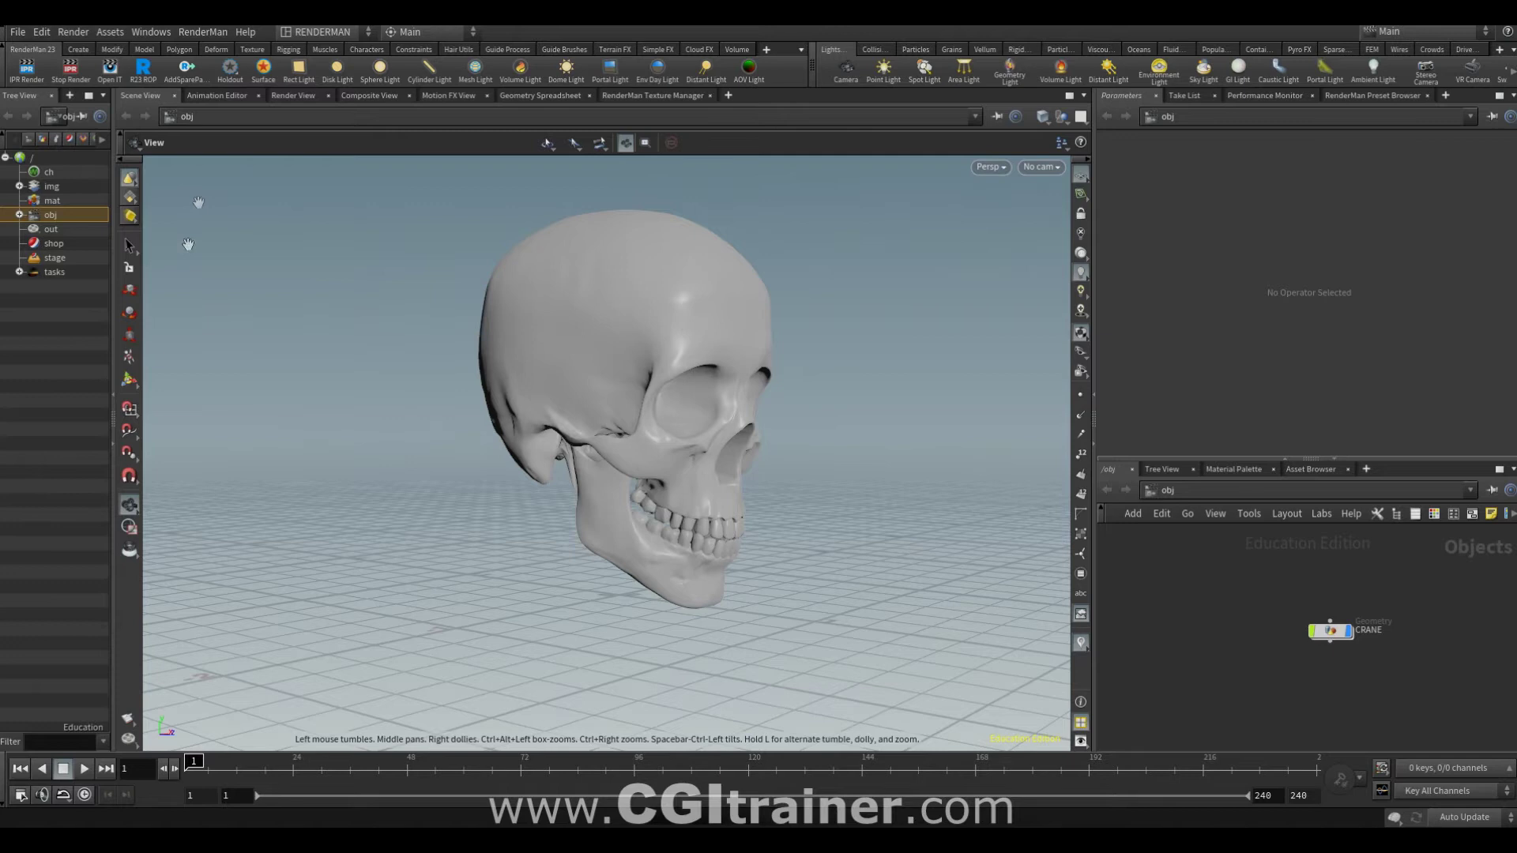
# - Switch to the Rotate tool to turn the CRANE skull object
pyautogui.click(130, 313)
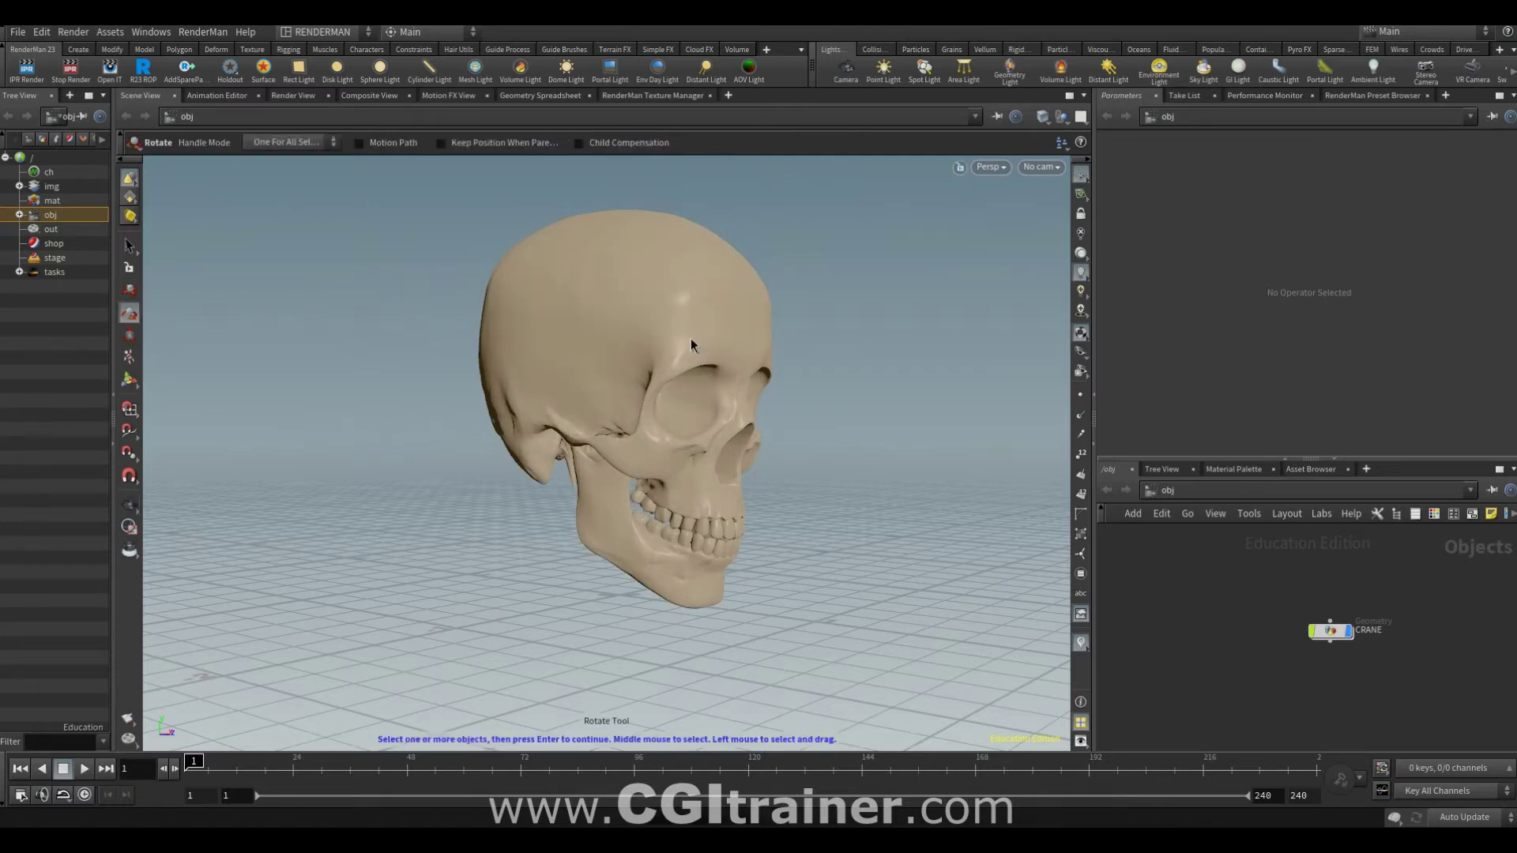
# - Tilt the CRANE skull to Rotate X -34.08 and lower it to Translate Y -0.263911
pyautogui.click(691, 340)
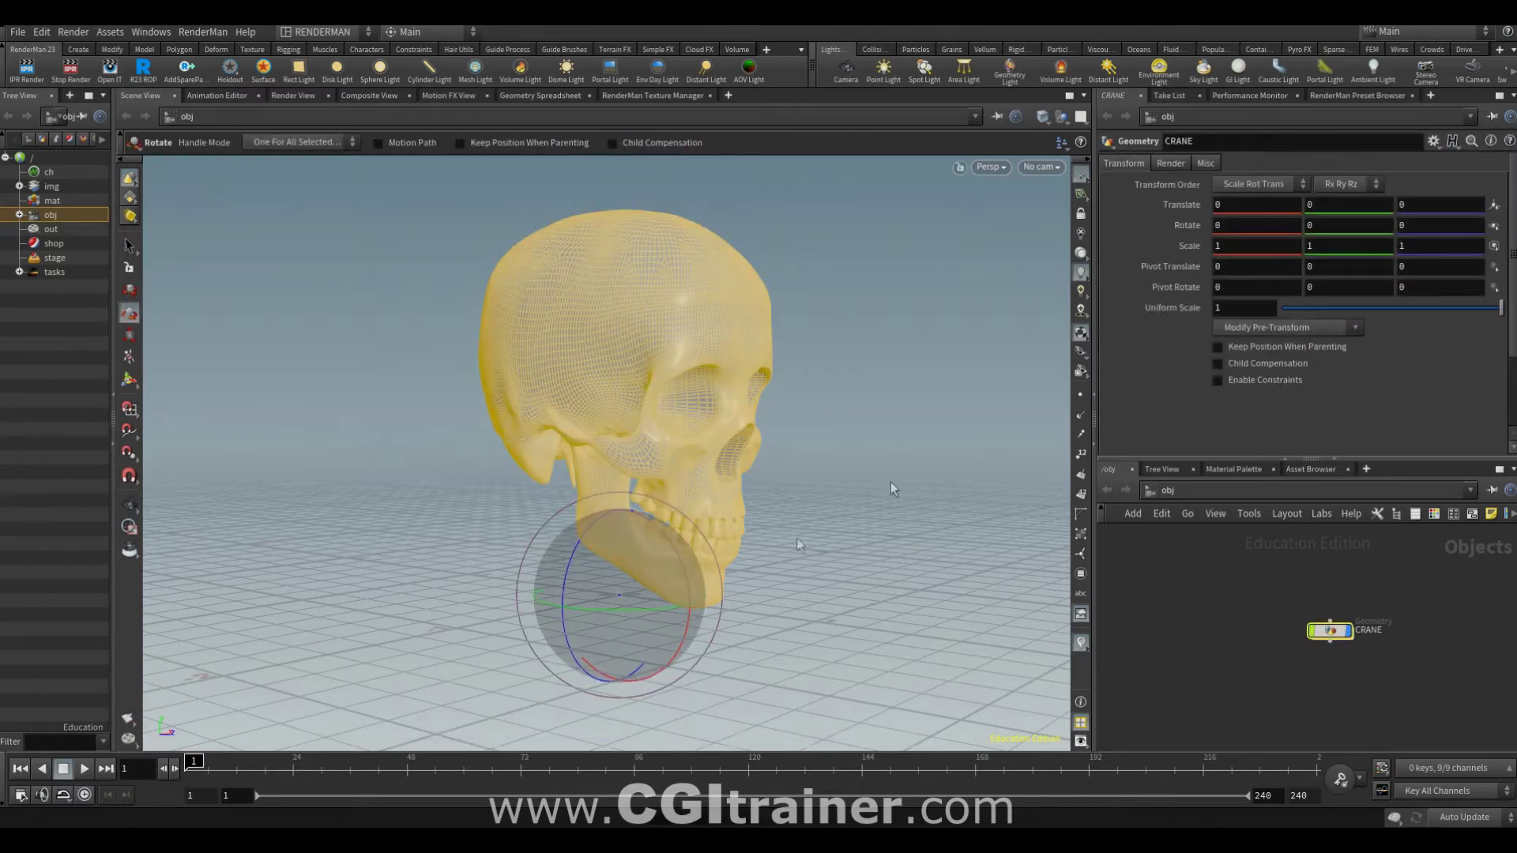
pyautogui.moveTo(685, 626); pyautogui.dragTo(651, 507)
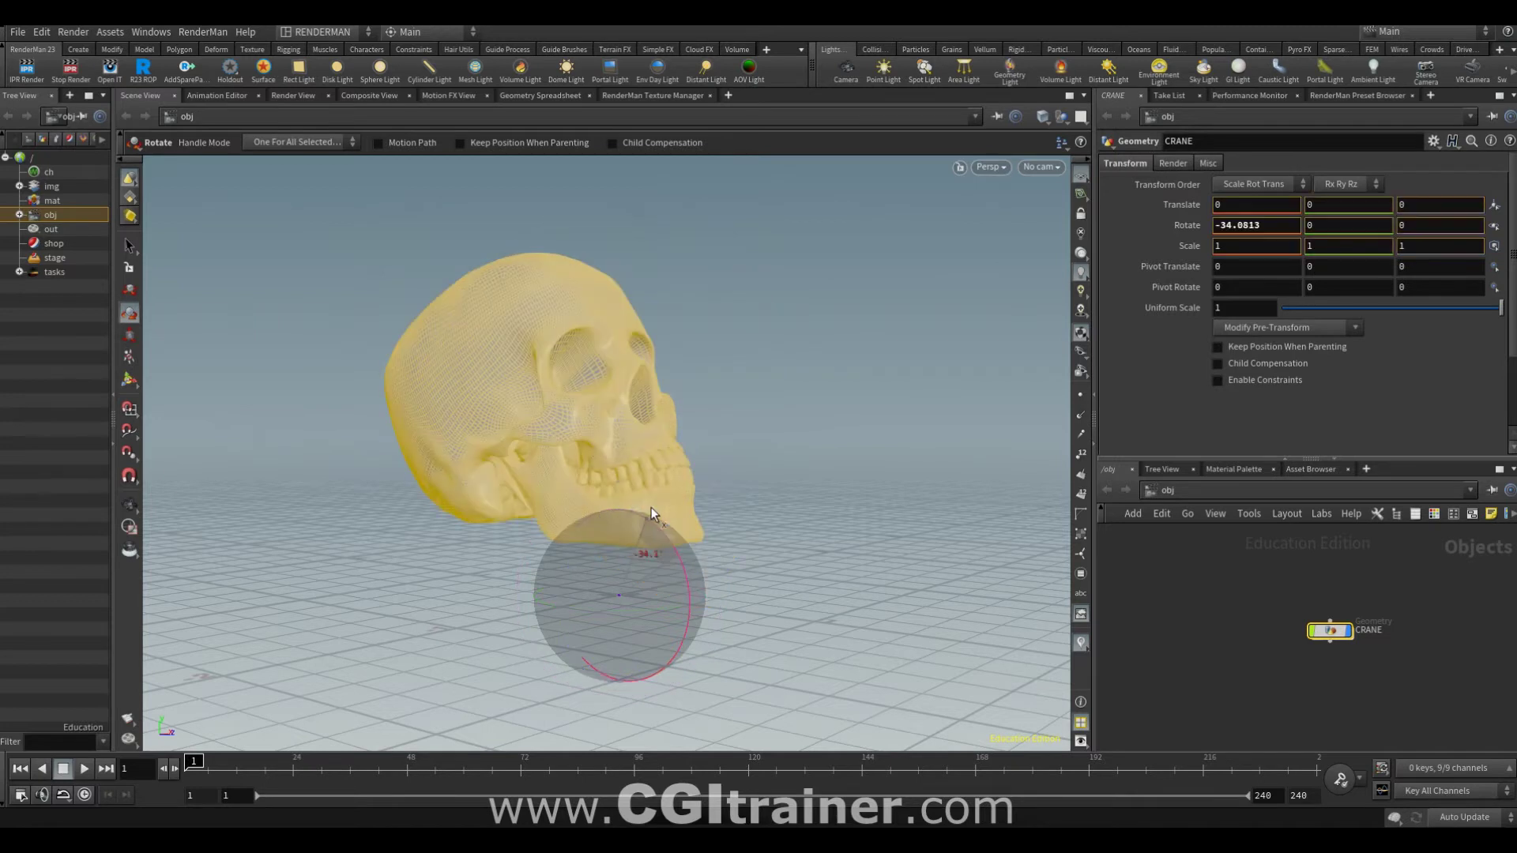
pyautogui.press('t')
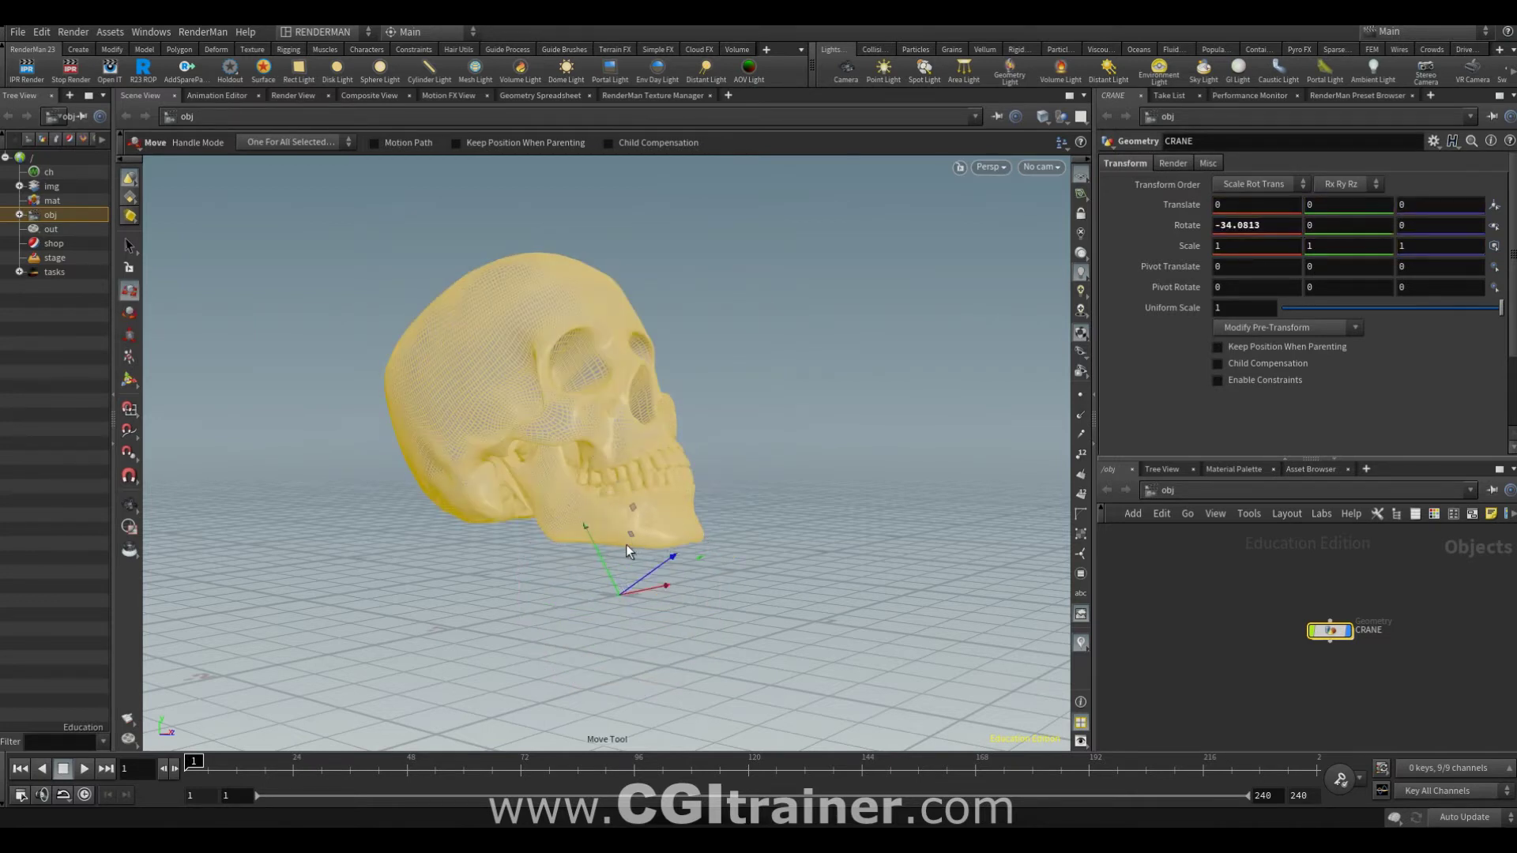
pyautogui.press('m')
pyautogui.moveTo(619, 527); pyautogui.dragTo(629, 587)
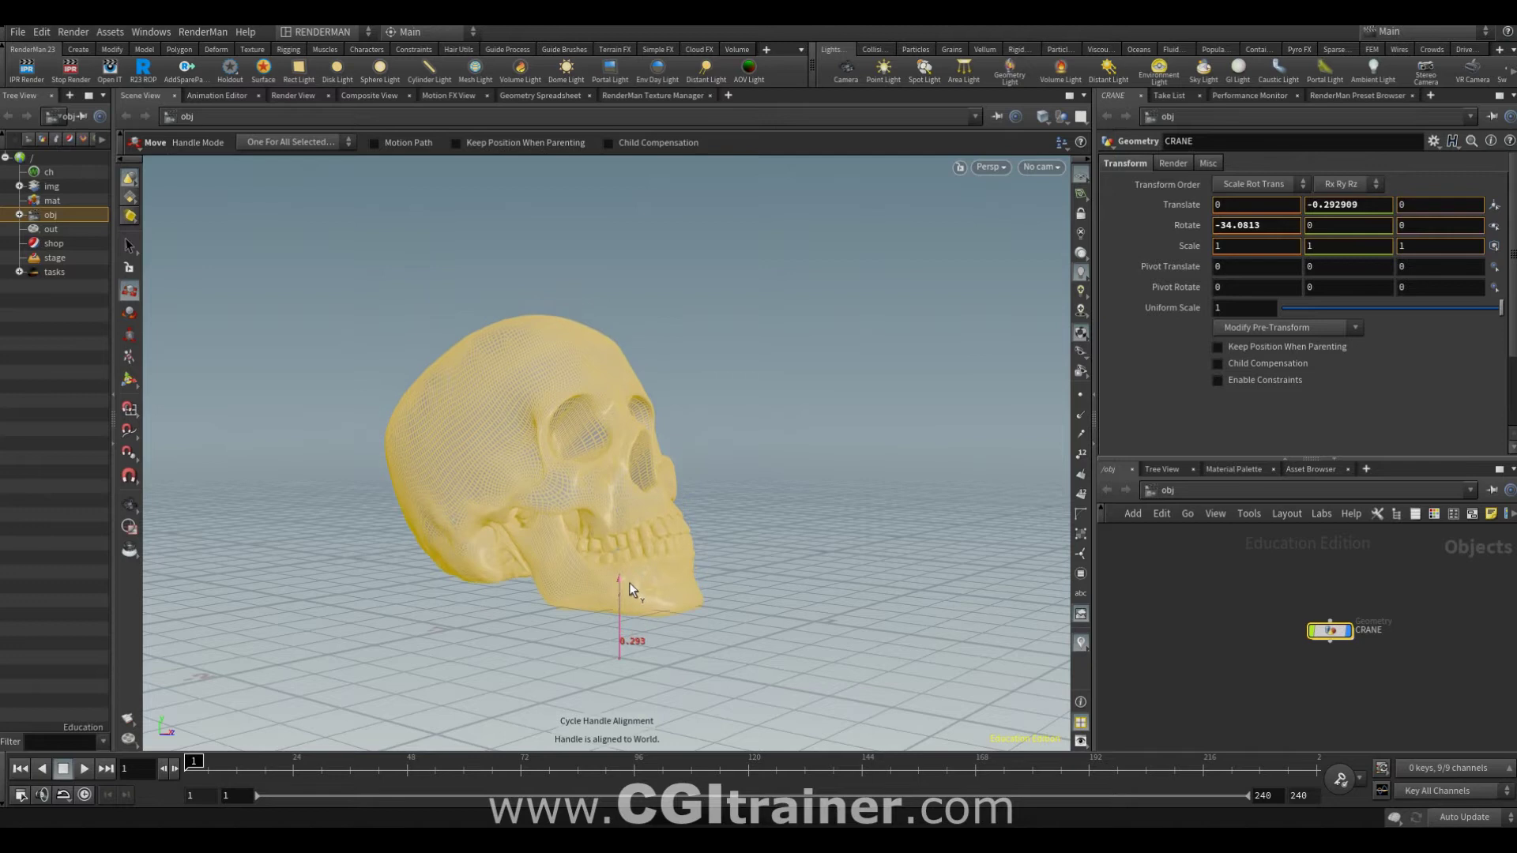
pyautogui.moveTo(629, 581); pyautogui.dragTo(629, 577)
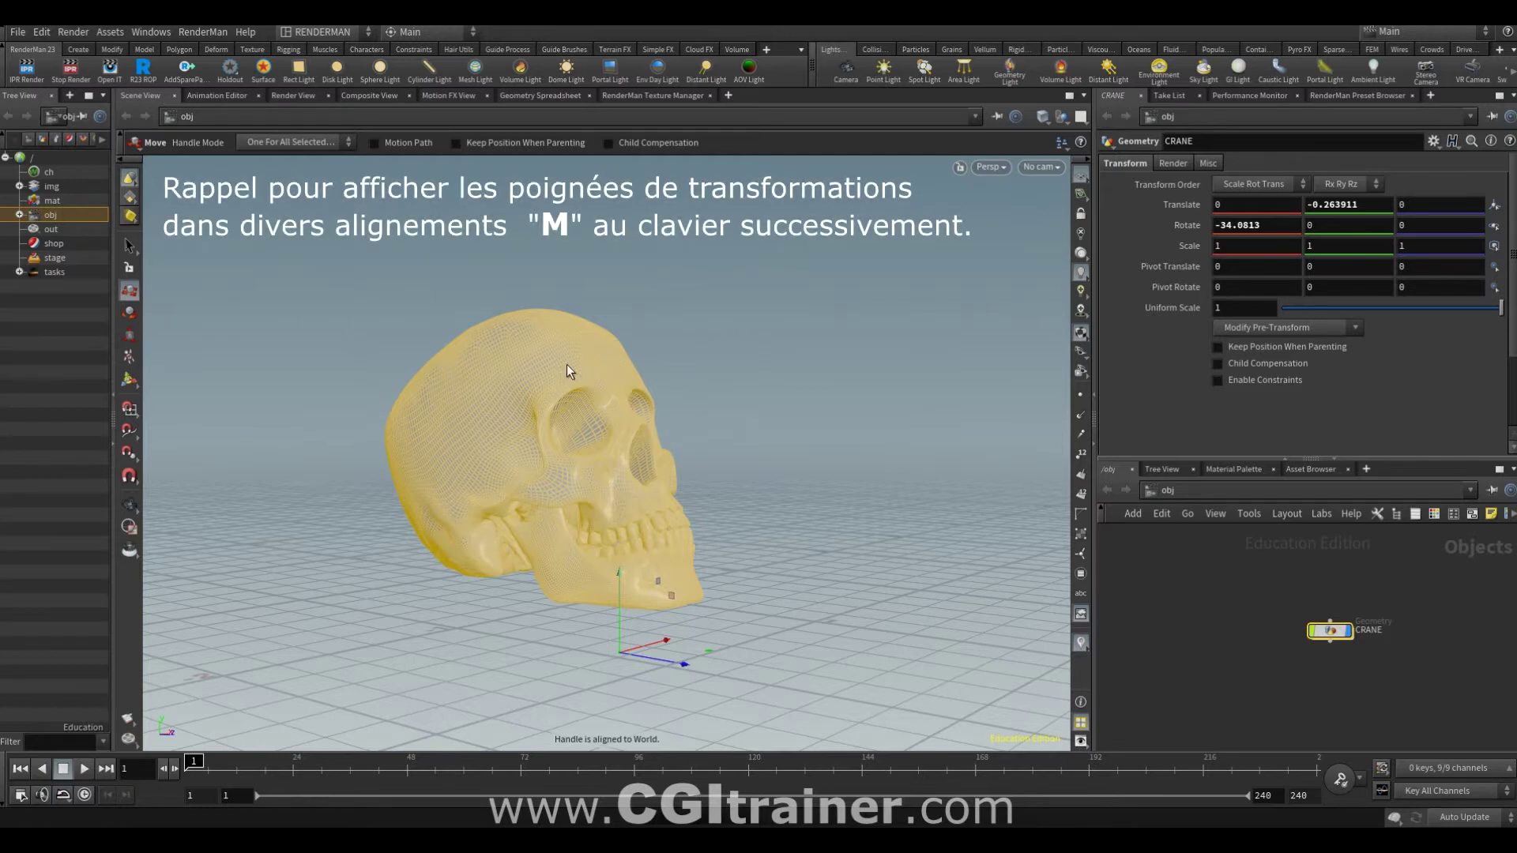
# - Orbit and zoom the view to frame the skull for camera cam1, then reselect it
pyautogui.press('m')
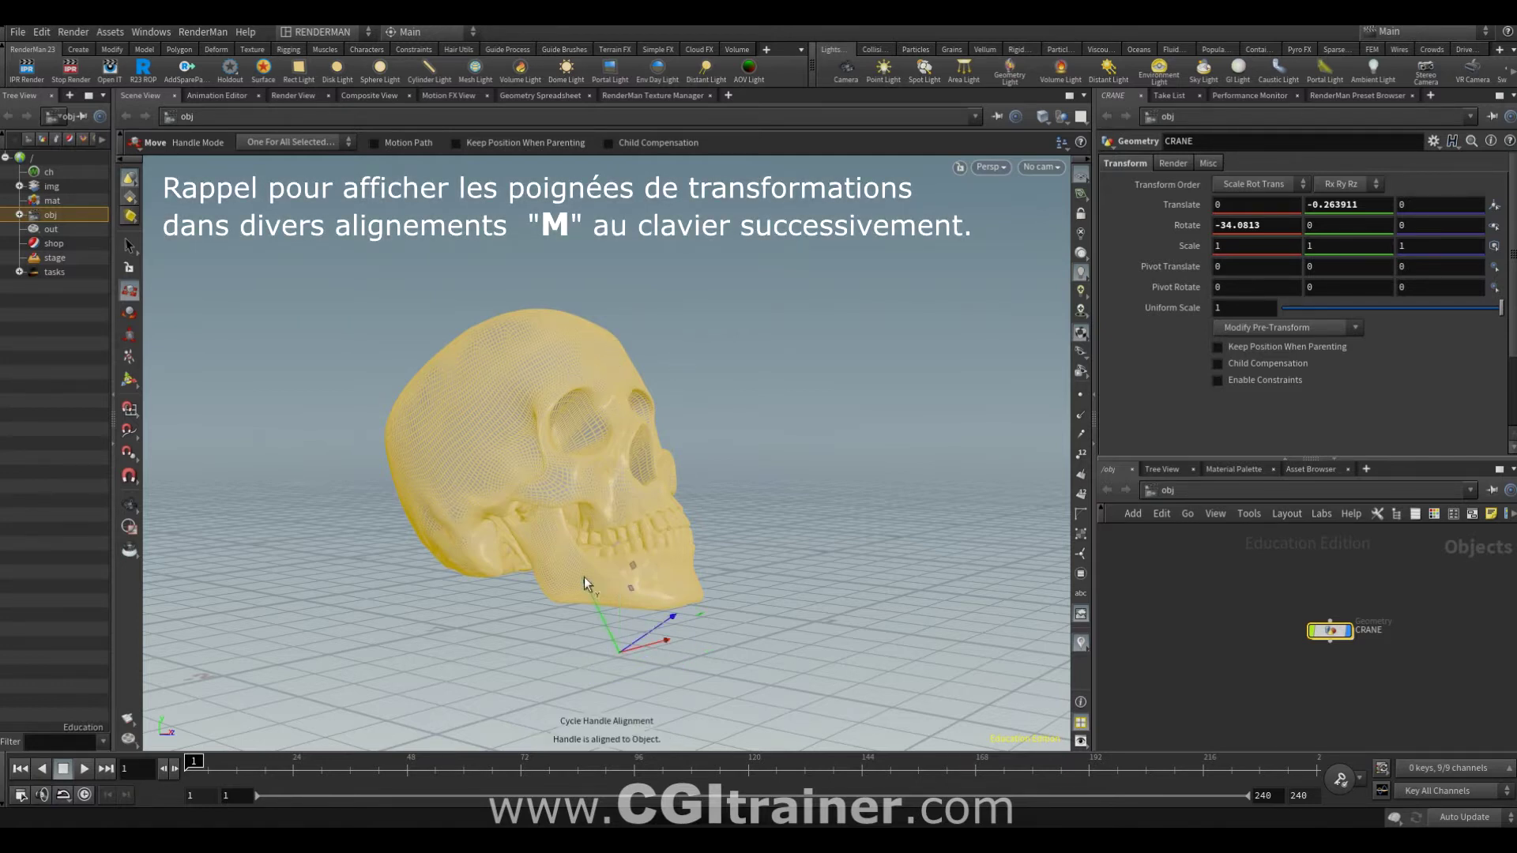
pyautogui.press('Escape')
pyautogui.moveTo(669, 385)
pyautogui.mouseDown()
pyautogui.moveTo(807, 403)
pyautogui.moveTo(837, 434)
pyautogui.mouseUp()
pyautogui.scroll(3, 851, 436)
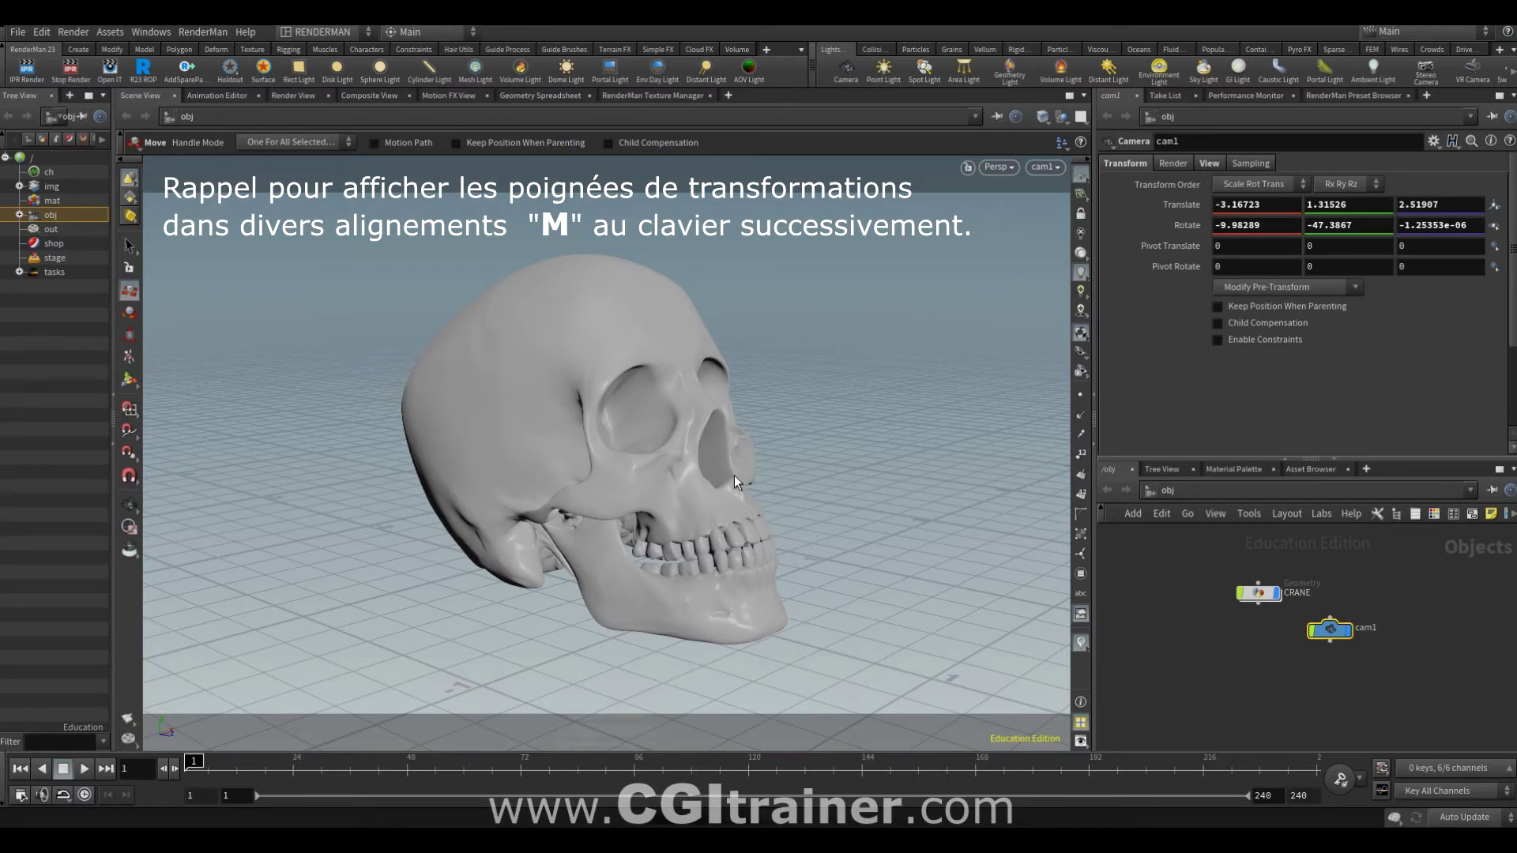
pyautogui.click(689, 466)
# - Cycle the move handle through its alignments and dive inside the CRANE object
pyautogui.press('m')
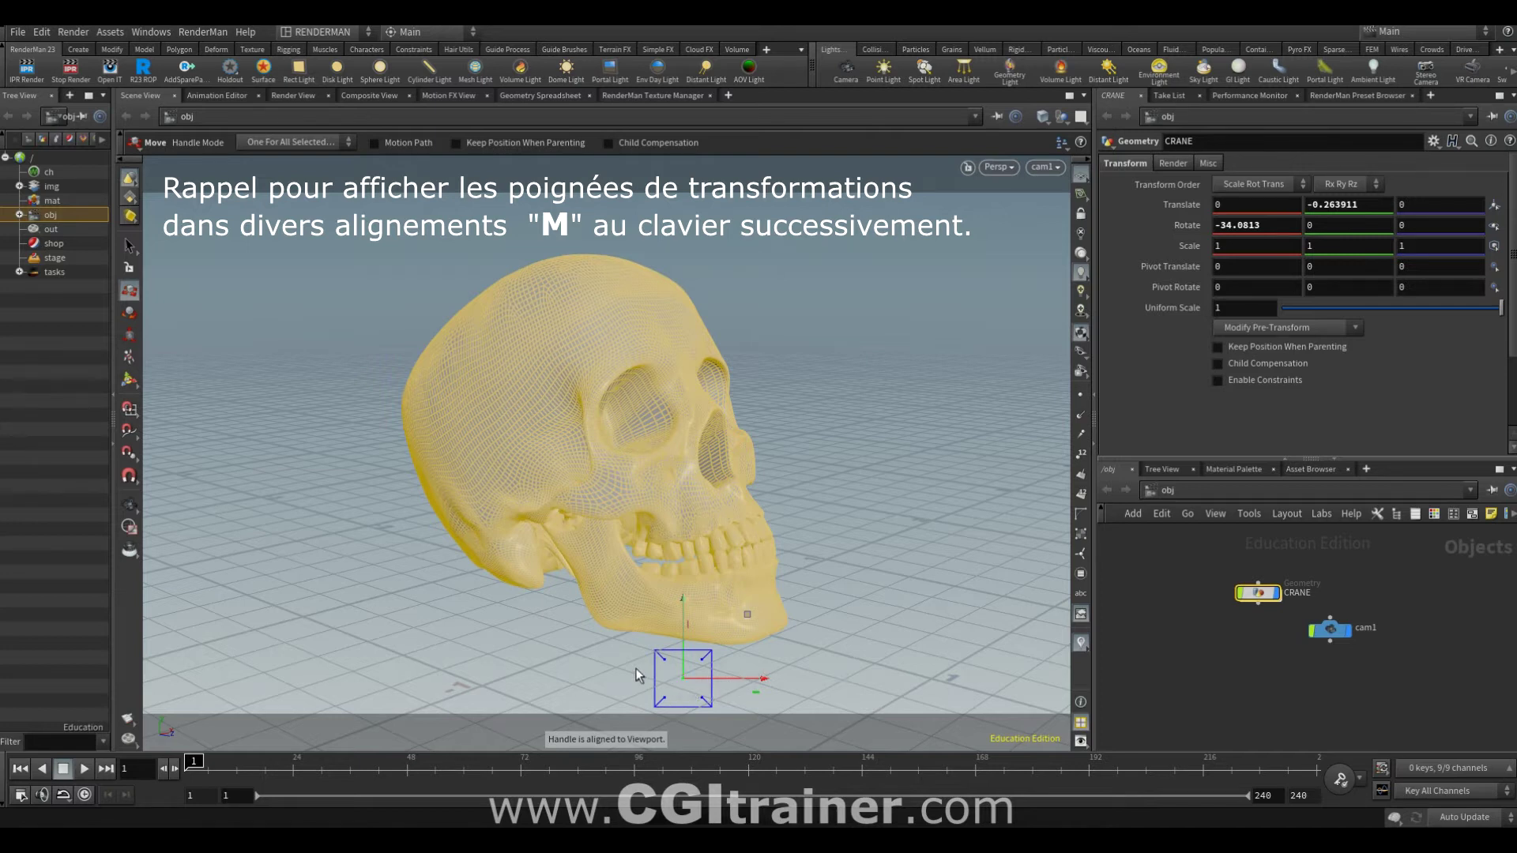
pyautogui.press('m')
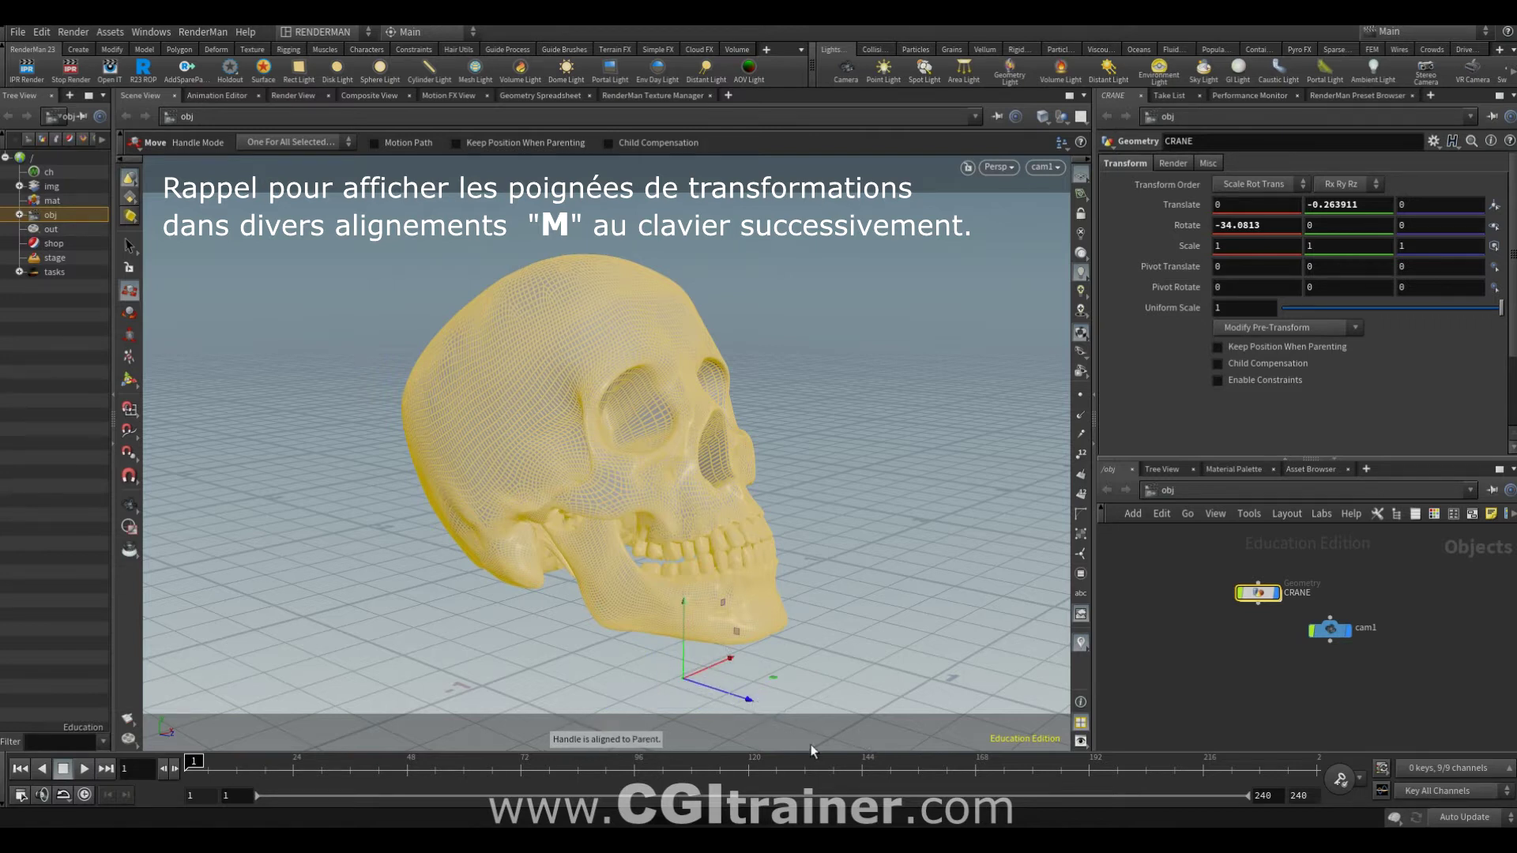
pyautogui.press('m')
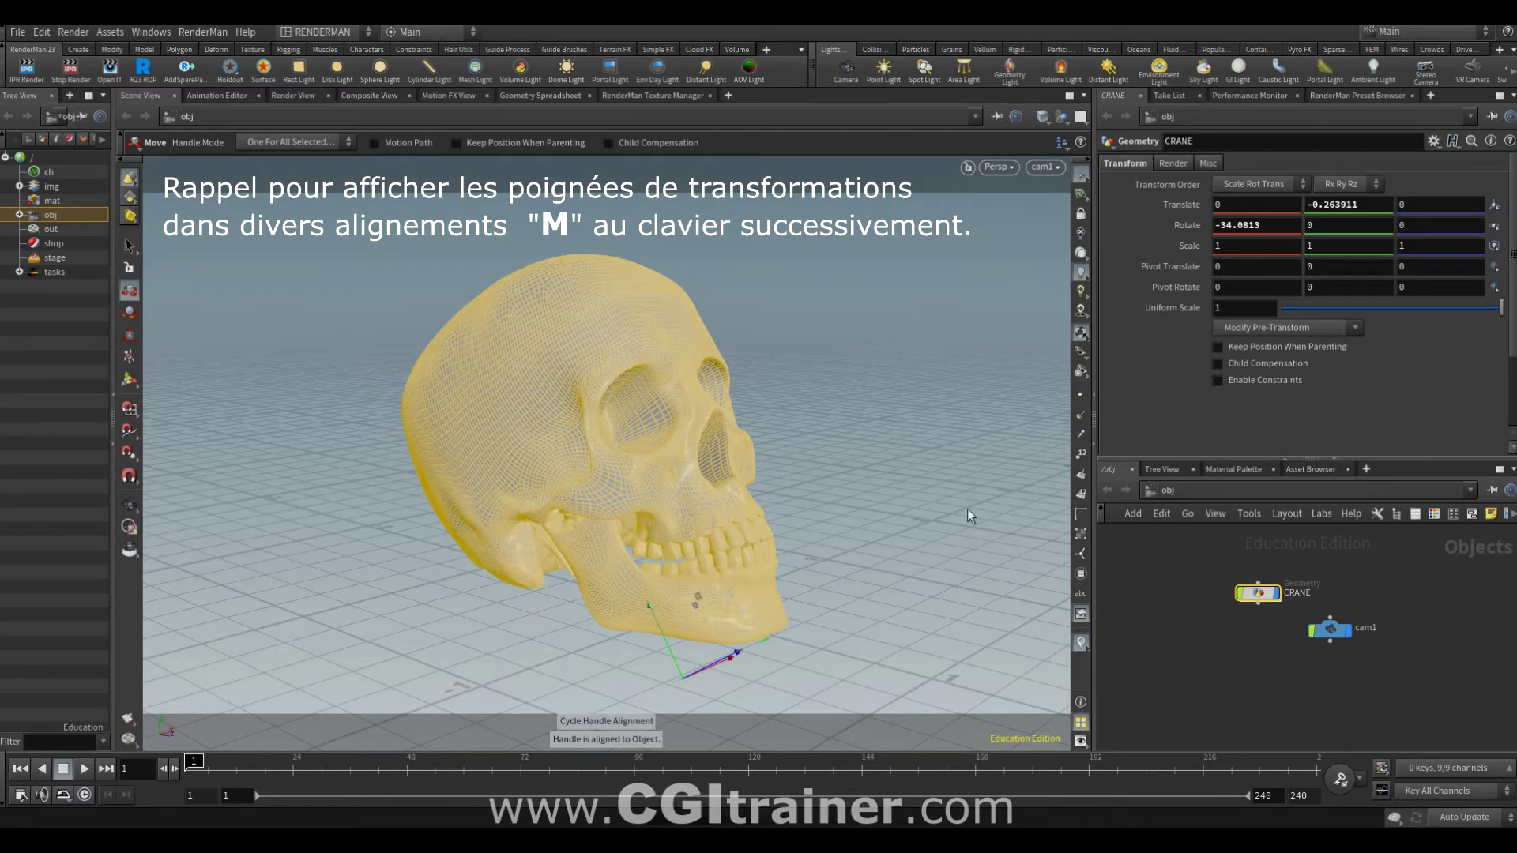
pyautogui.press('m')
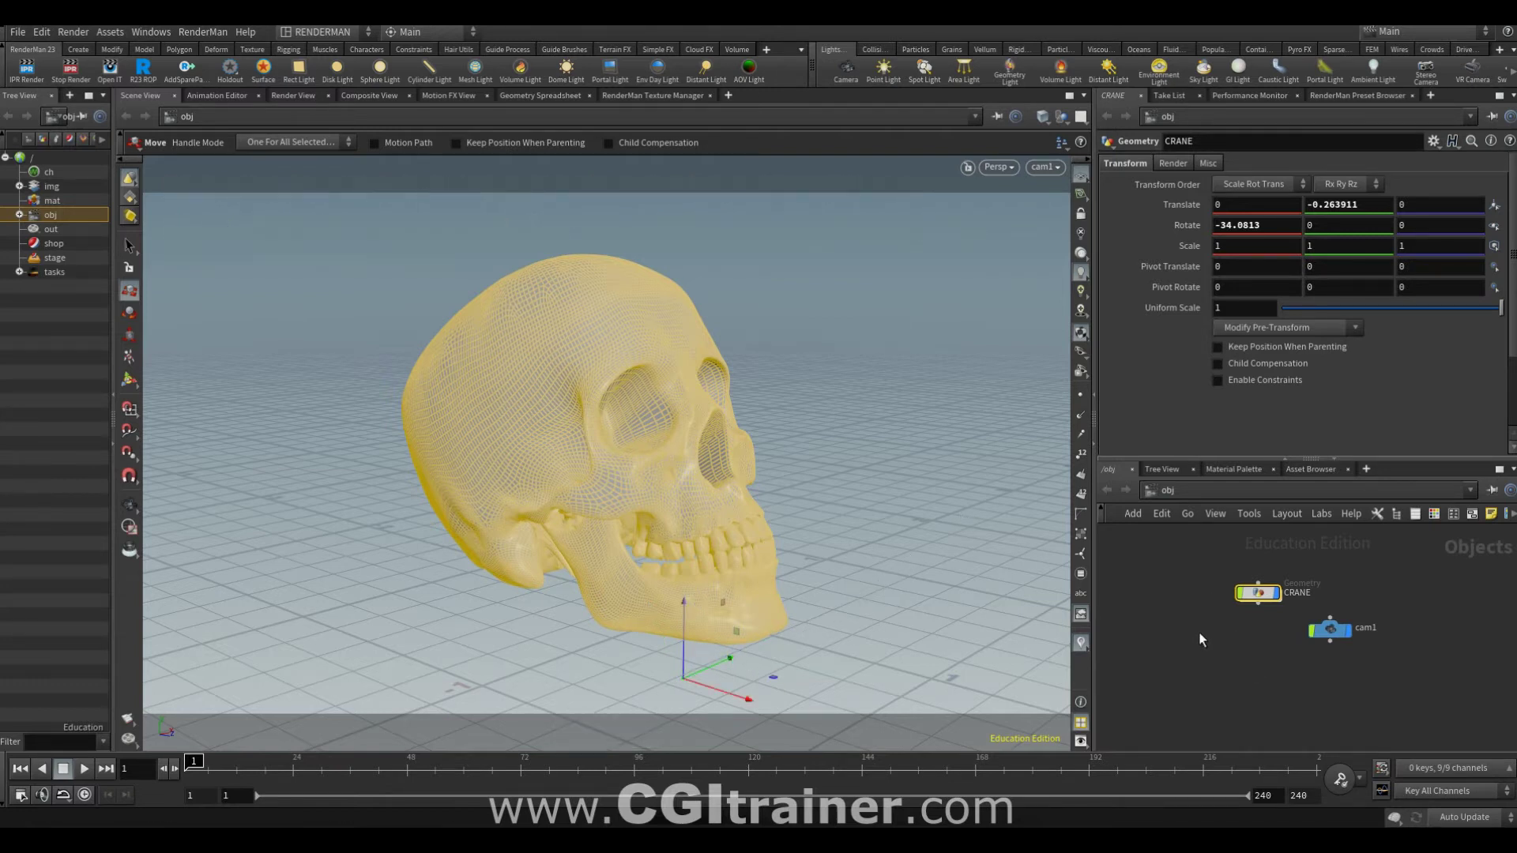
pyautogui.press('Return')
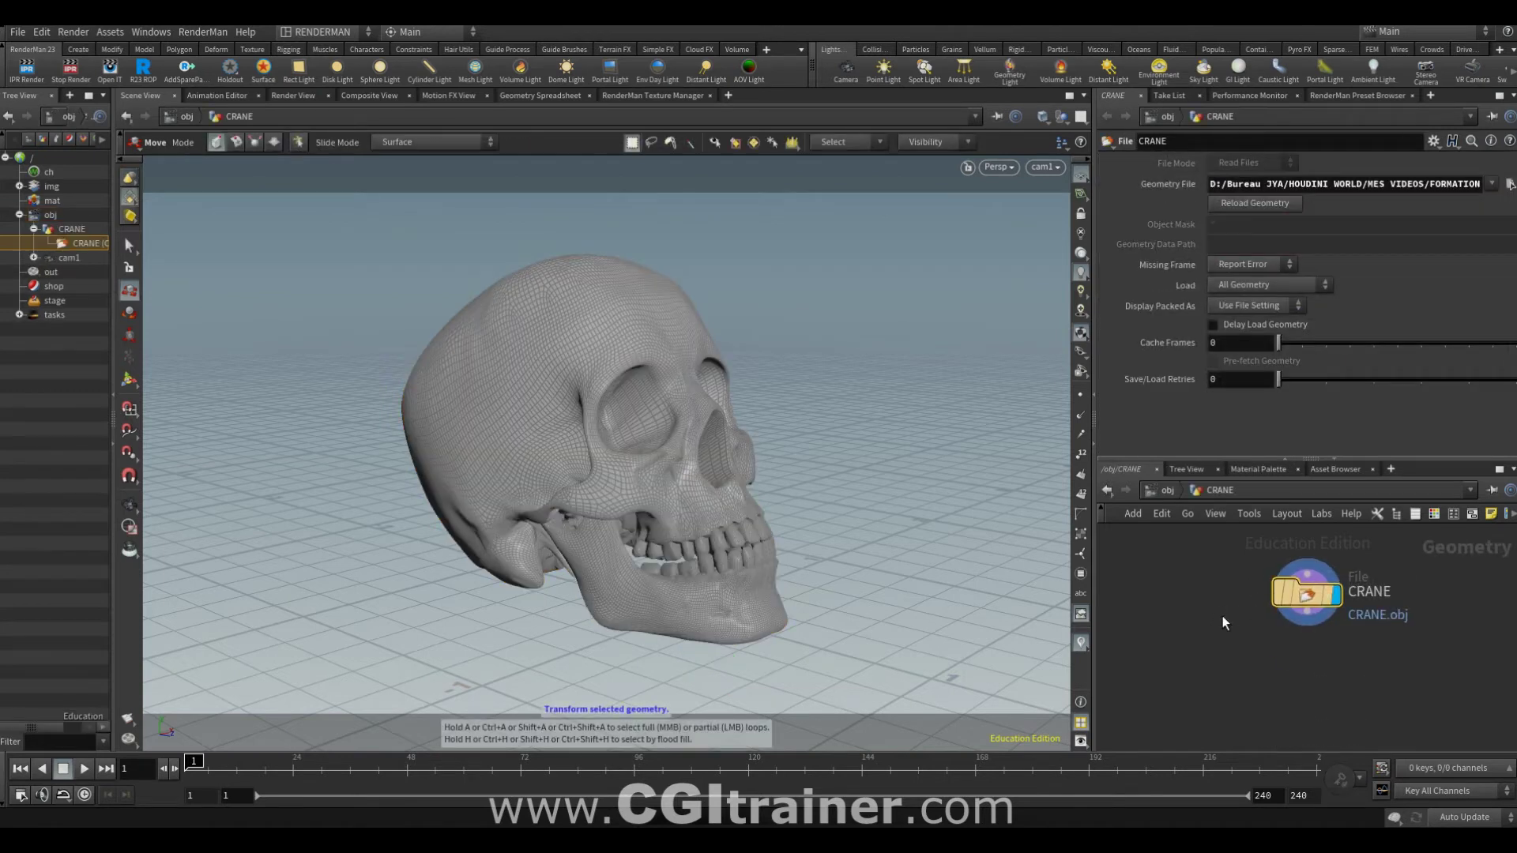
# - Select the cranium and jaw primitives and gather them into a group named OS
pyautogui.click(130, 246)
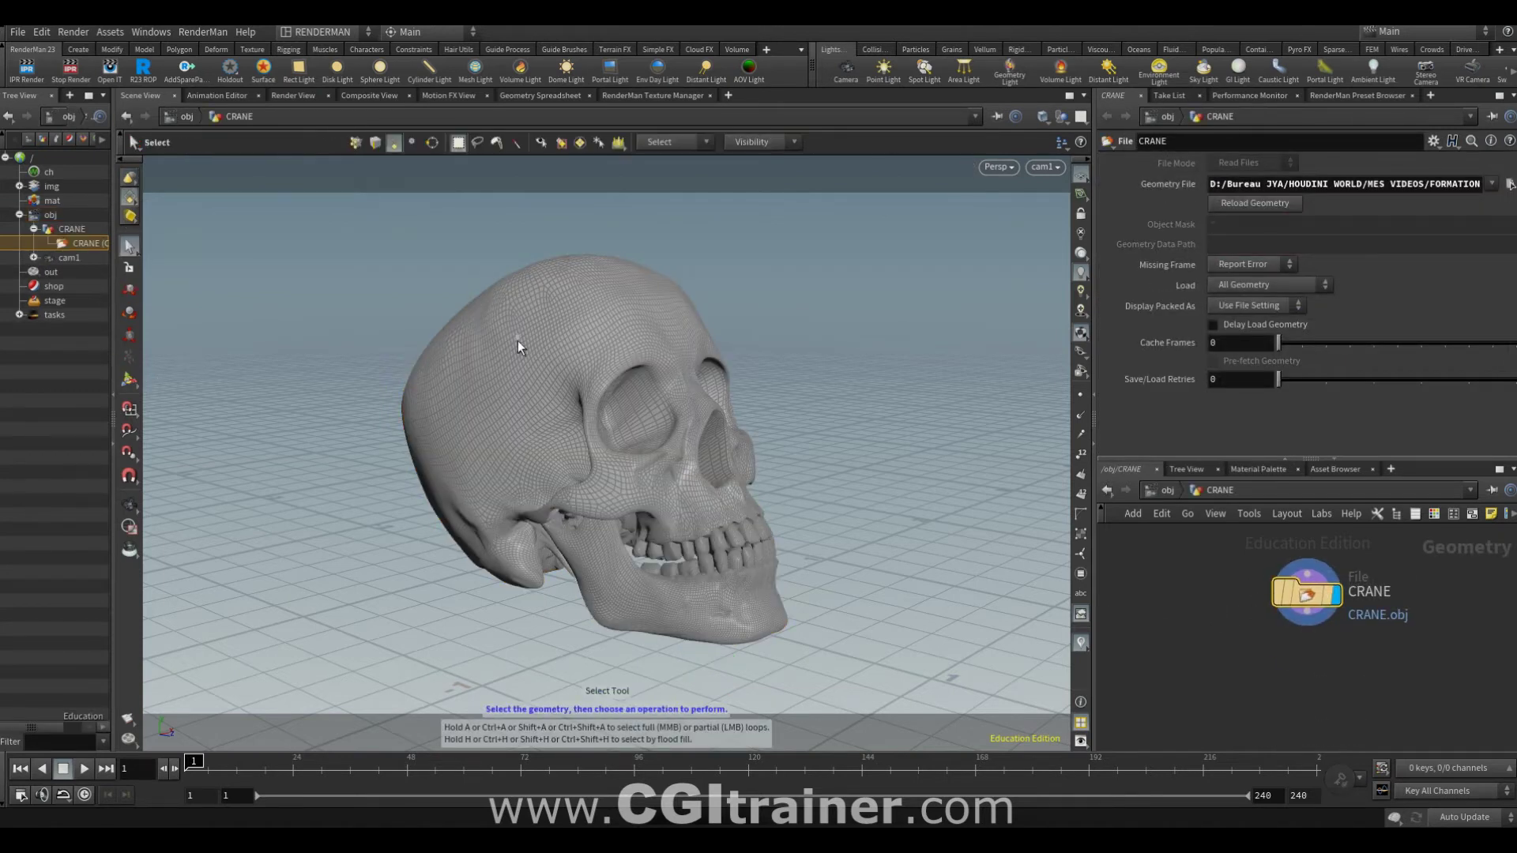
pyautogui.doubleClick(519, 342)
pyautogui.keyDown('shift'); pyautogui.click(757, 620); pyautogui.keyUp('shift')
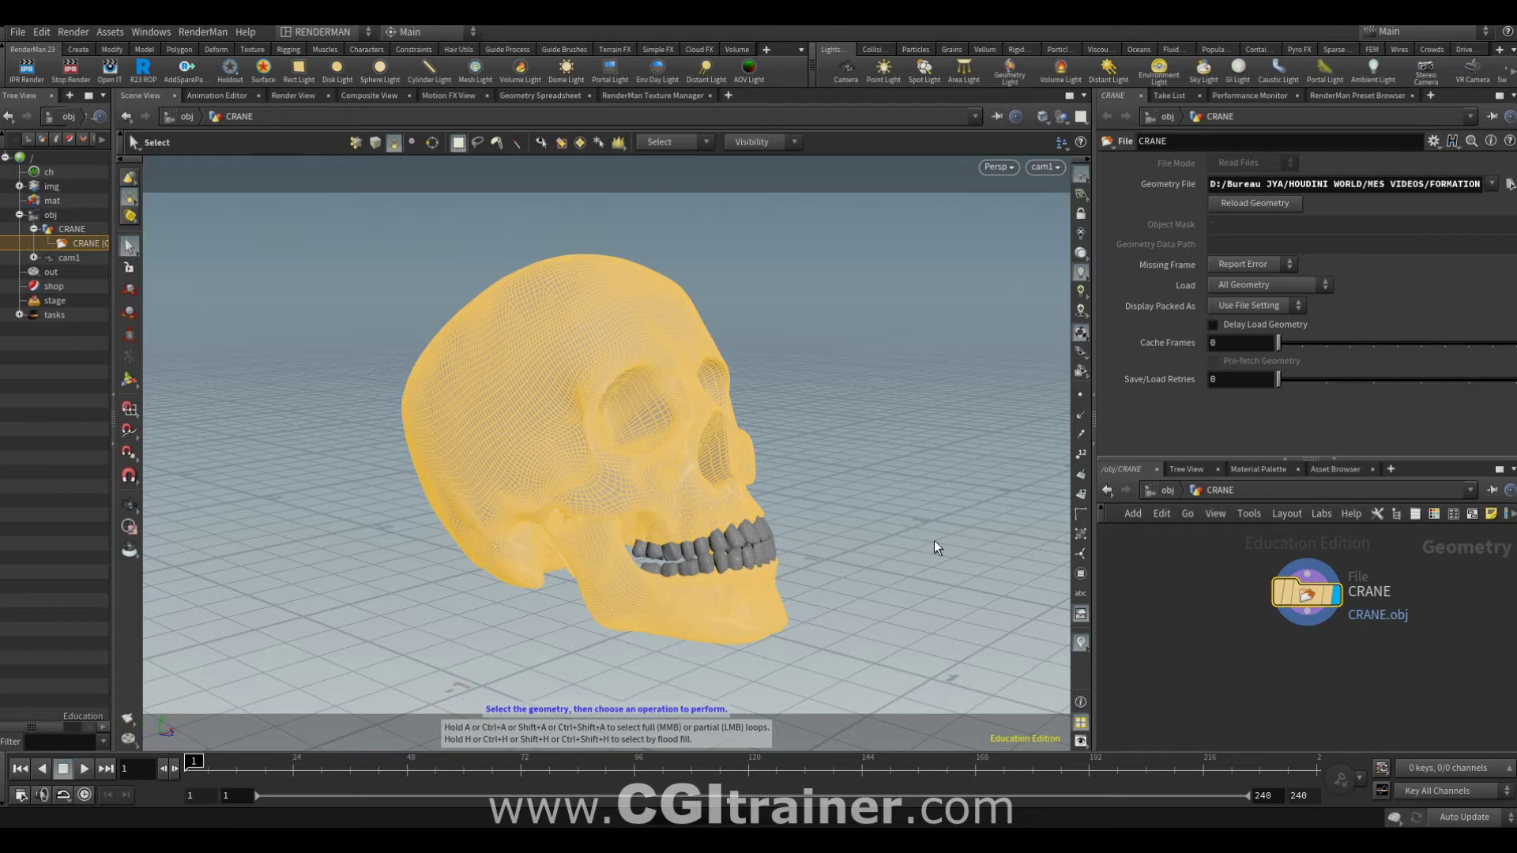
pyautogui.press('Tab')
pyautogui.write('gr')
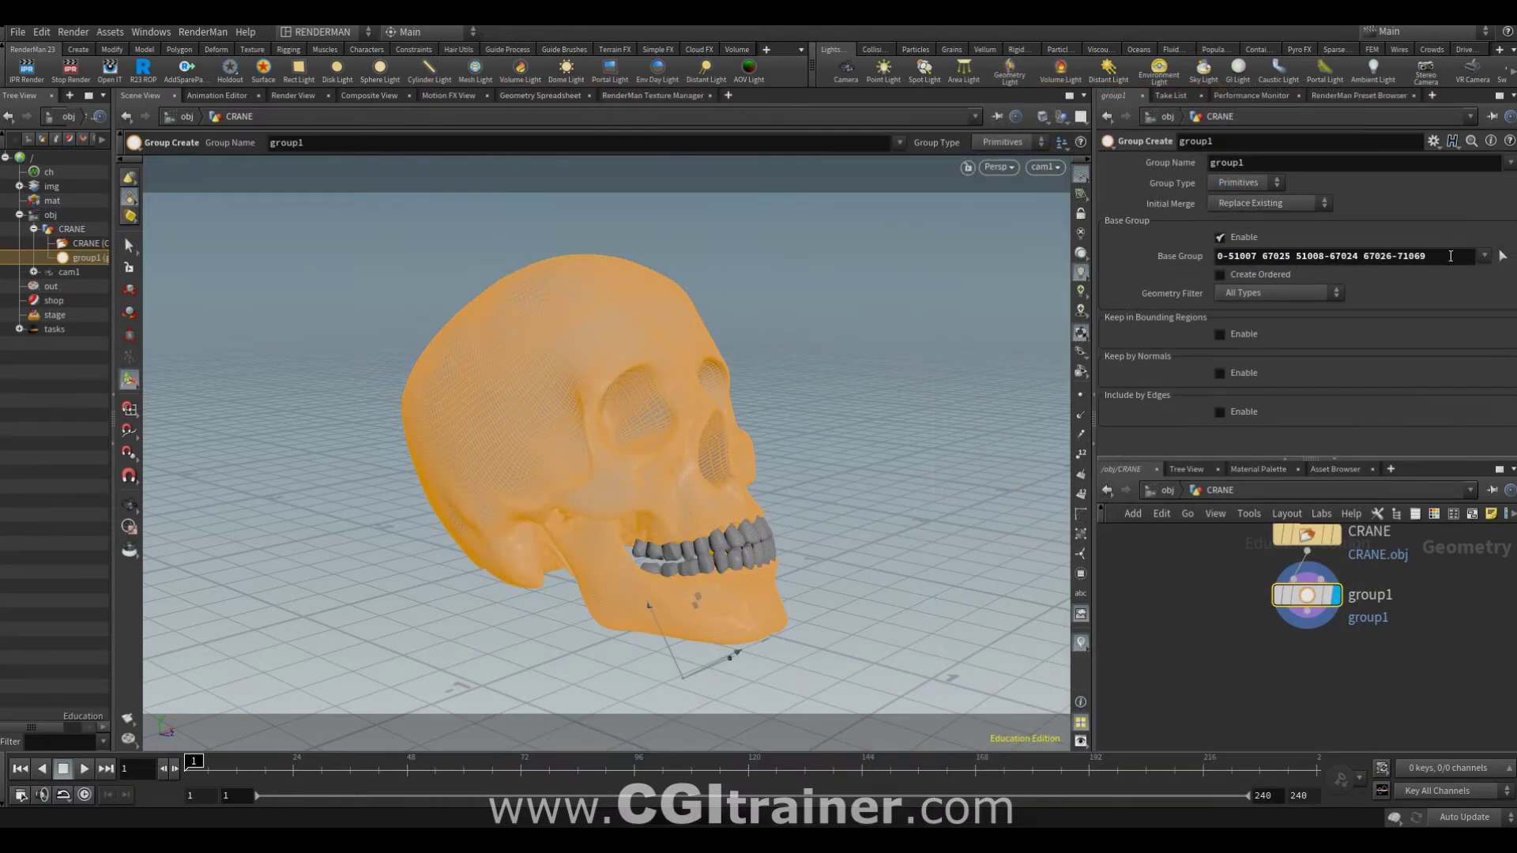
pyautogui.write('OS')
pyautogui.press('Return')
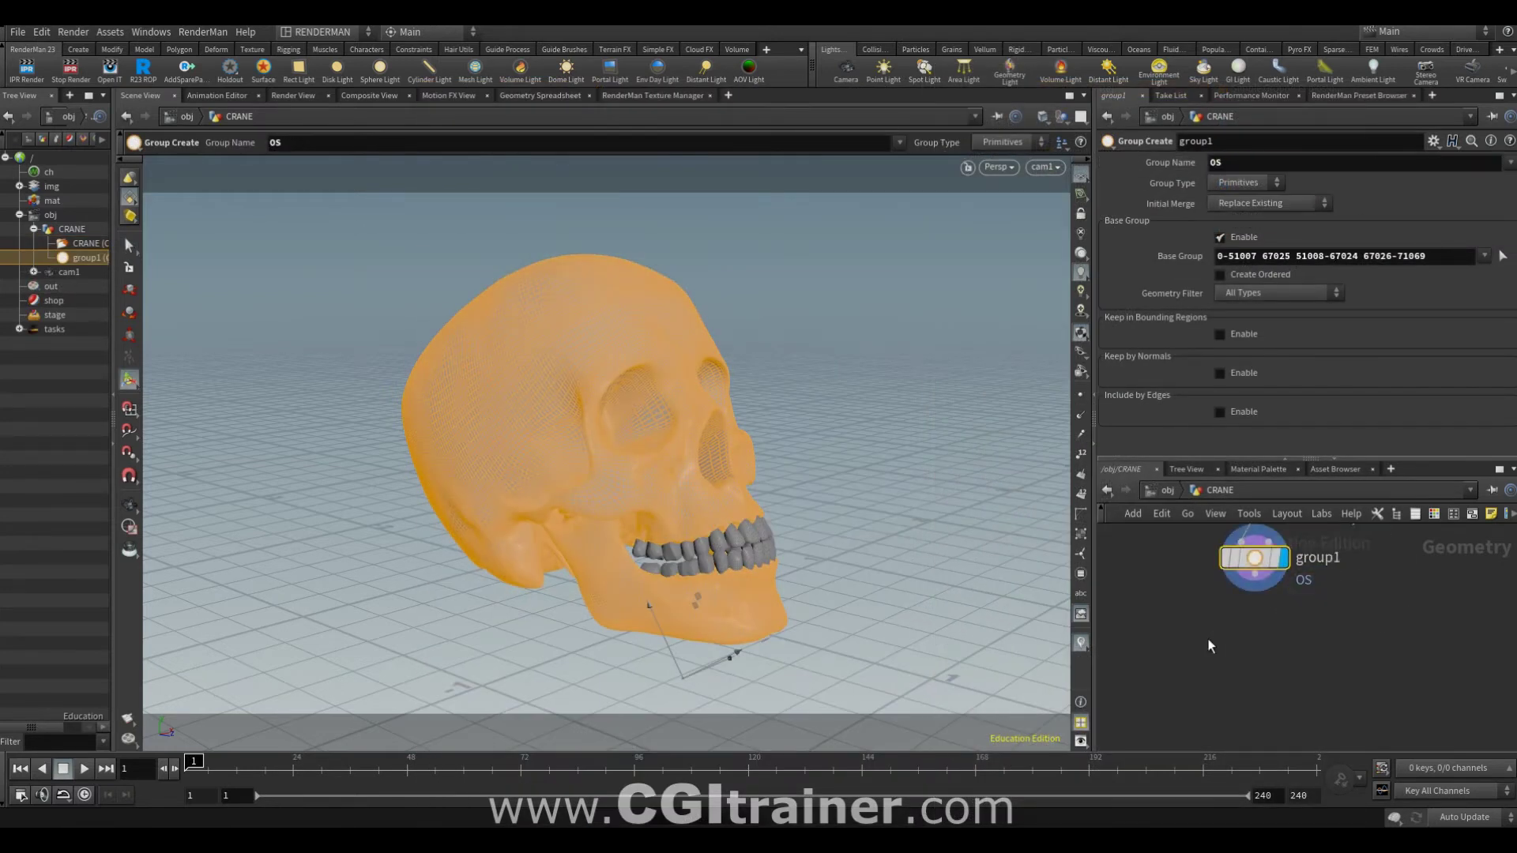
pyautogui.press('Tab')
# - Add material1 with two slots, grouping the first as OS and the second as !OS
pyautogui.write('mat')
pyautogui.press('Return')
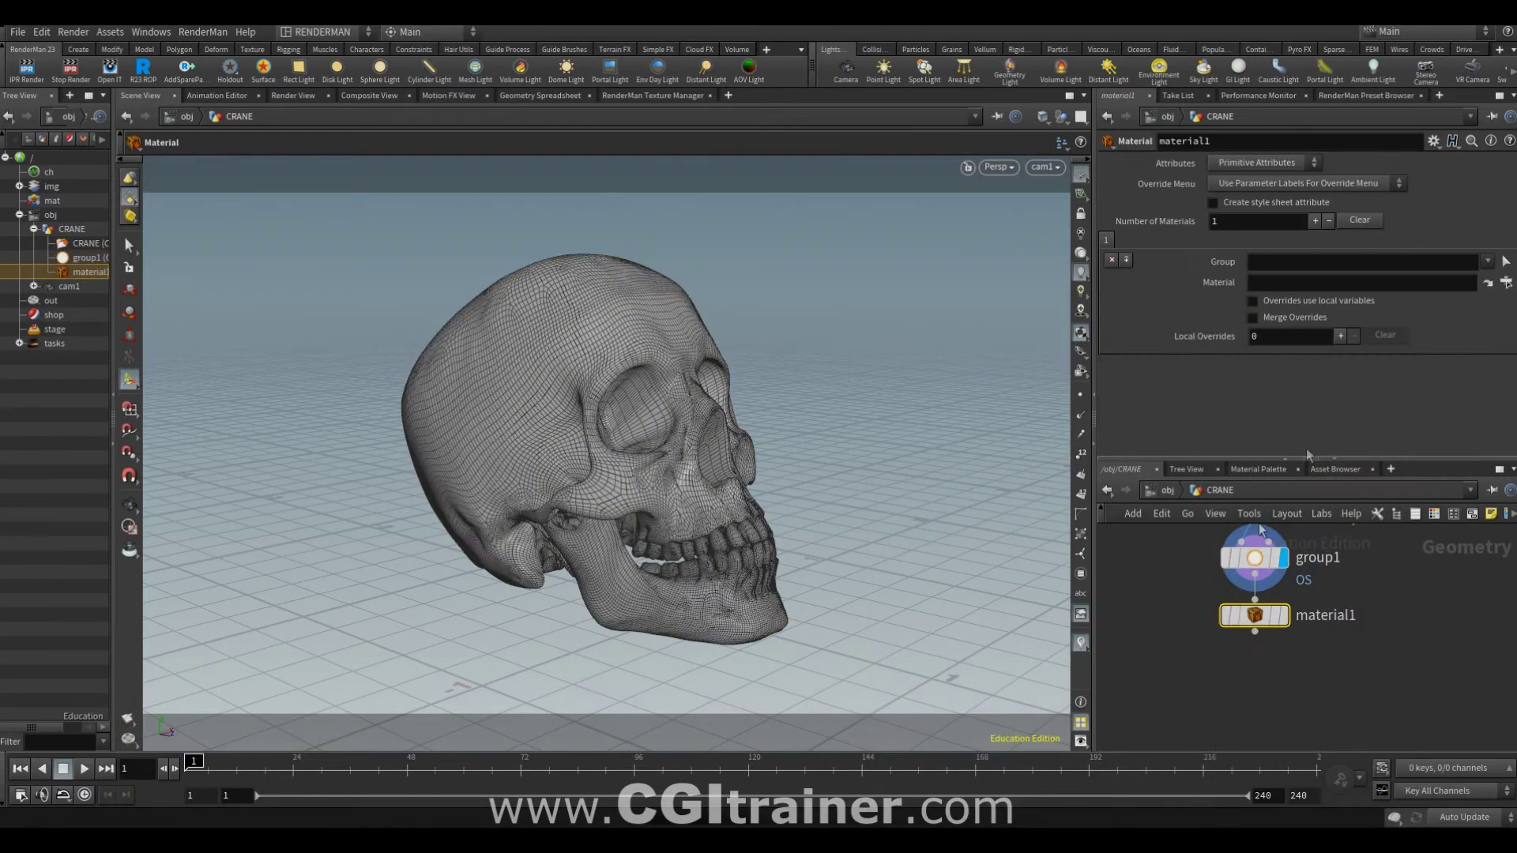
pyautogui.click(1488, 261)
pyautogui.click(1494, 286)
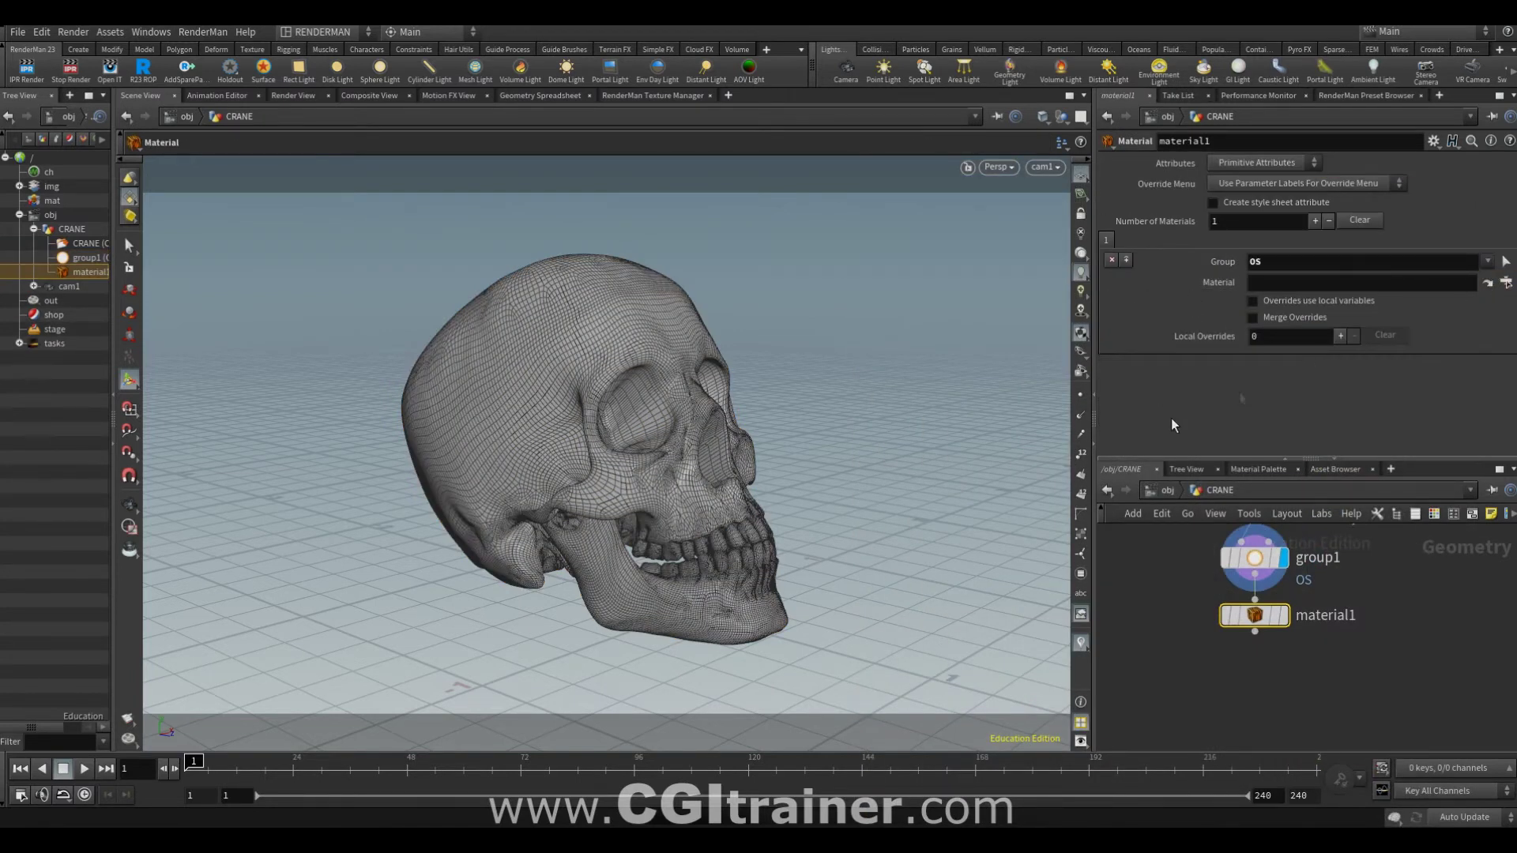
pyautogui.click(1315, 221)
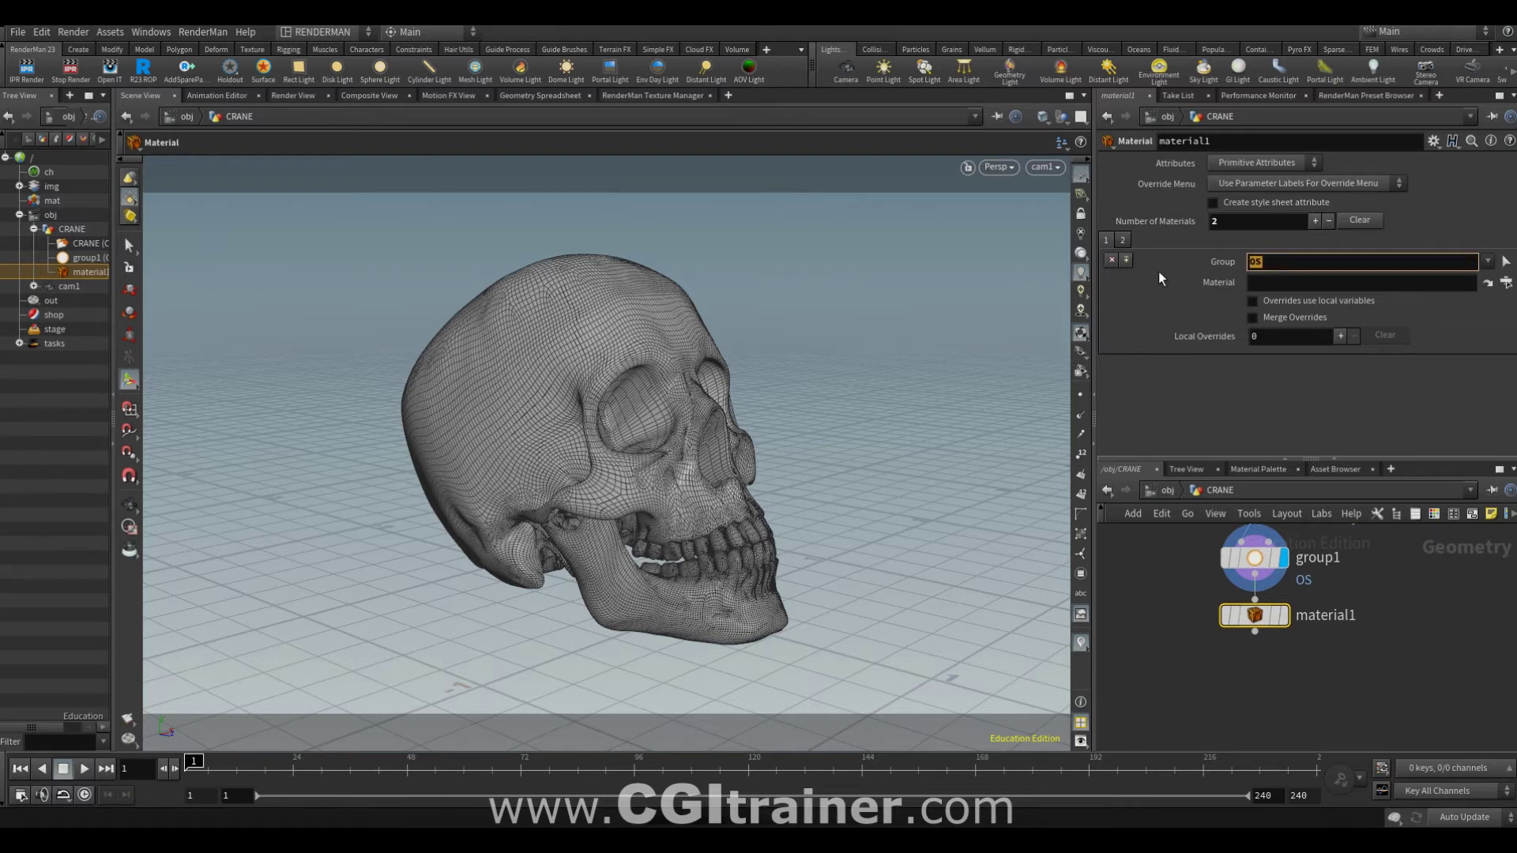
pyautogui.press('BackSpace')
pyautogui.write('!')
pyautogui.write('OS')
pyautogui.press('Home')
pyautogui.press('Delete')
pyautogui.press('Return')
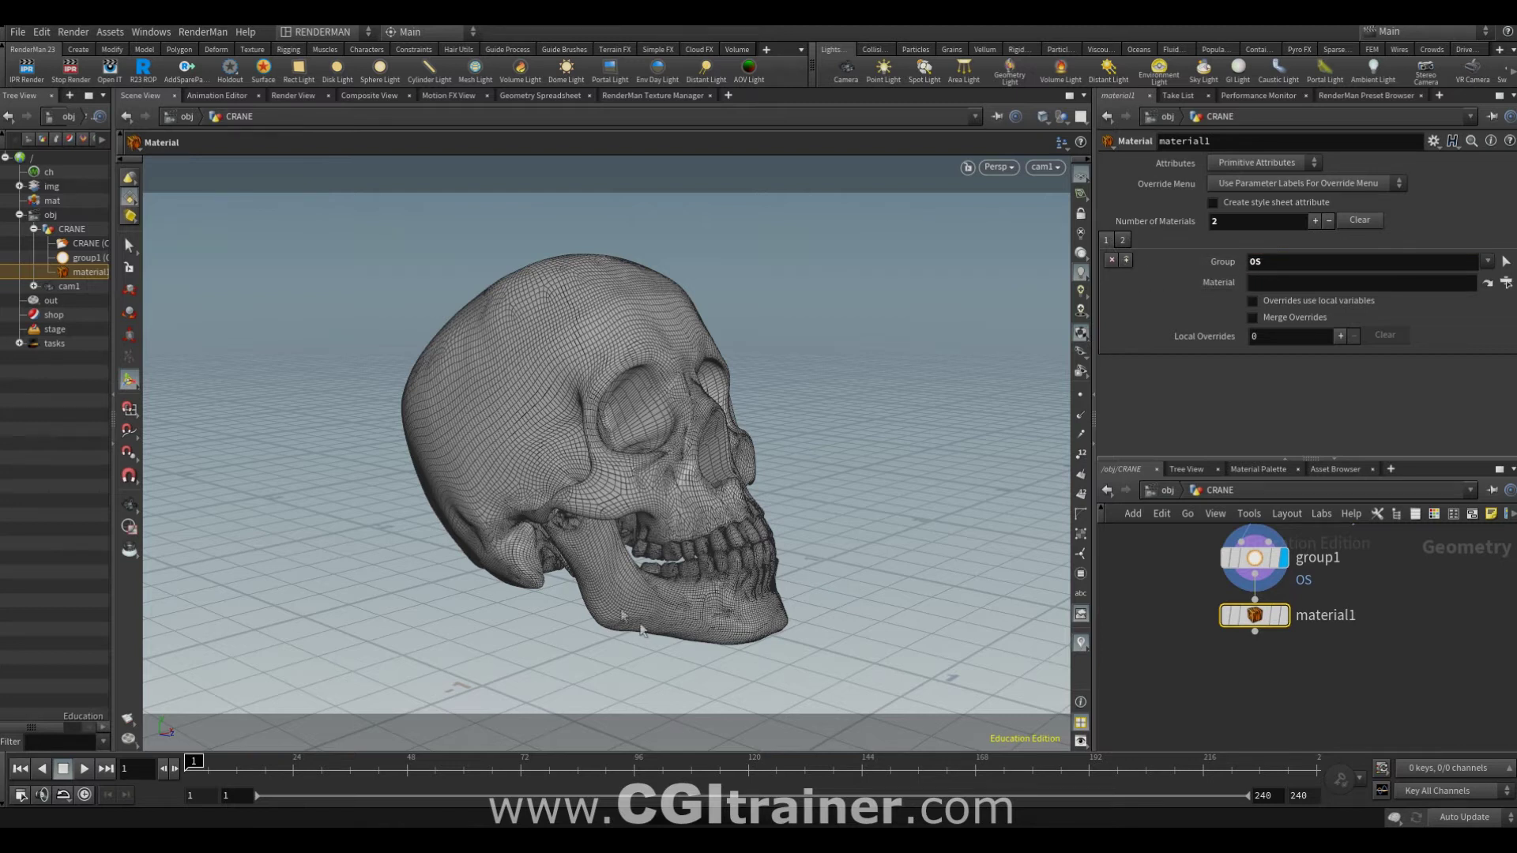
pyautogui.click(1361, 613)
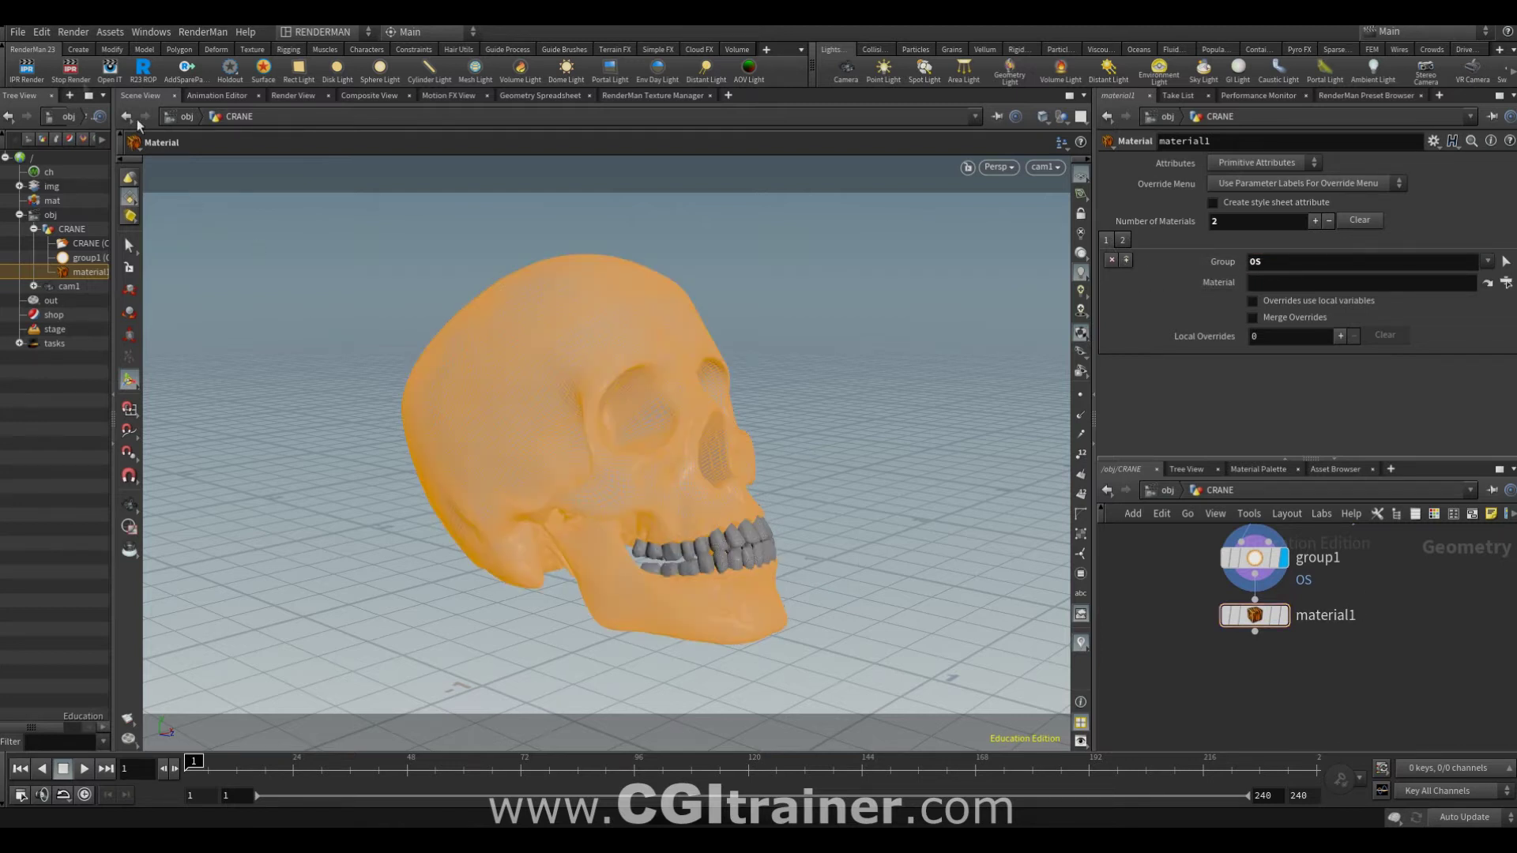
# - Assign /mat/pxrsurface to the OS slot and jump into the /mat network
pyautogui.click(262, 78)
pyautogui.click(19, 200)
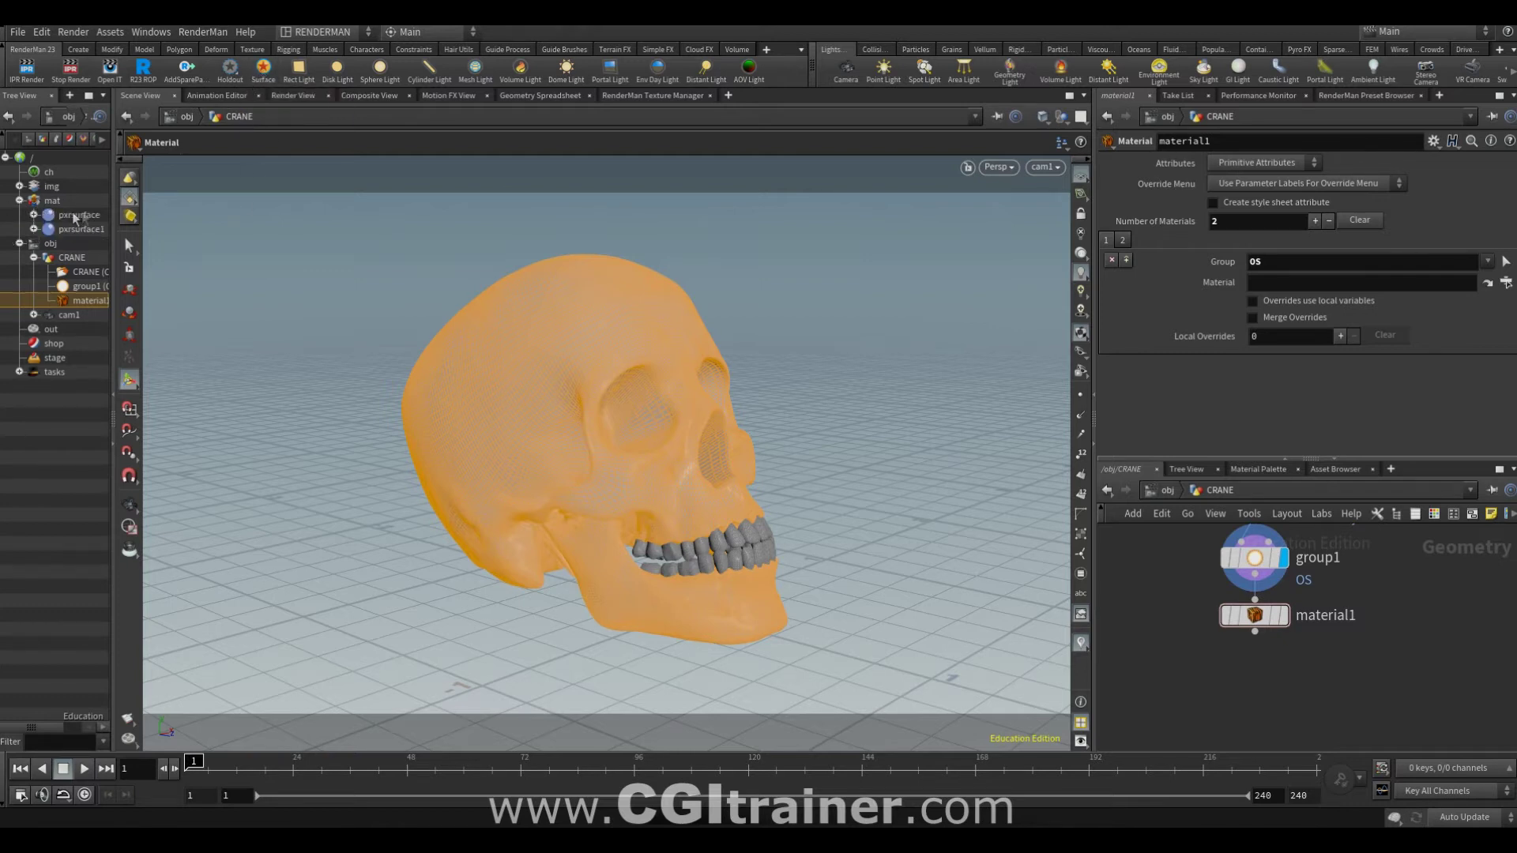
pyautogui.click(1506, 283)
pyautogui.click(1339, 191)
pyautogui.doubleClick(1381, 205)
pyautogui.click(1123, 240)
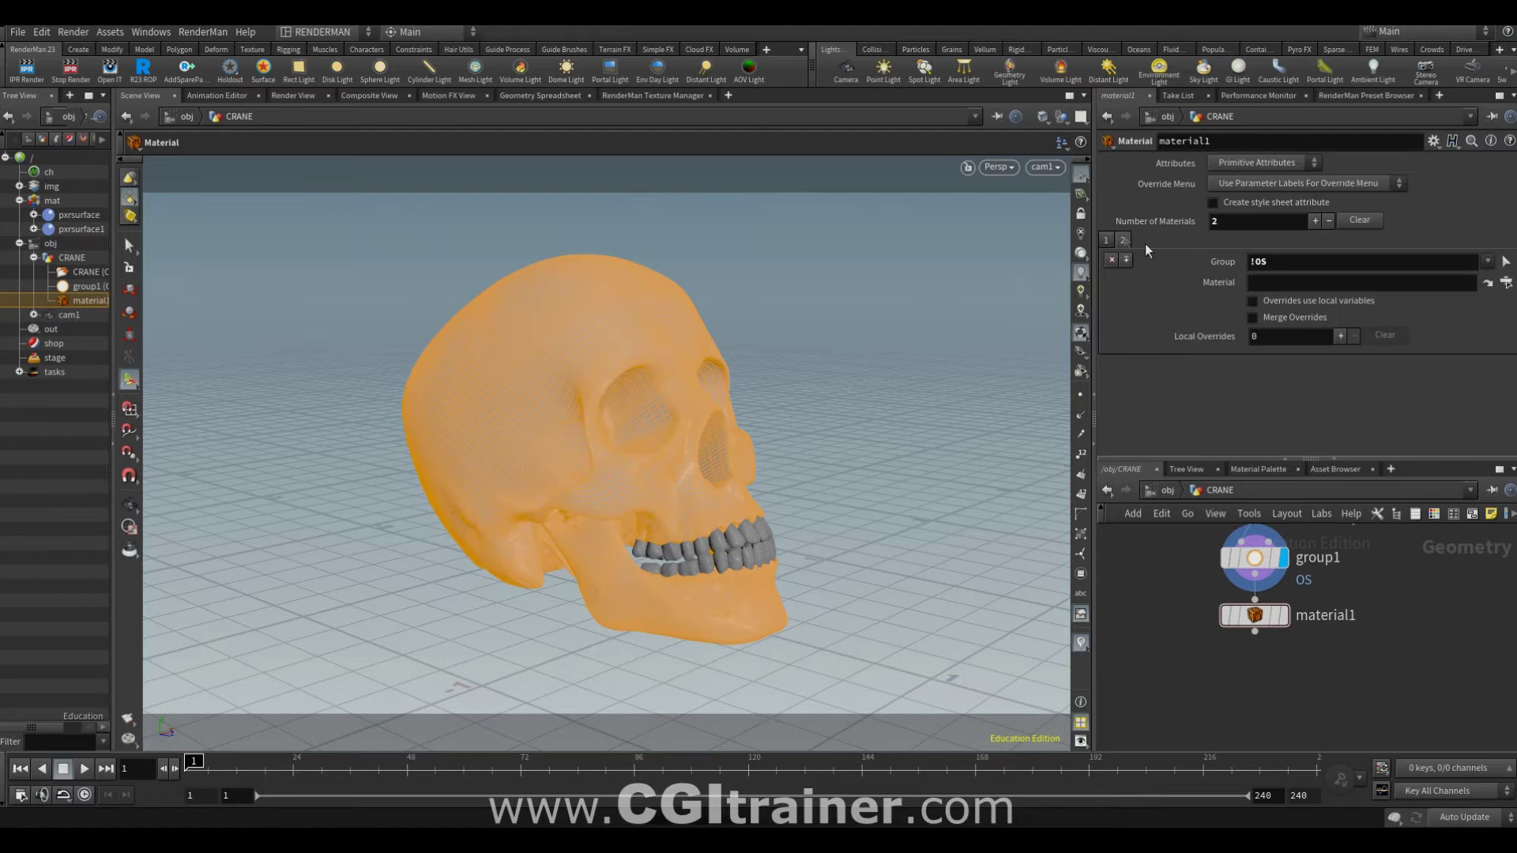
pyautogui.click(1506, 283)
pyautogui.click(1403, 216)
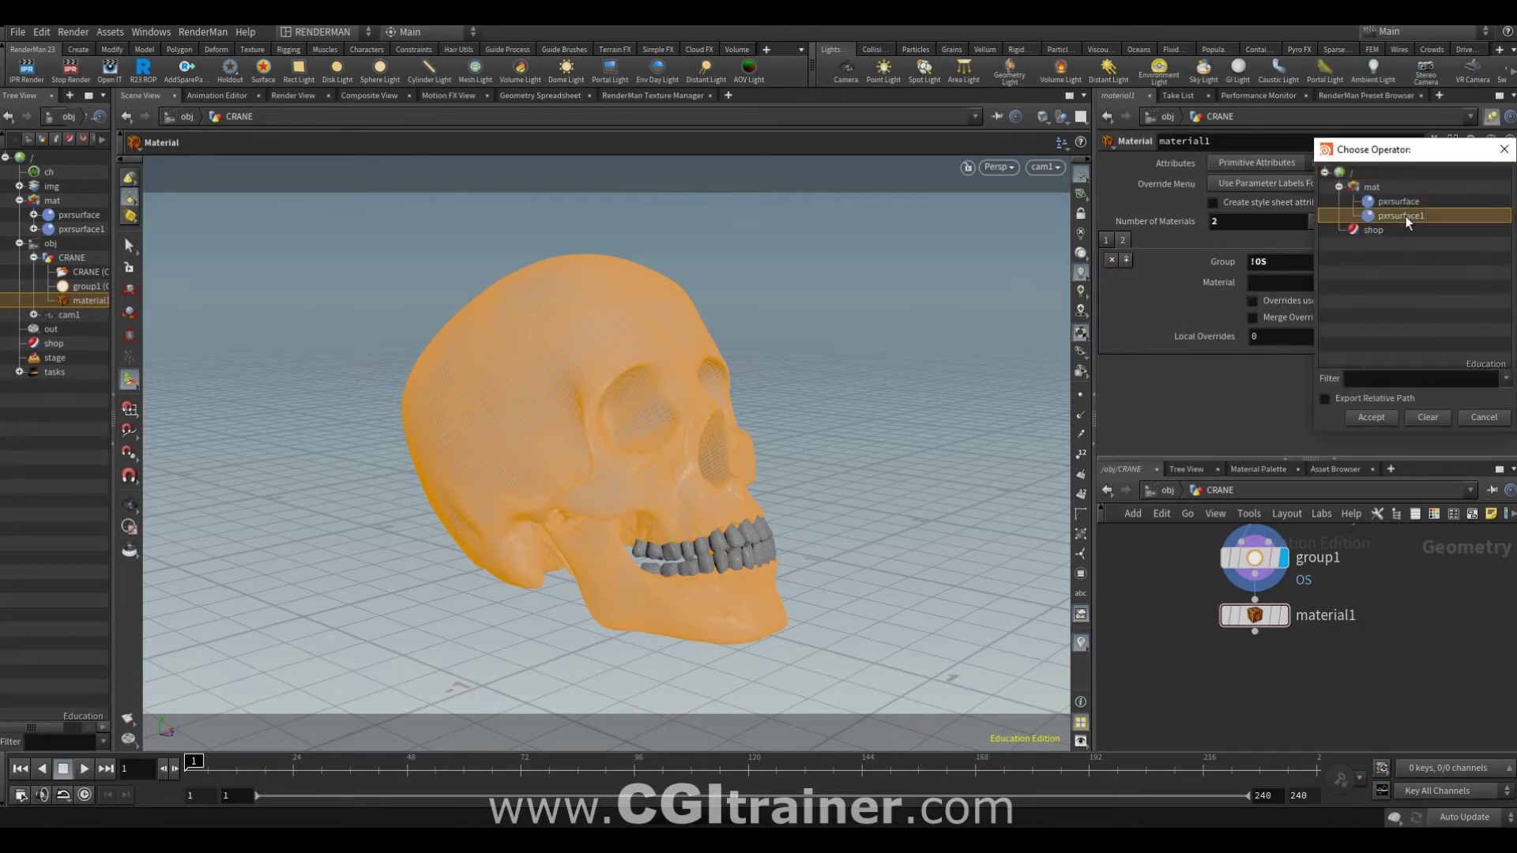
pyautogui.click(1372, 417)
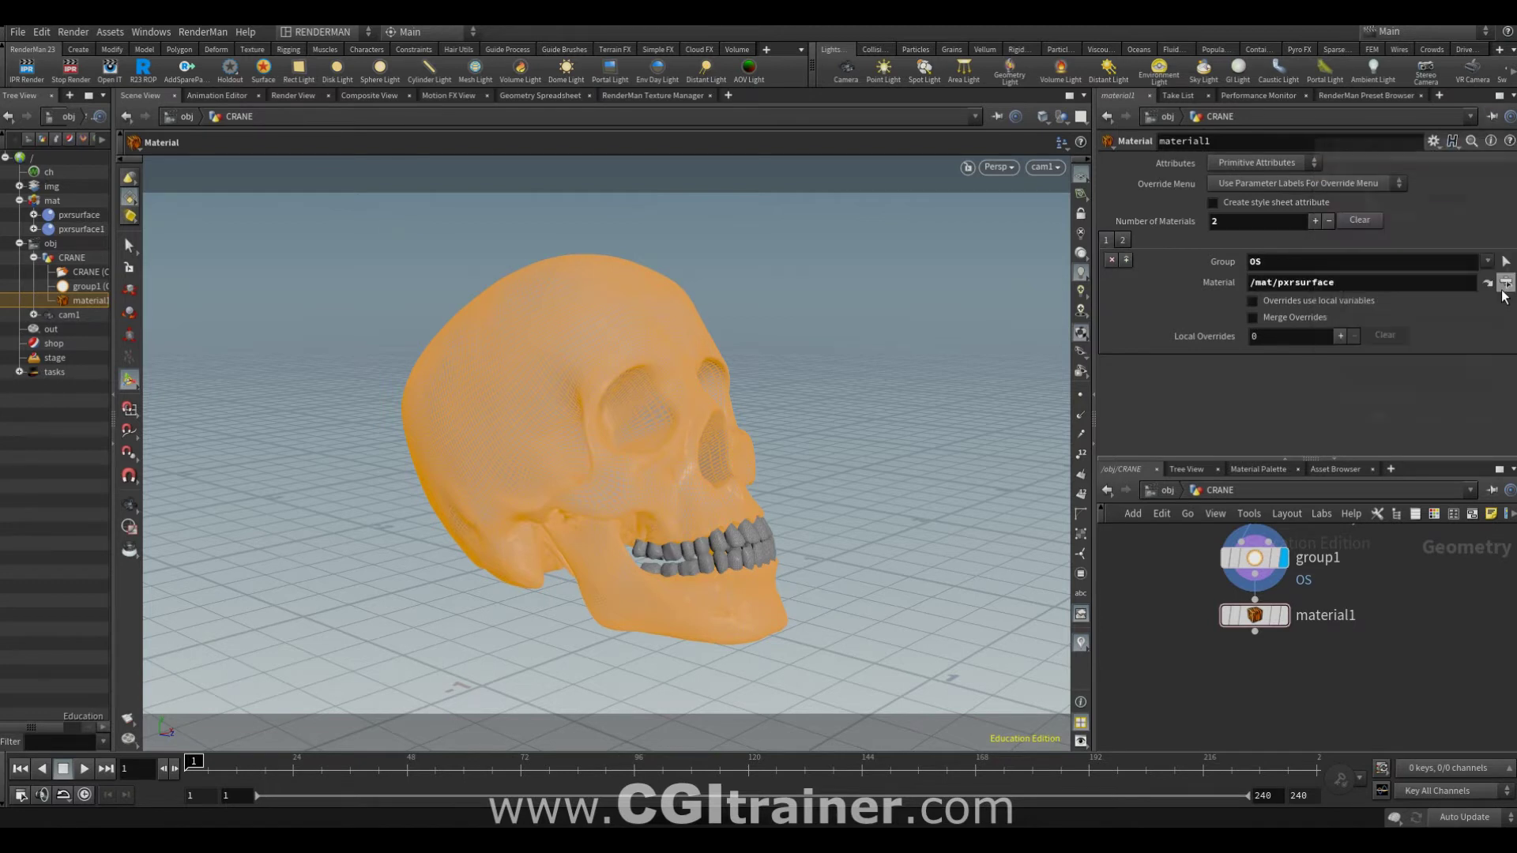
pyautogui.click(1488, 284)
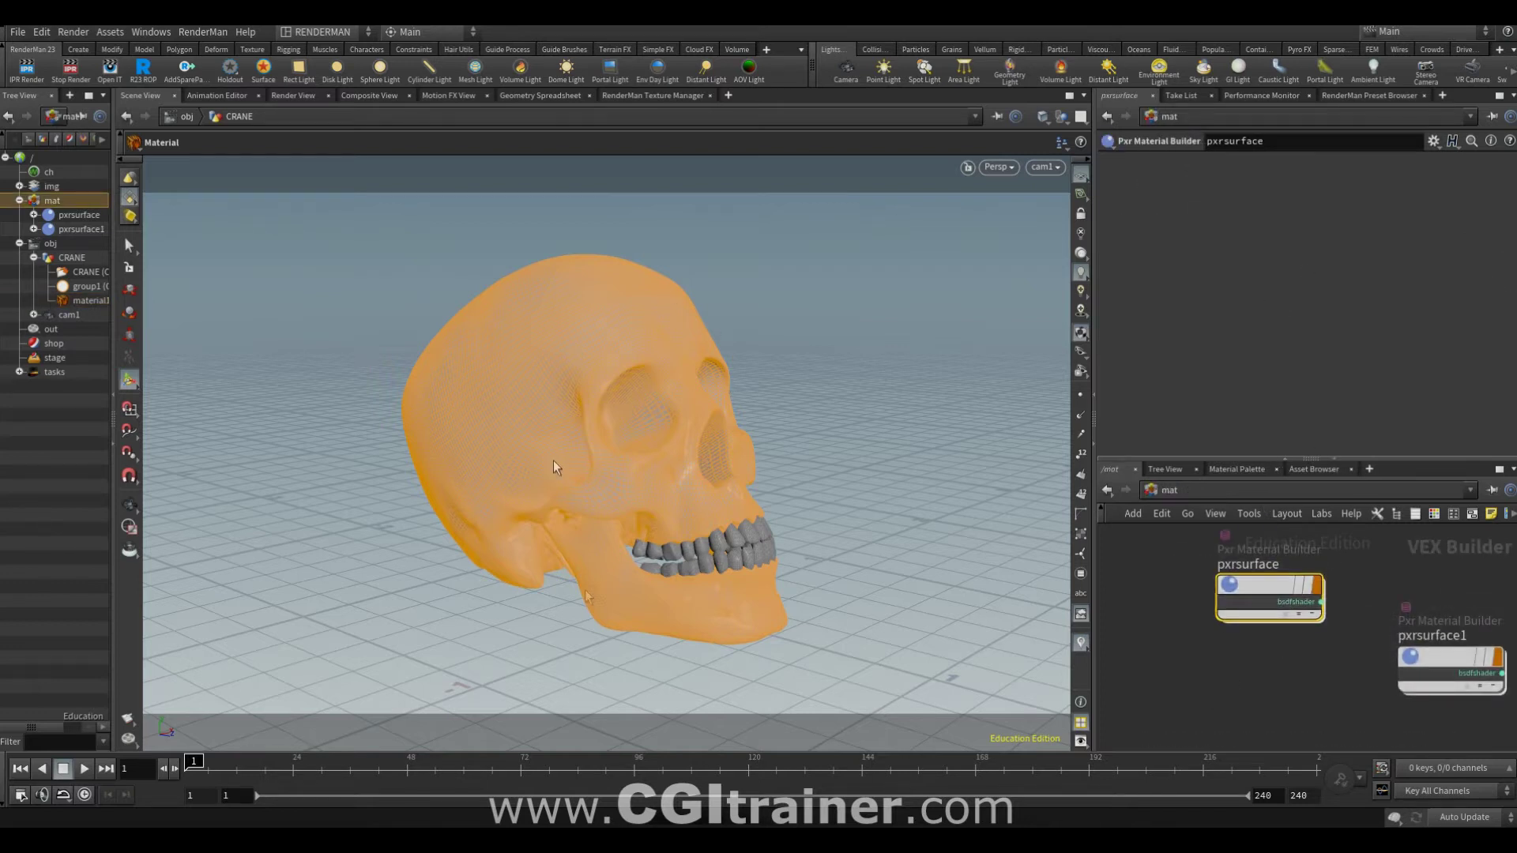
# - Go inside the pxrsurface builder, select pxrsurface1 and expand its Diffuse inputs
pyautogui.moveTo(1450, 670); pyautogui.dragTo(1439, 599)
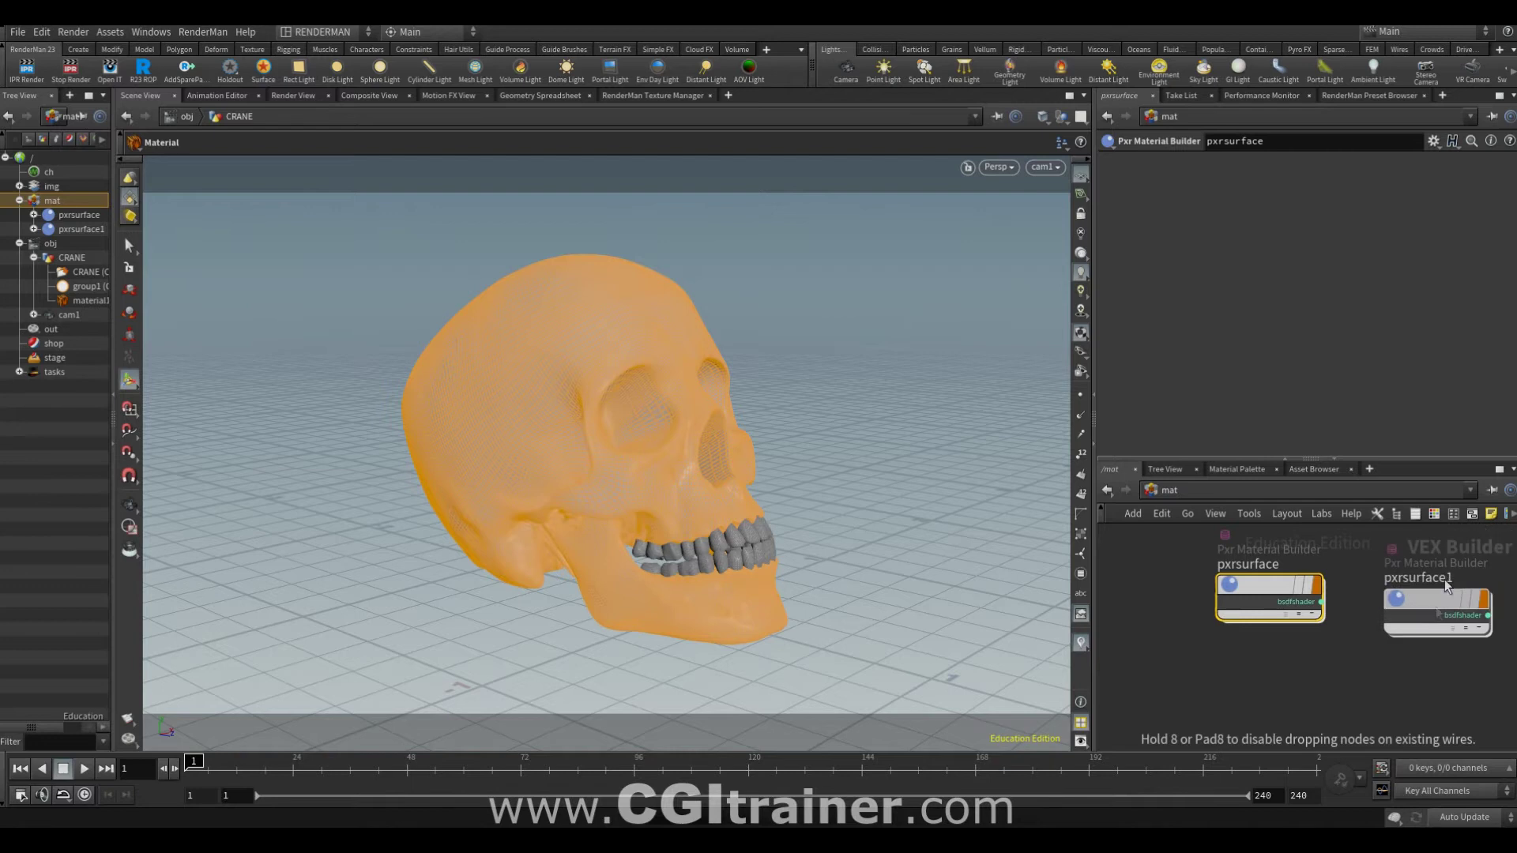
pyautogui.doubleClick(1221, 605)
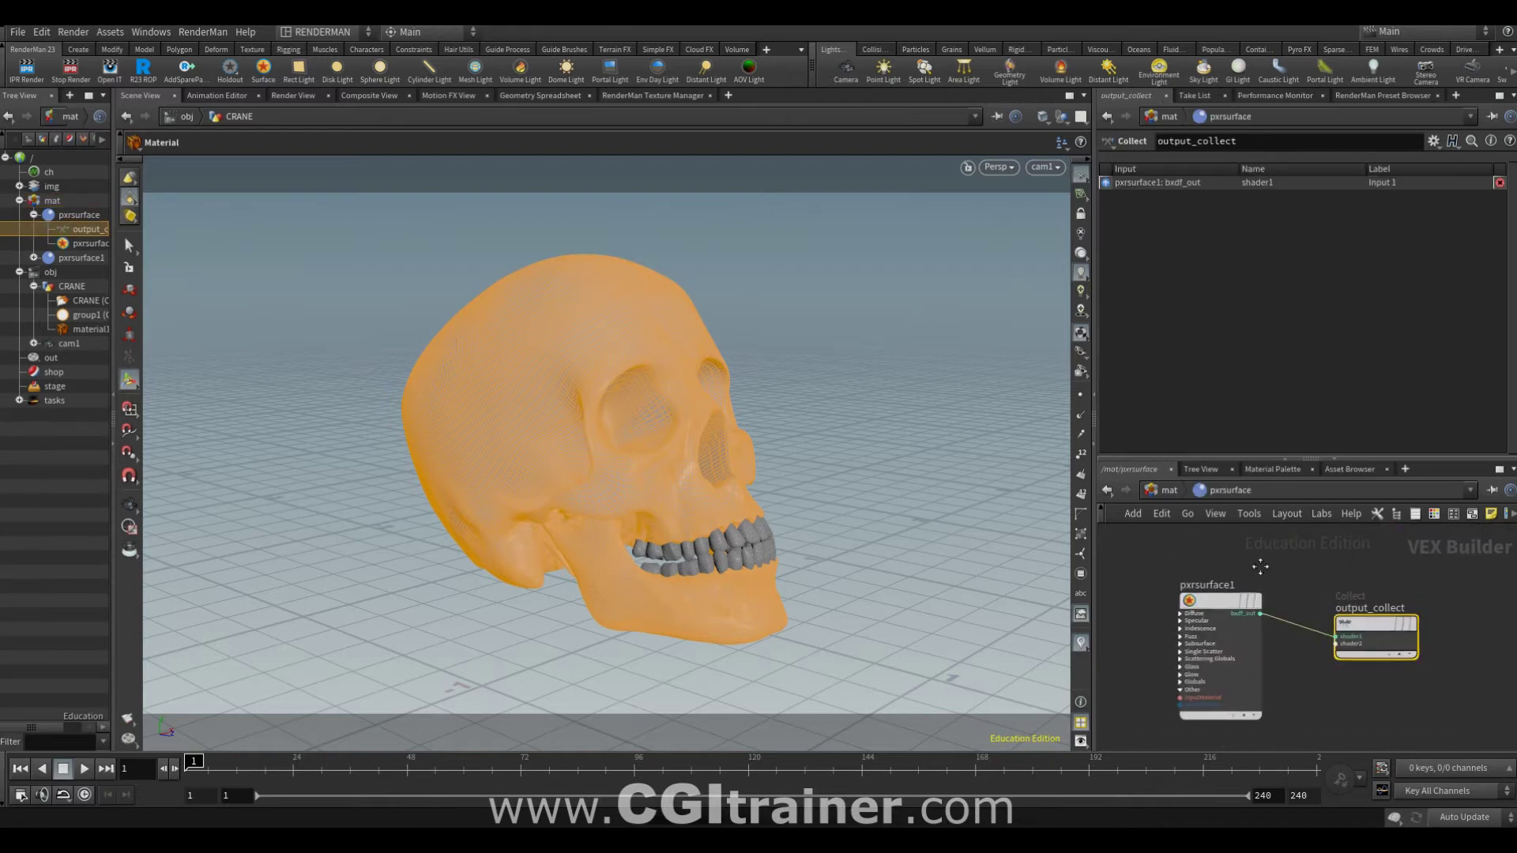
pyautogui.moveTo(1260, 569); pyautogui.dragTo(1457, 545, button='middle')
pyautogui.scroll(3, 1379, 598)
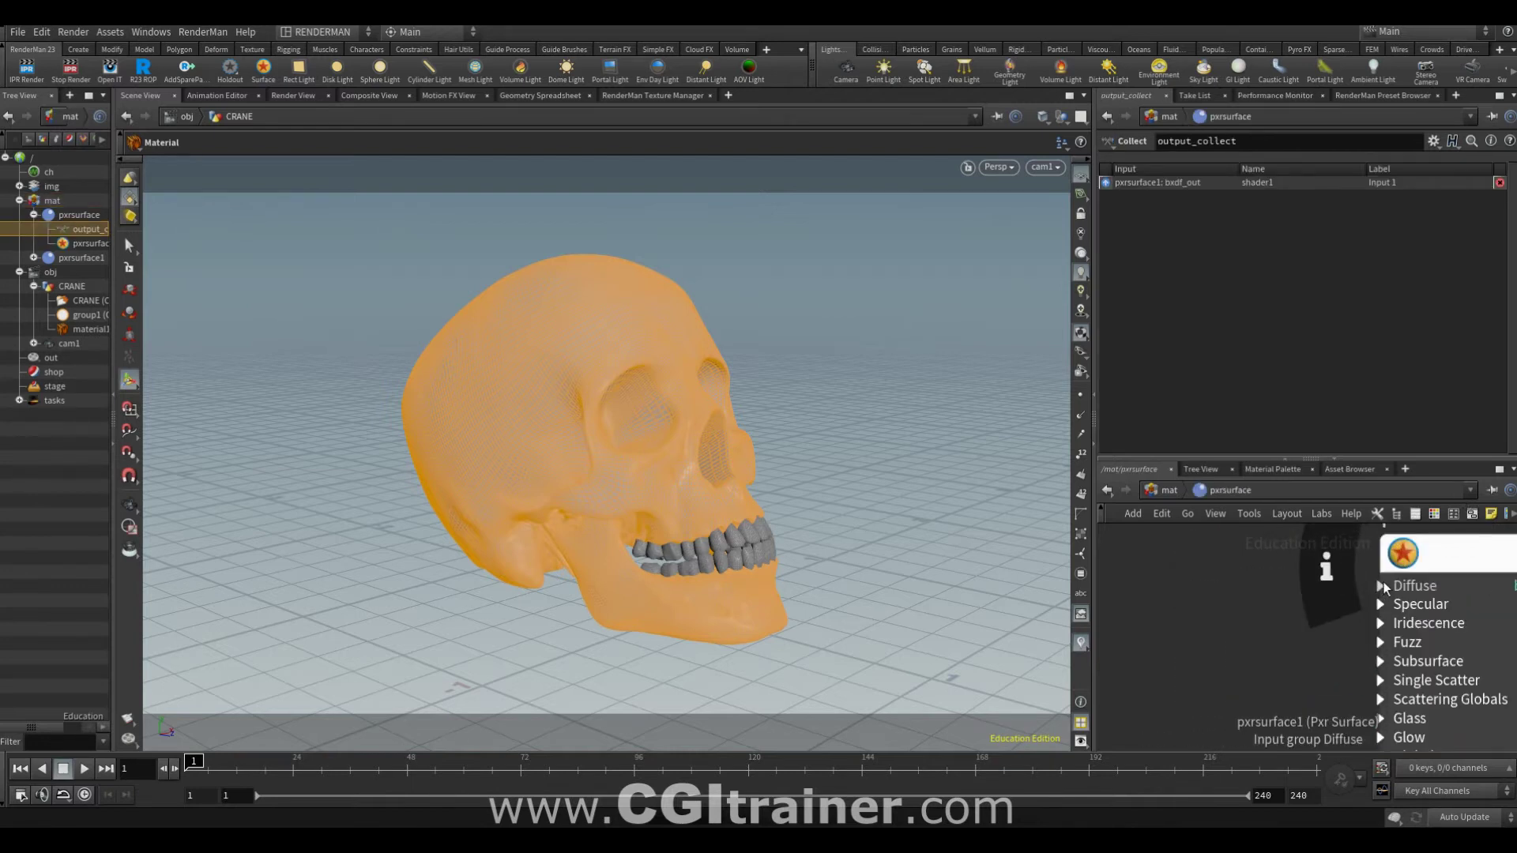
pyautogui.click(1381, 598)
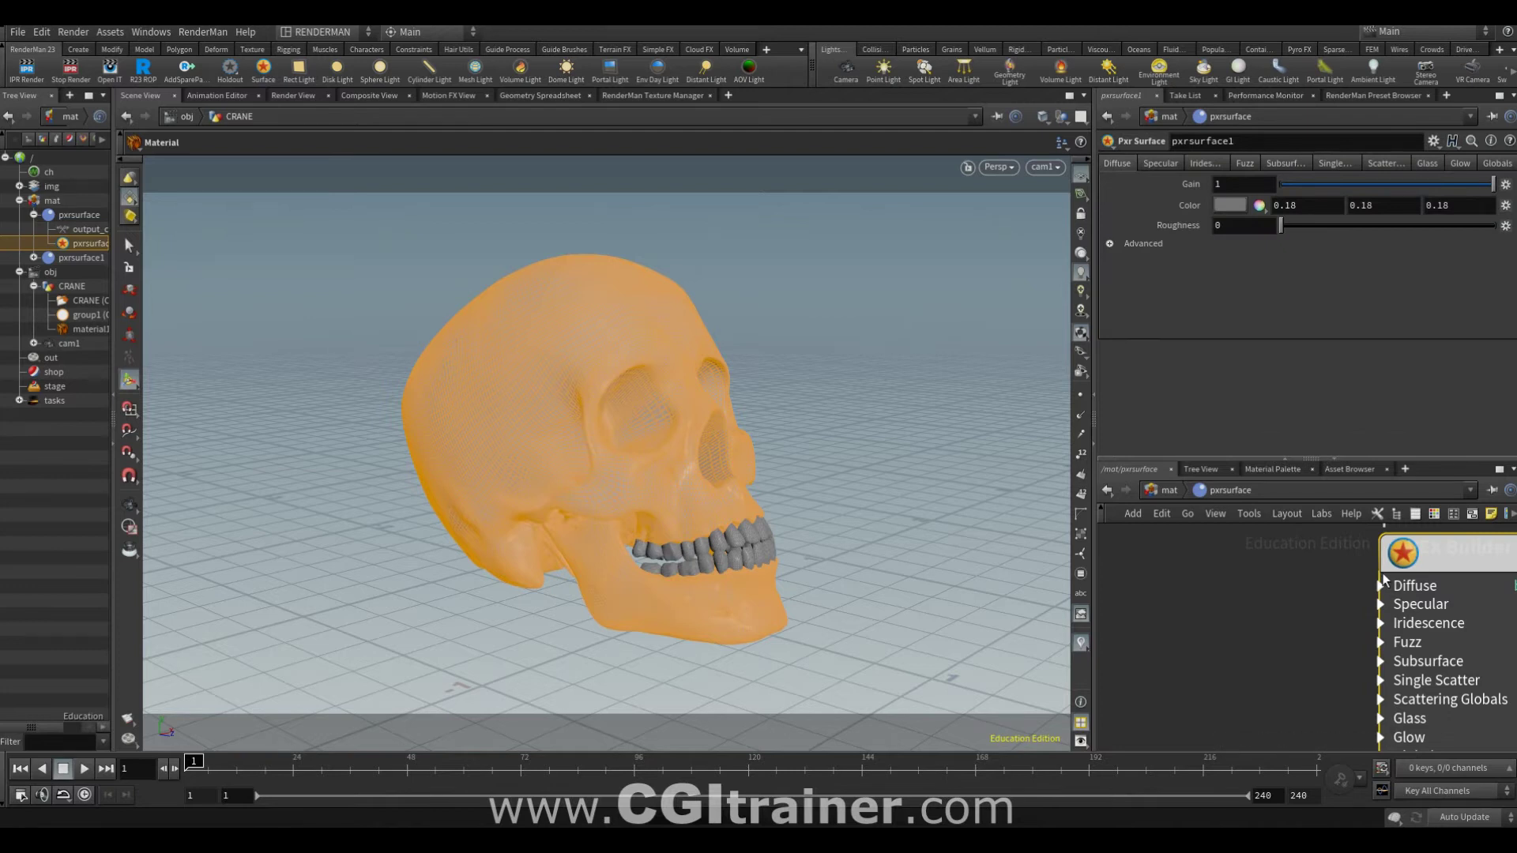
pyautogui.click(1382, 586)
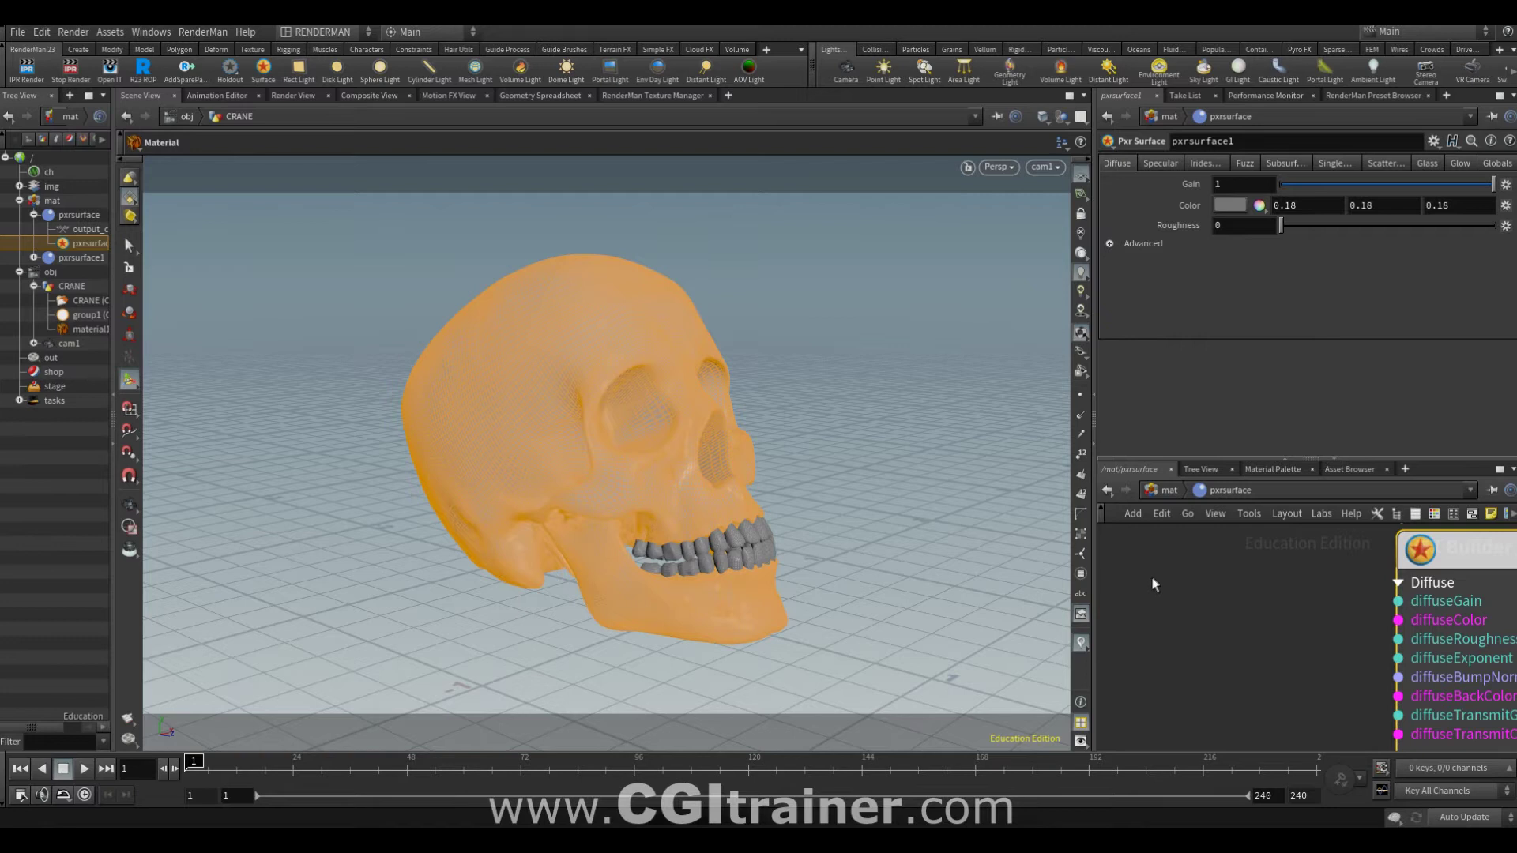
pyautogui.press('Tab')
pyautogui.moveTo(1282, 758)
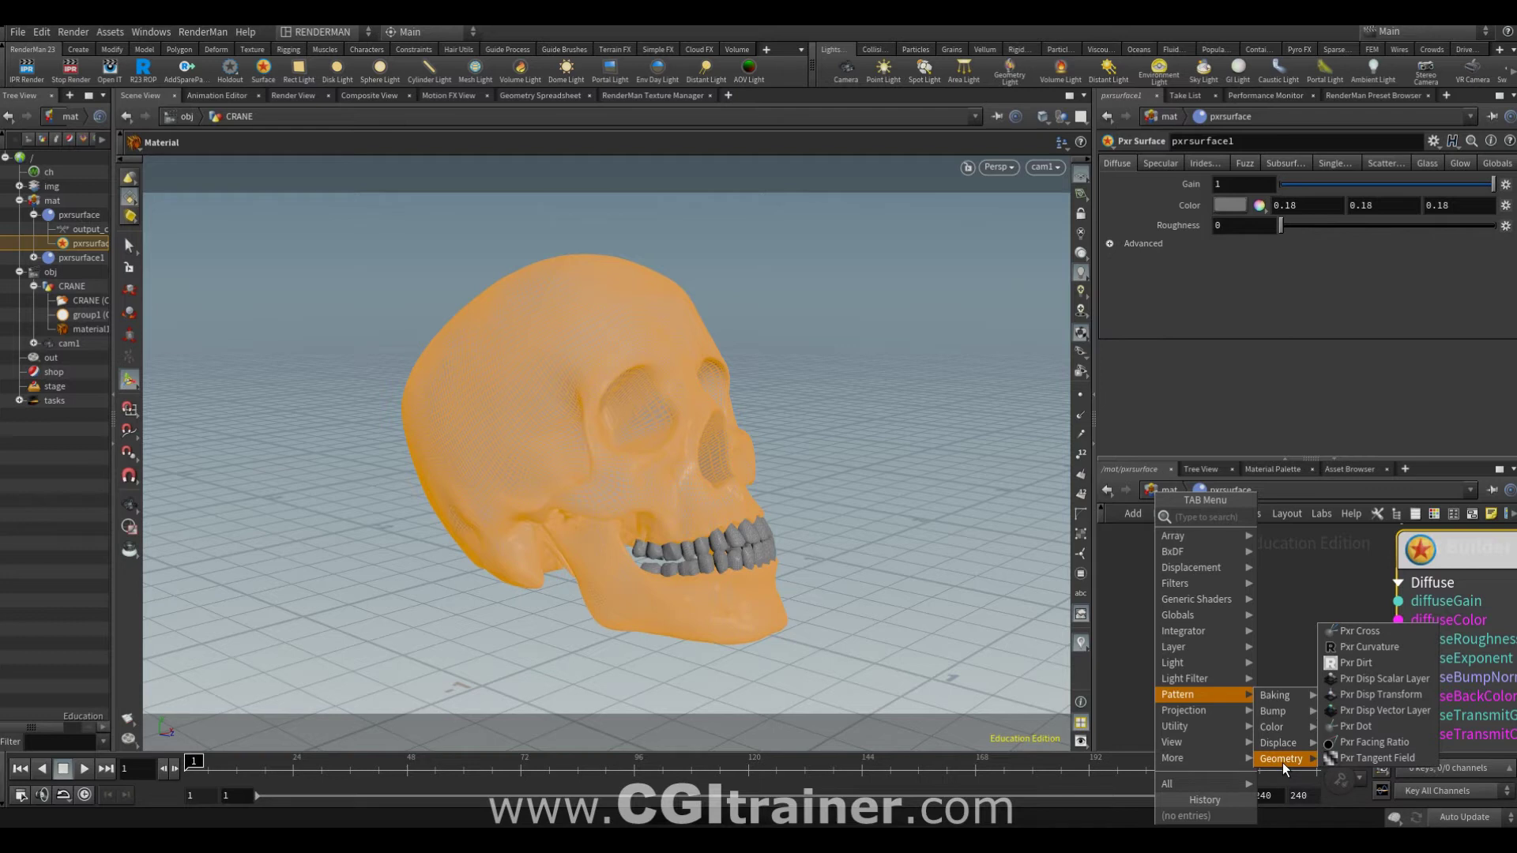
# - Wire a new pxrdirt1's resultRGB into pxrsurface1's diffuseColor and start an IPR render
pyautogui.click(1356, 663)
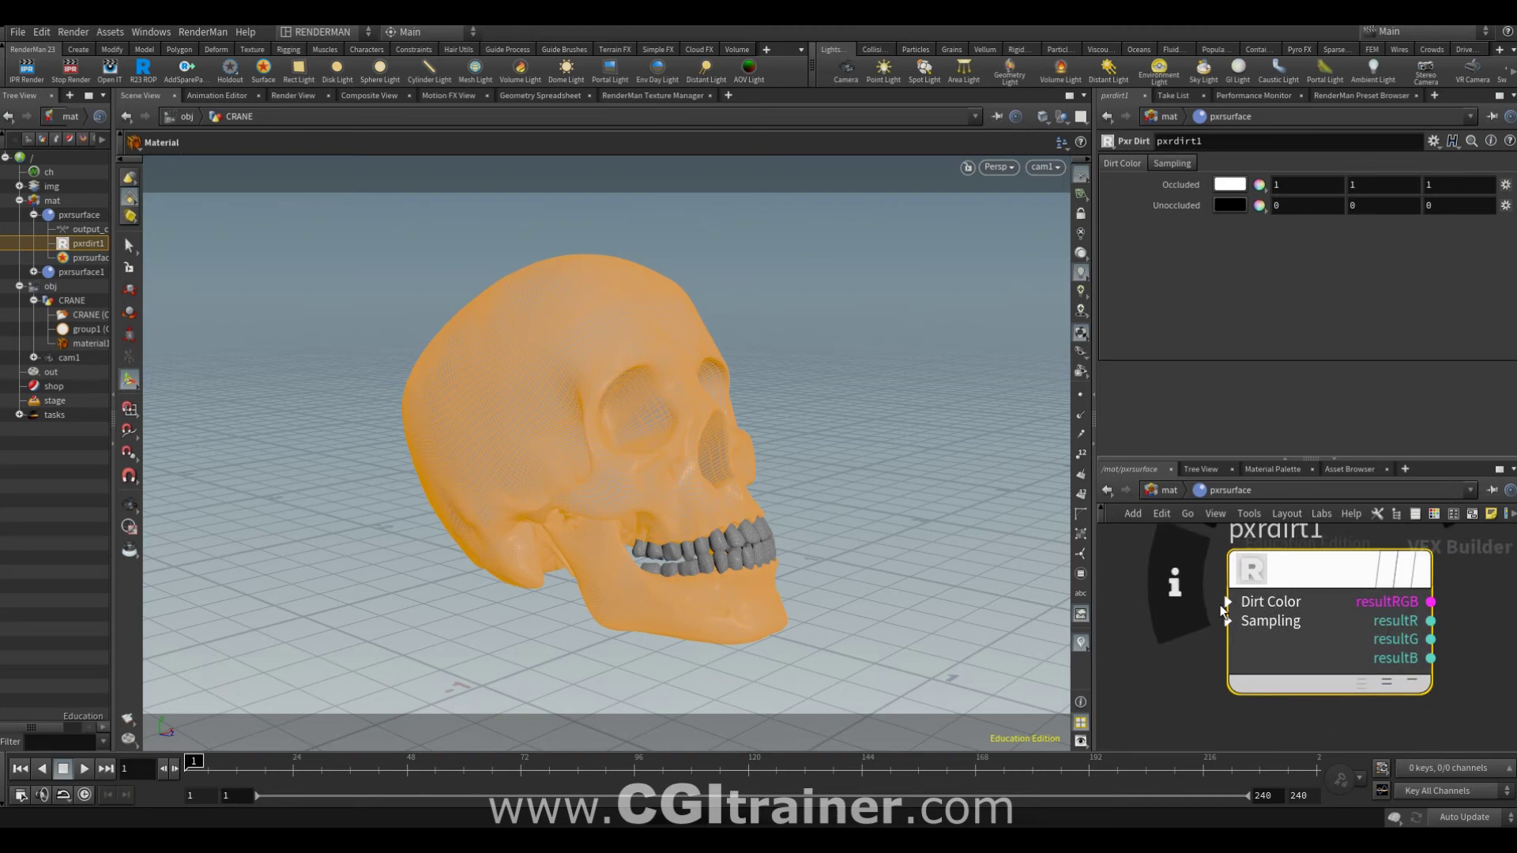
pyautogui.click(1227, 602)
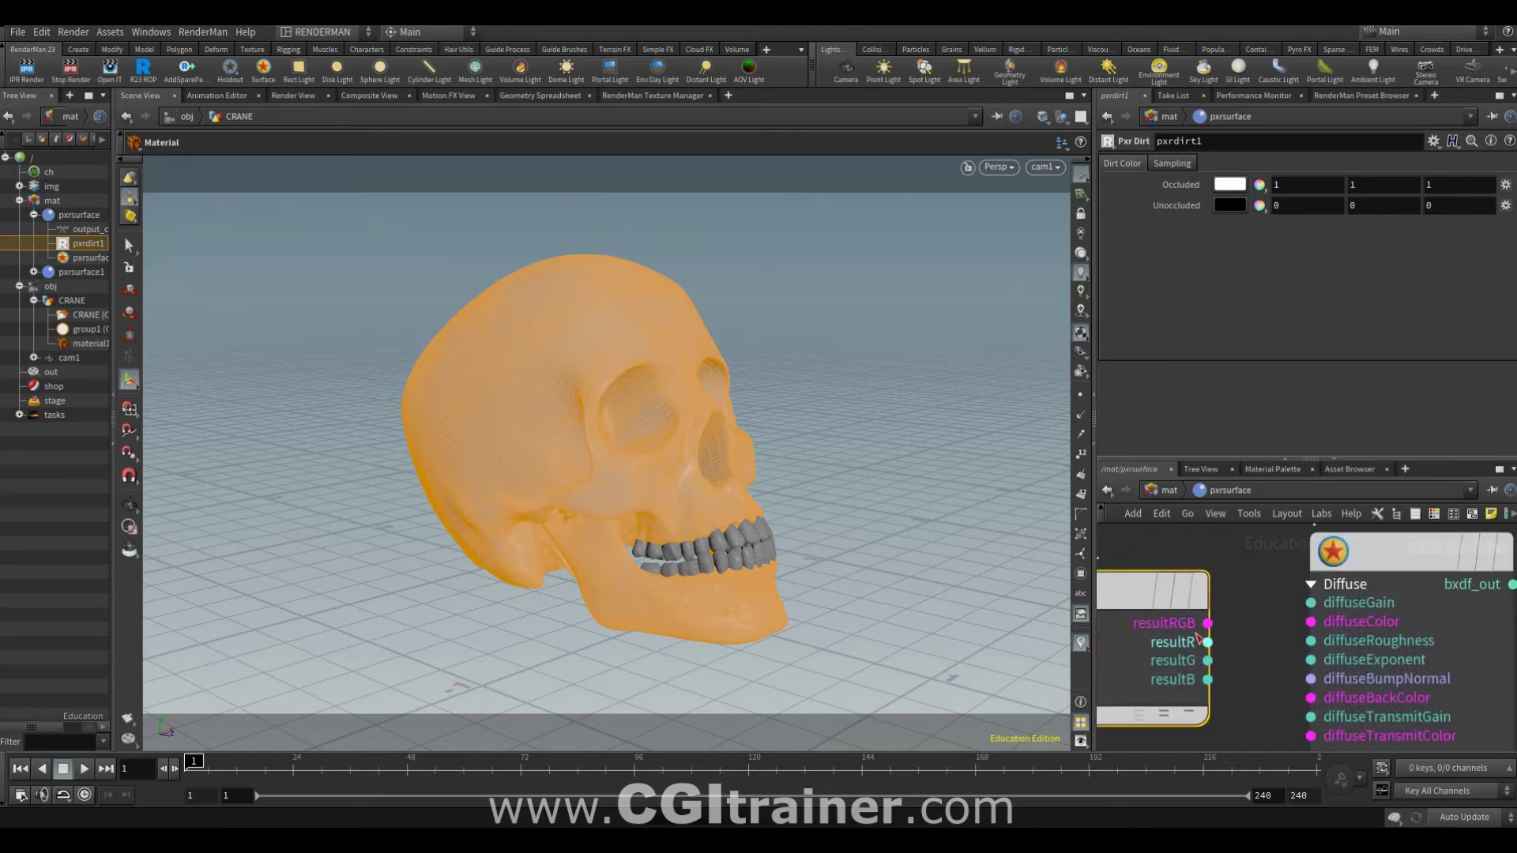
pyautogui.click(1209, 623)
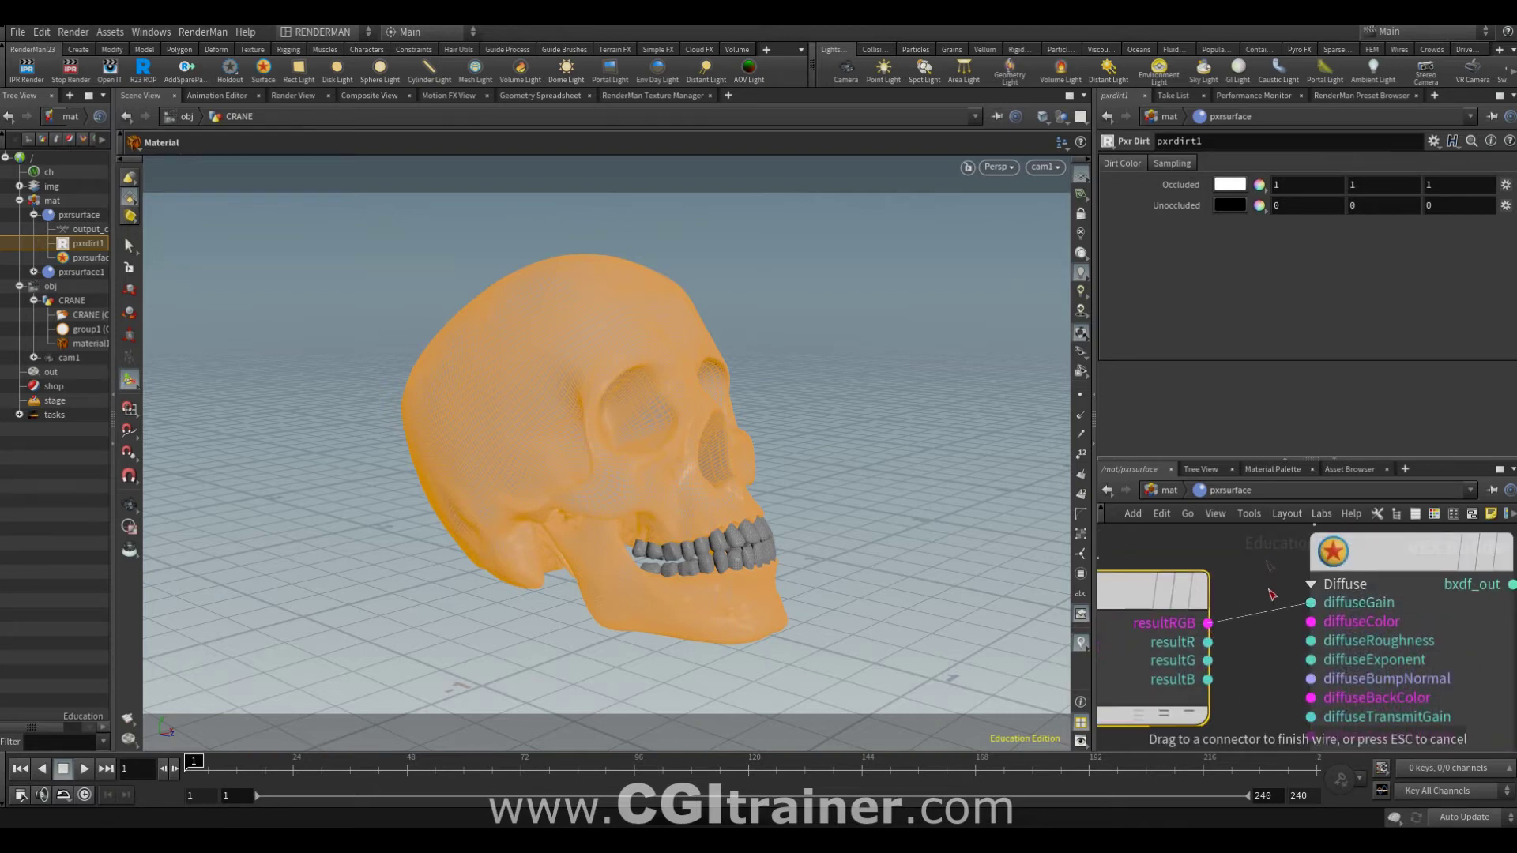
pyautogui.click(1308, 632)
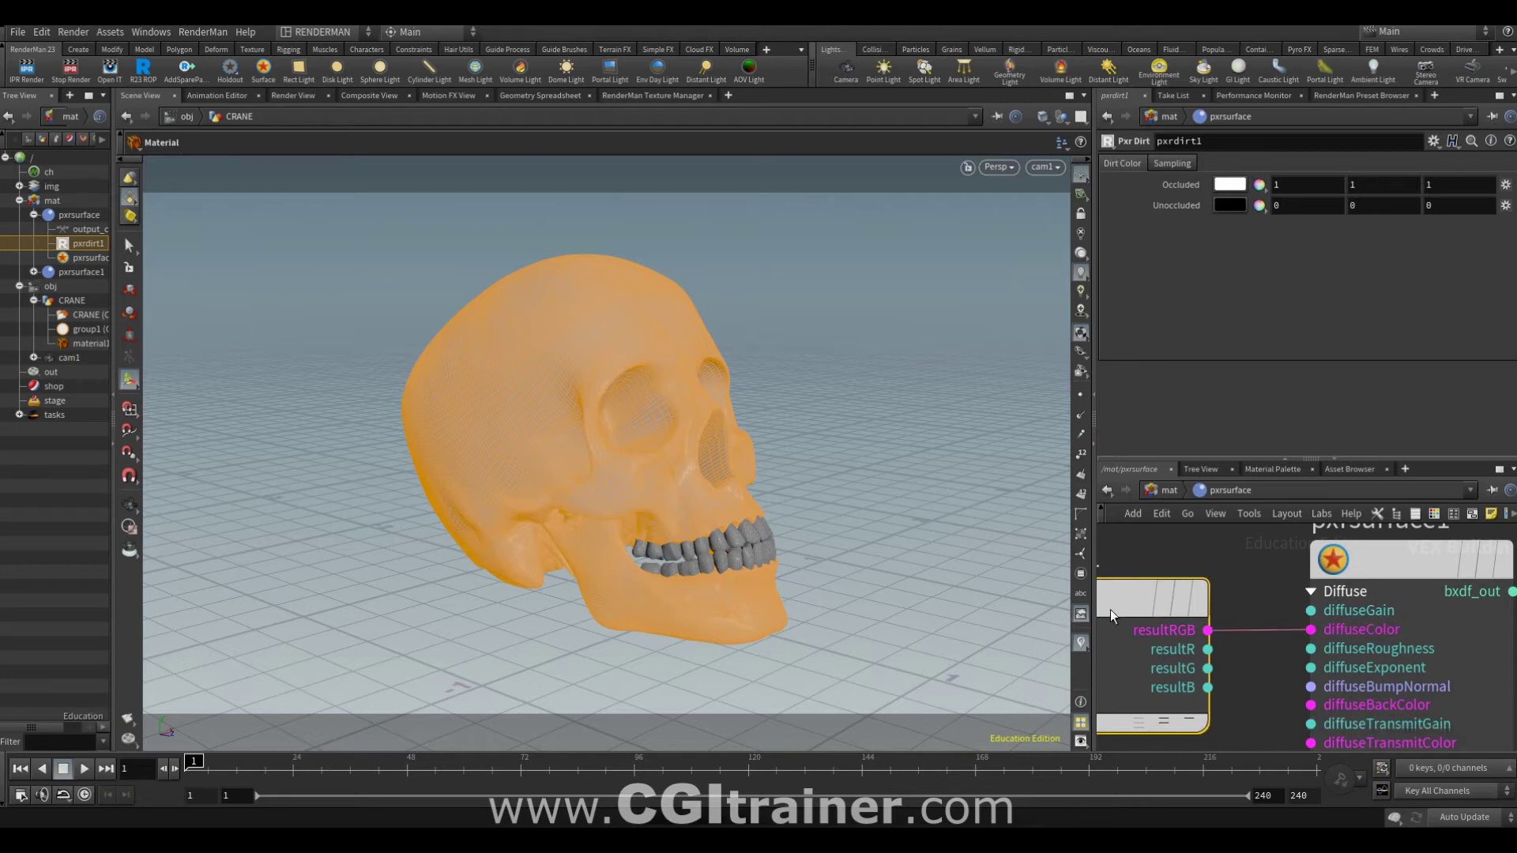
pyautogui.click(28, 69)
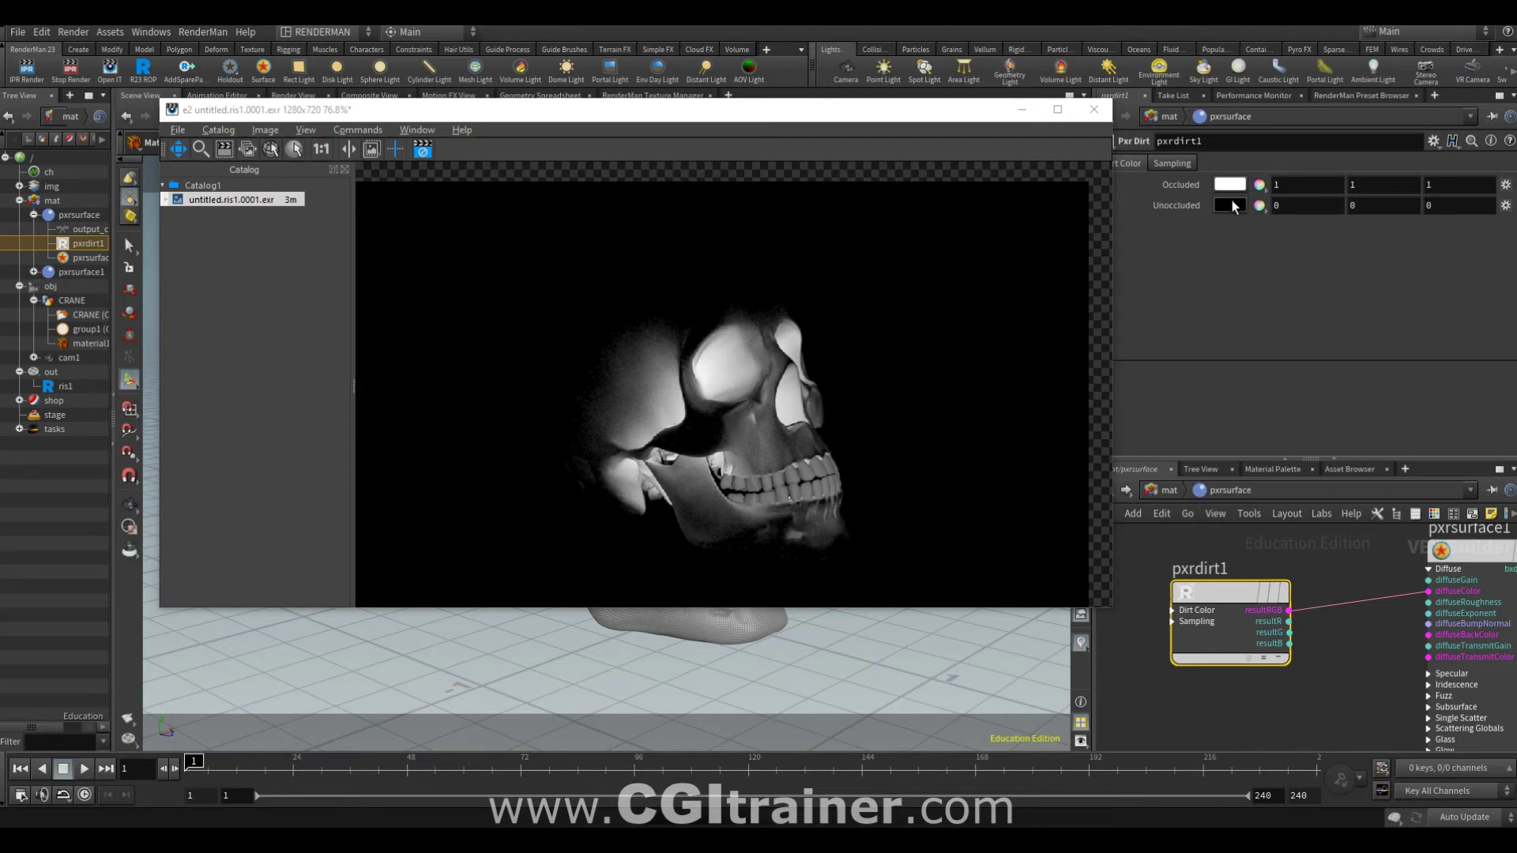
# - Open pxrdirt1's Sampling settings and try the Uniform and Cosine sample distributions
pyautogui.moveTo(869, 110); pyautogui.dragTo(773, 48)
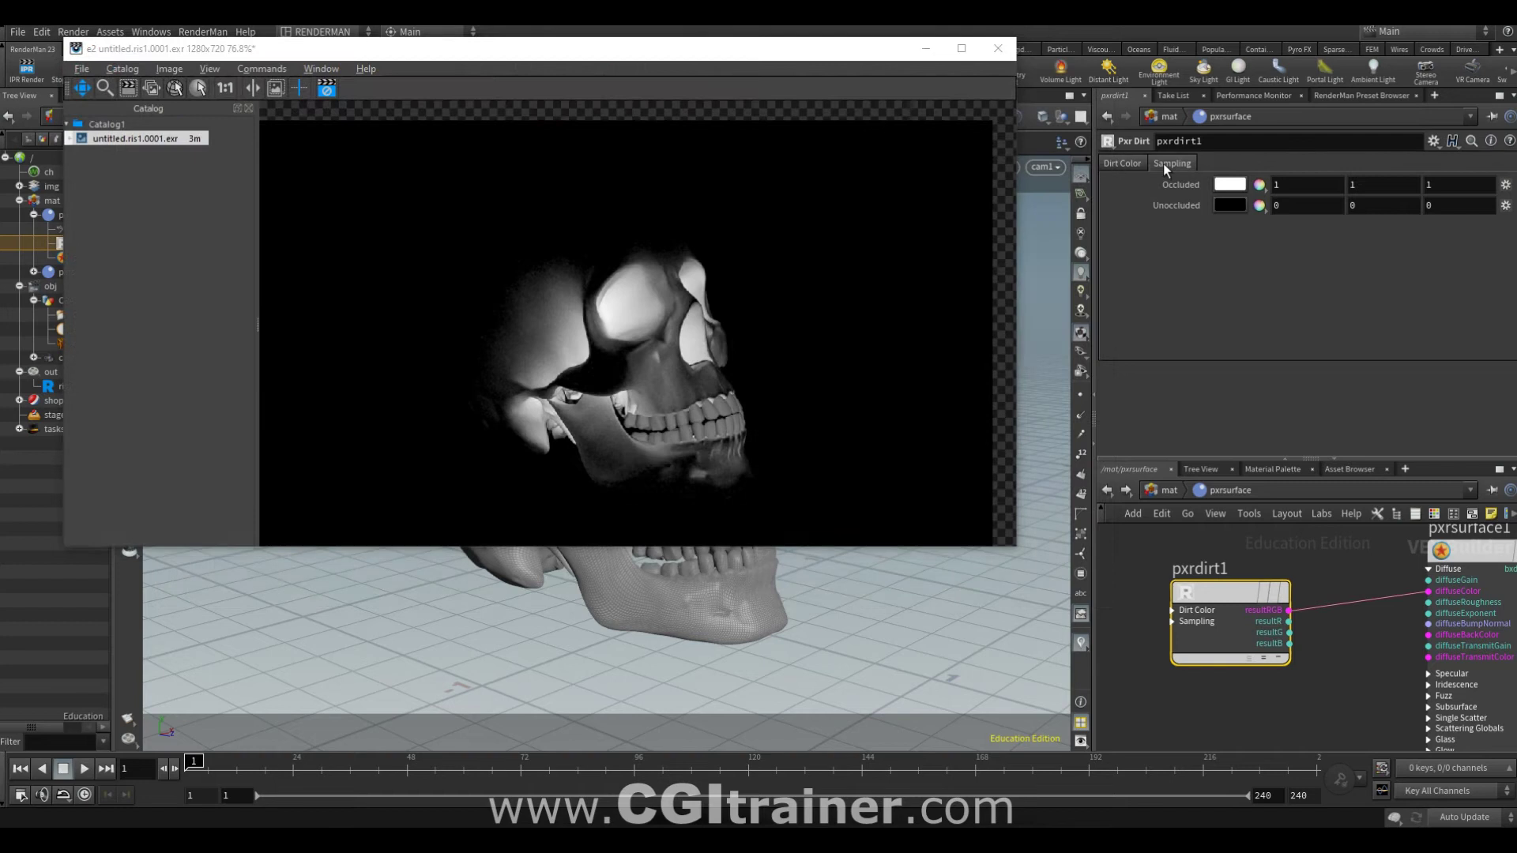
pyautogui.click(1163, 164)
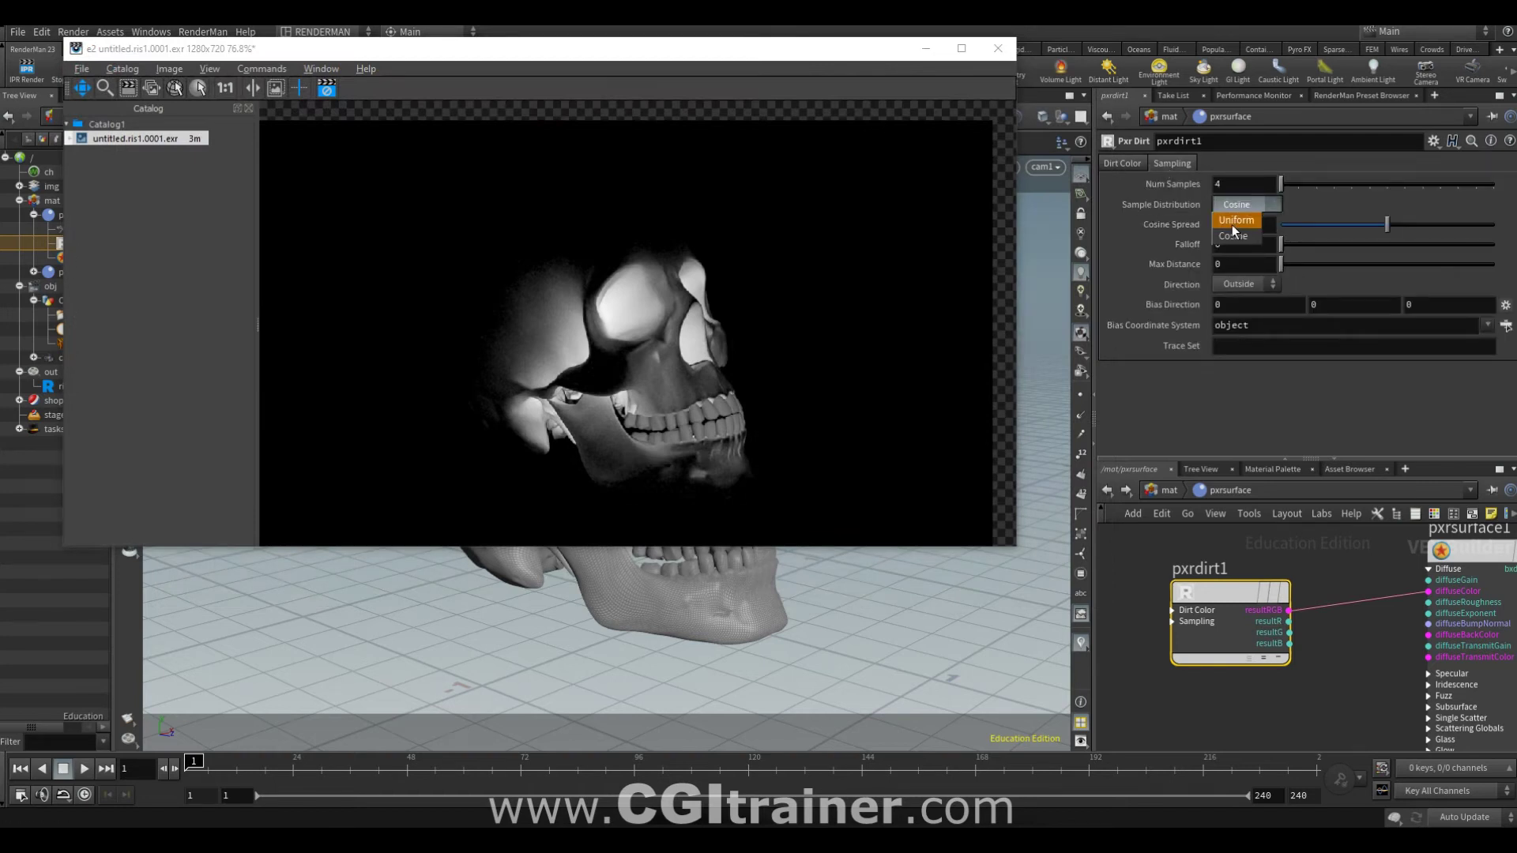
pyautogui.click(1235, 224)
pyautogui.click(1241, 204)
pyautogui.click(1234, 235)
pyautogui.click(1241, 204)
# - Settle on Cosine distribution with Cosine Spread 1.5, Falloff 0.399 and Max Distance 0.235
pyautogui.moveTo(1281, 224); pyautogui.dragTo(1389, 223)
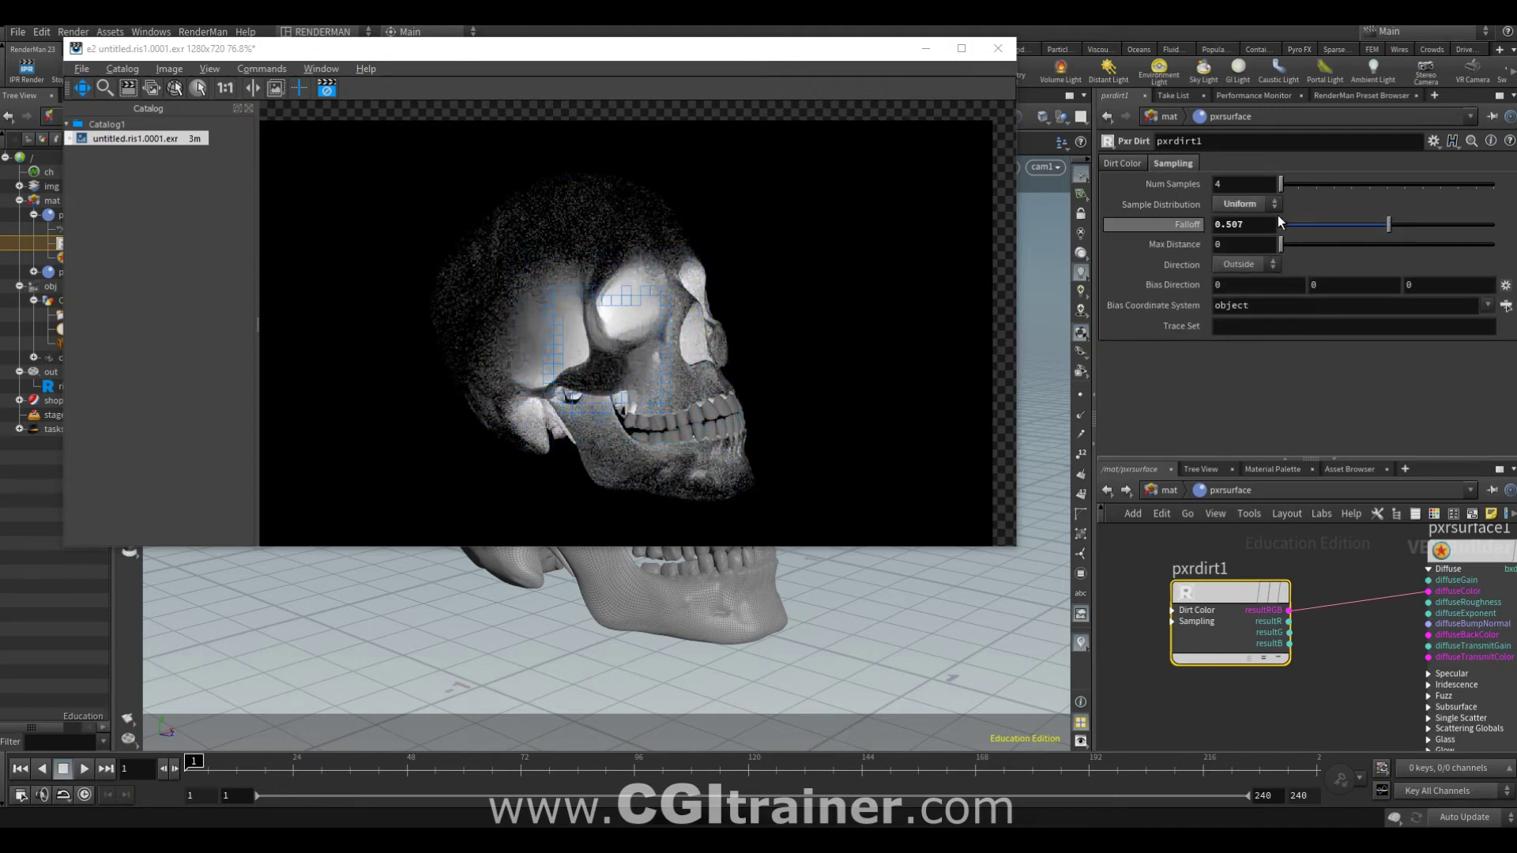
pyautogui.moveTo(1308, 245)
pyautogui.mouseDown()
pyautogui.moveTo(1498, 244)
pyautogui.moveTo(1299, 244)
pyautogui.mouseUp()
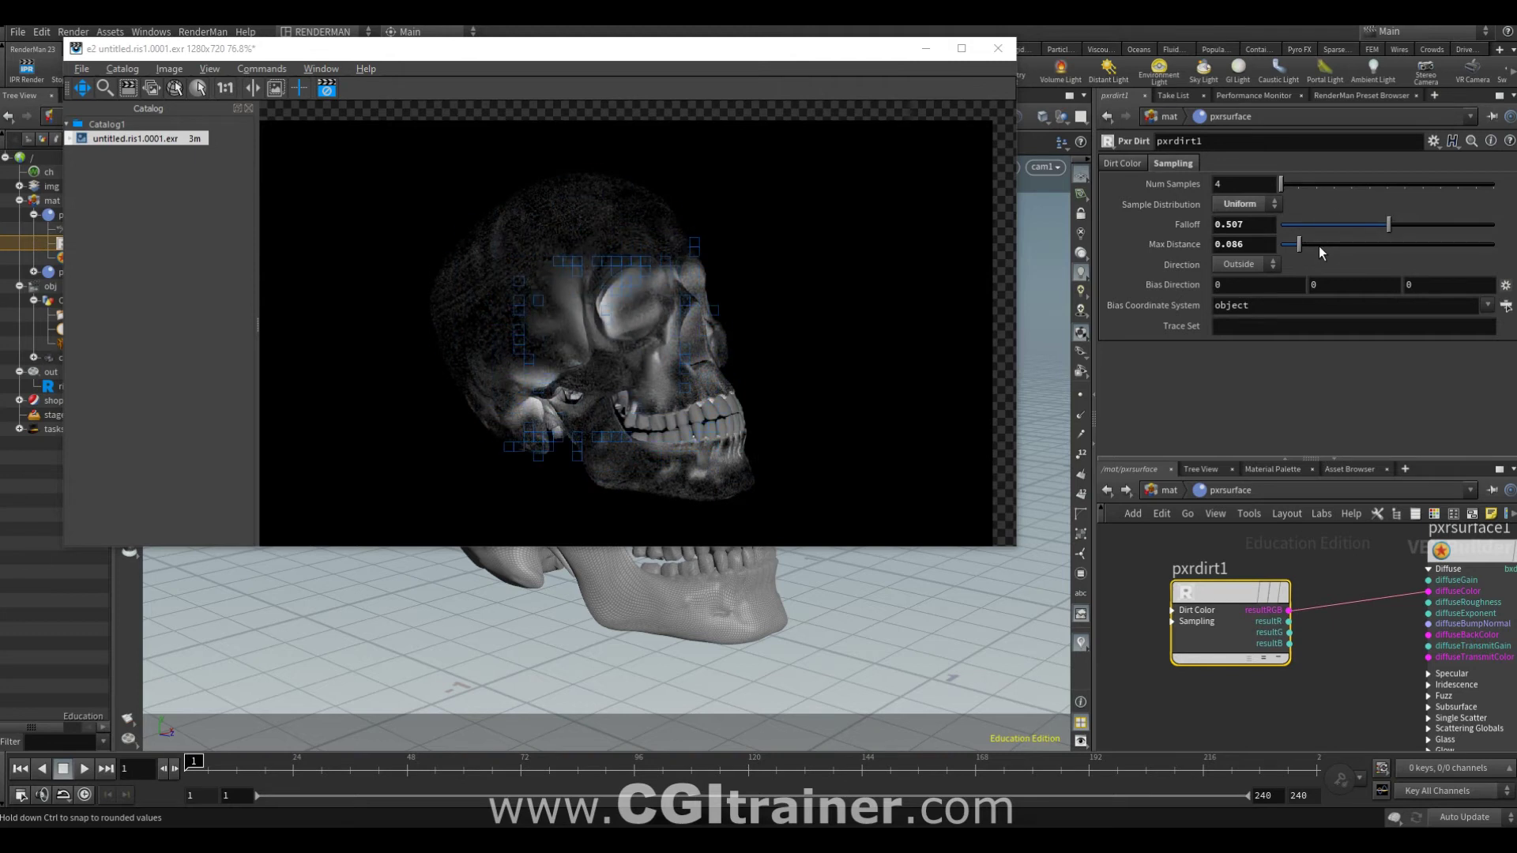
pyautogui.moveTo(1299, 244); pyautogui.dragTo(1226, 243)
pyautogui.moveTo(1389, 224)
pyautogui.mouseDown()
pyautogui.moveTo(1272, 224)
pyautogui.moveTo(1411, 224)
pyautogui.moveTo(1476, 252)
pyautogui.moveTo(1390, 225)
pyautogui.mouseUp()
pyautogui.moveTo(1492, 244); pyautogui.dragTo(1331, 244)
pyautogui.click(1226, 207)
pyautogui.click(1233, 236)
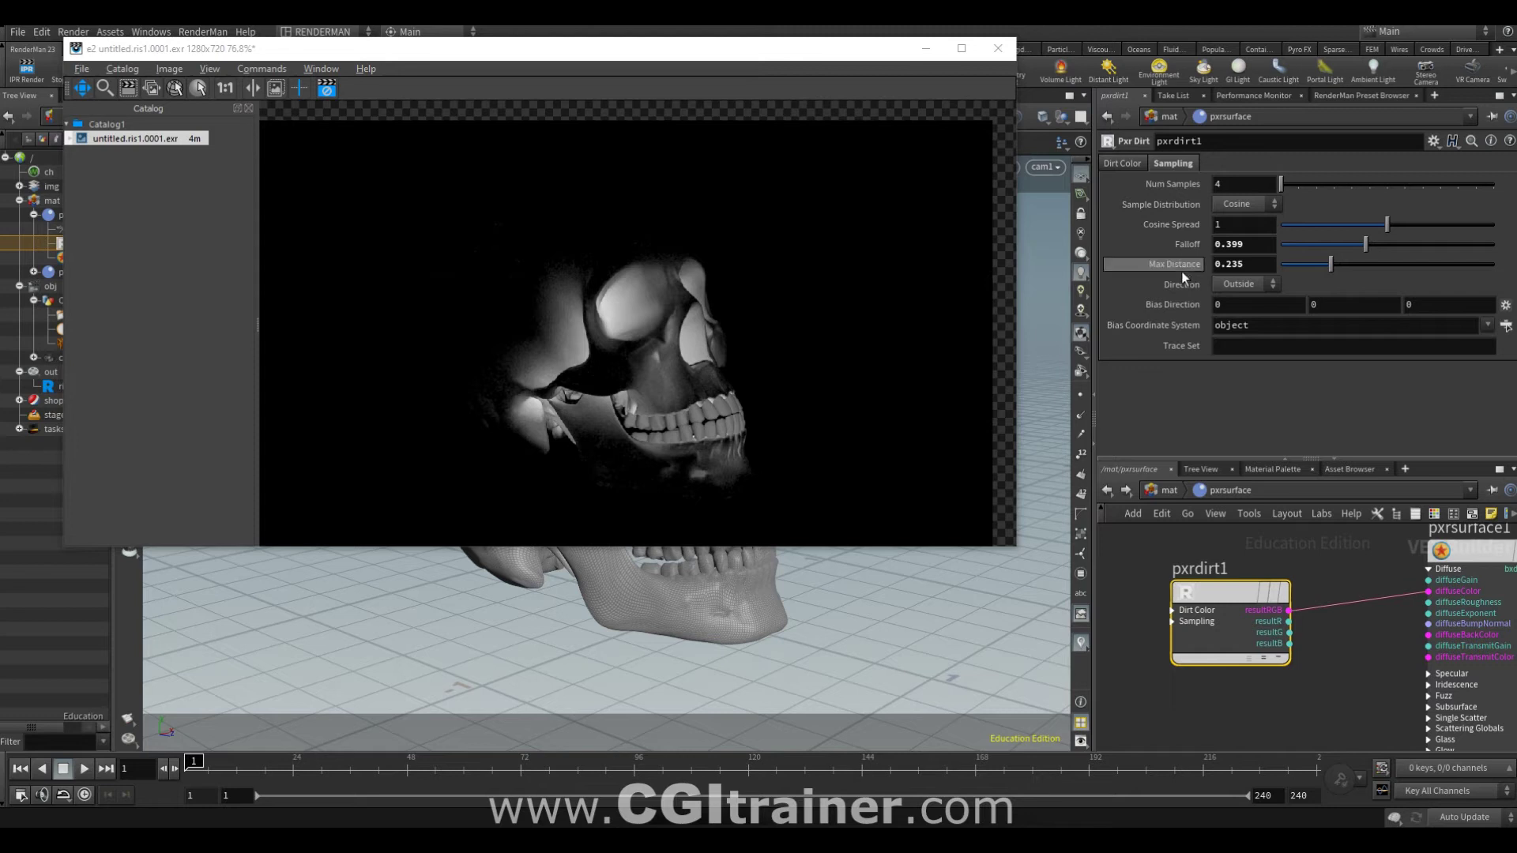
pyautogui.moveTo(1389, 227)
pyautogui.mouseDown()
pyautogui.moveTo(1494, 225)
pyautogui.moveTo(1280, 224)
pyautogui.mouseUp()
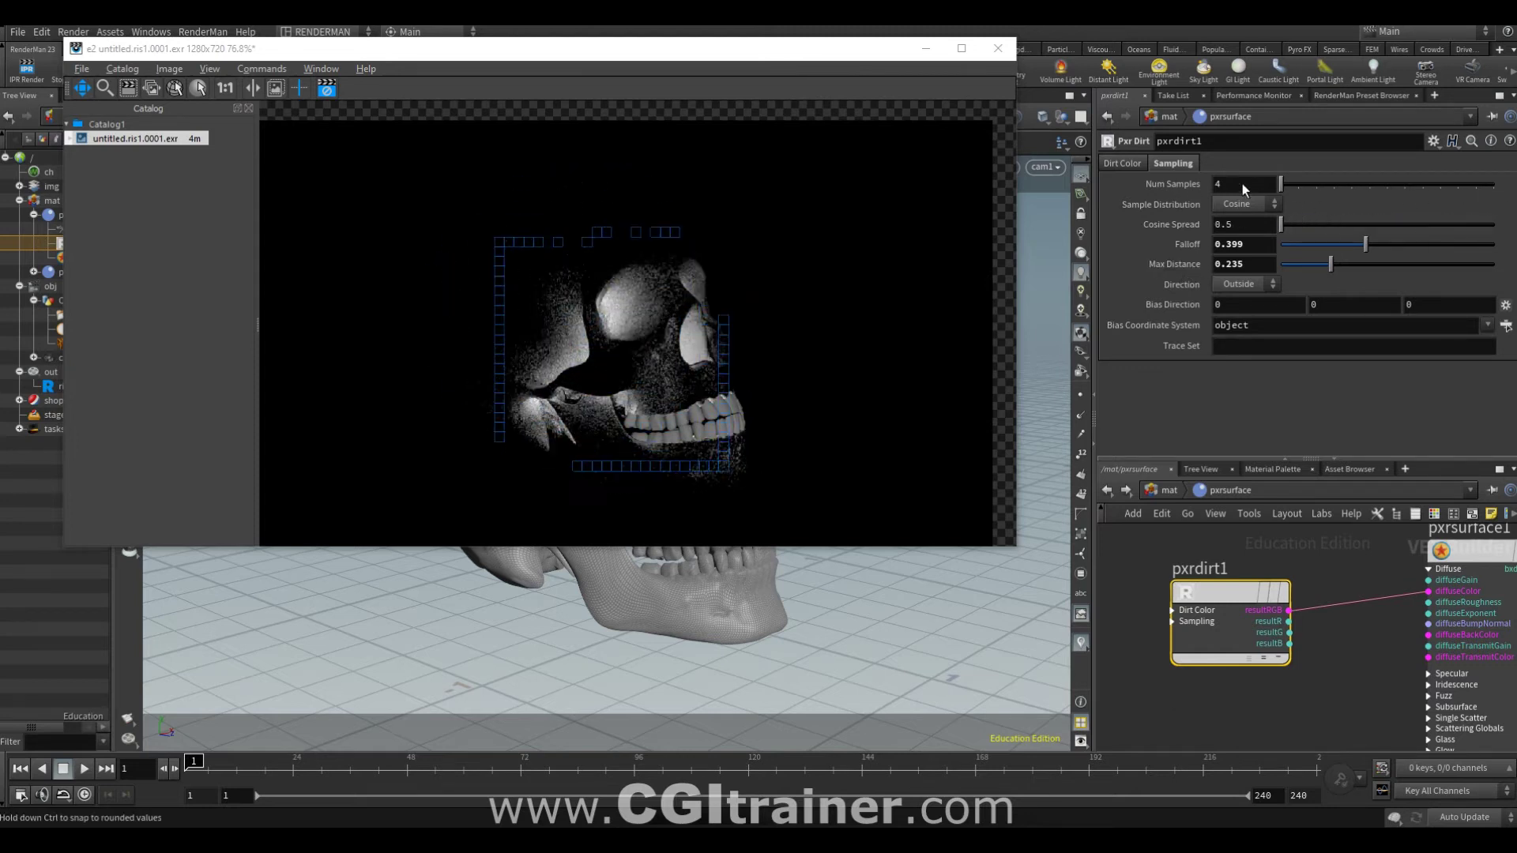
pyautogui.hotkey('ctrl', 'z')
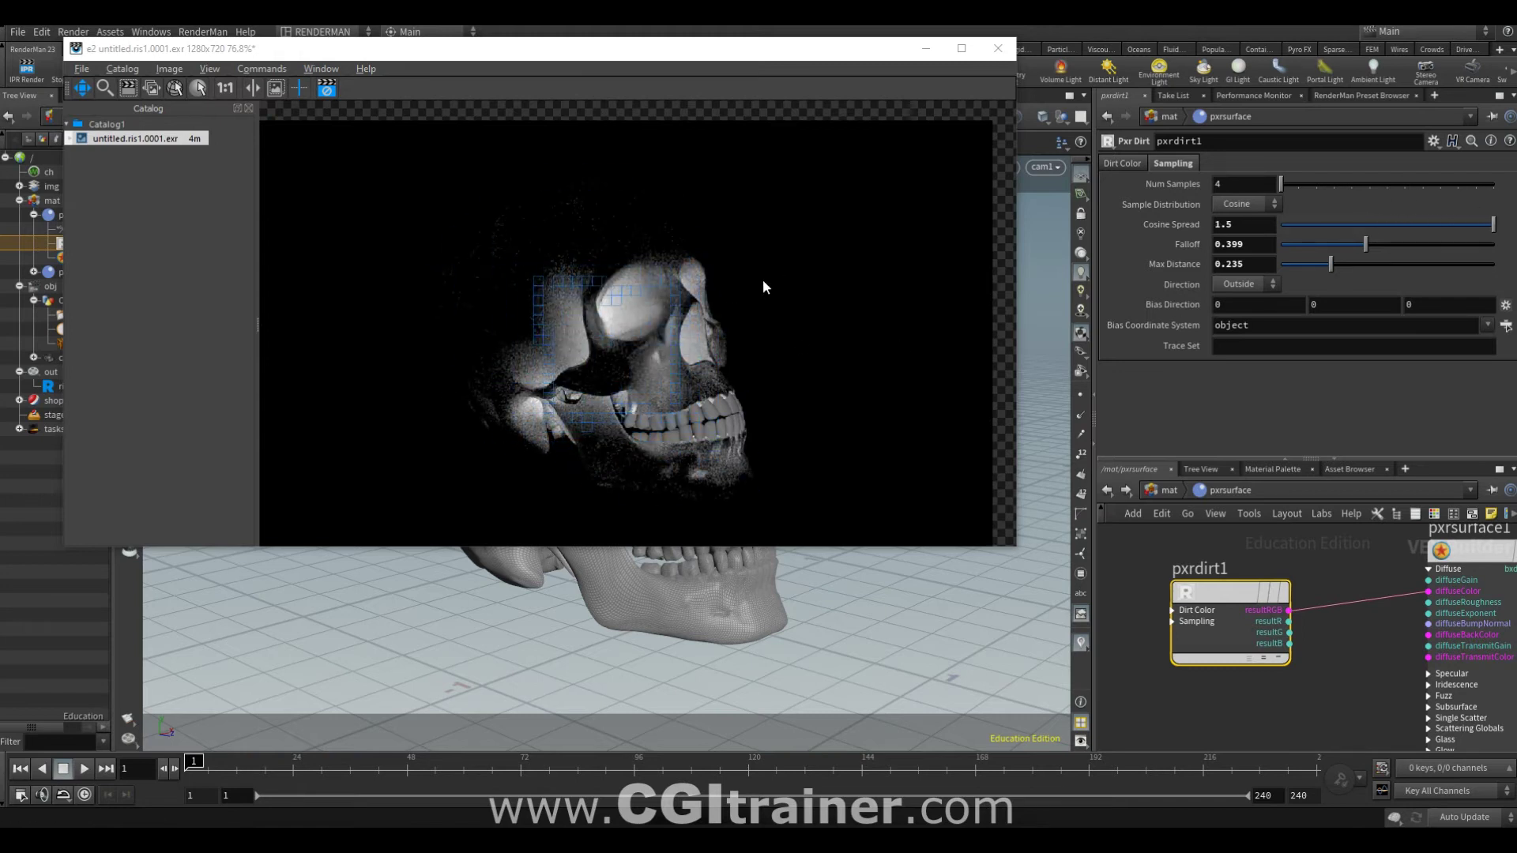
pyautogui.click(1239, 285)
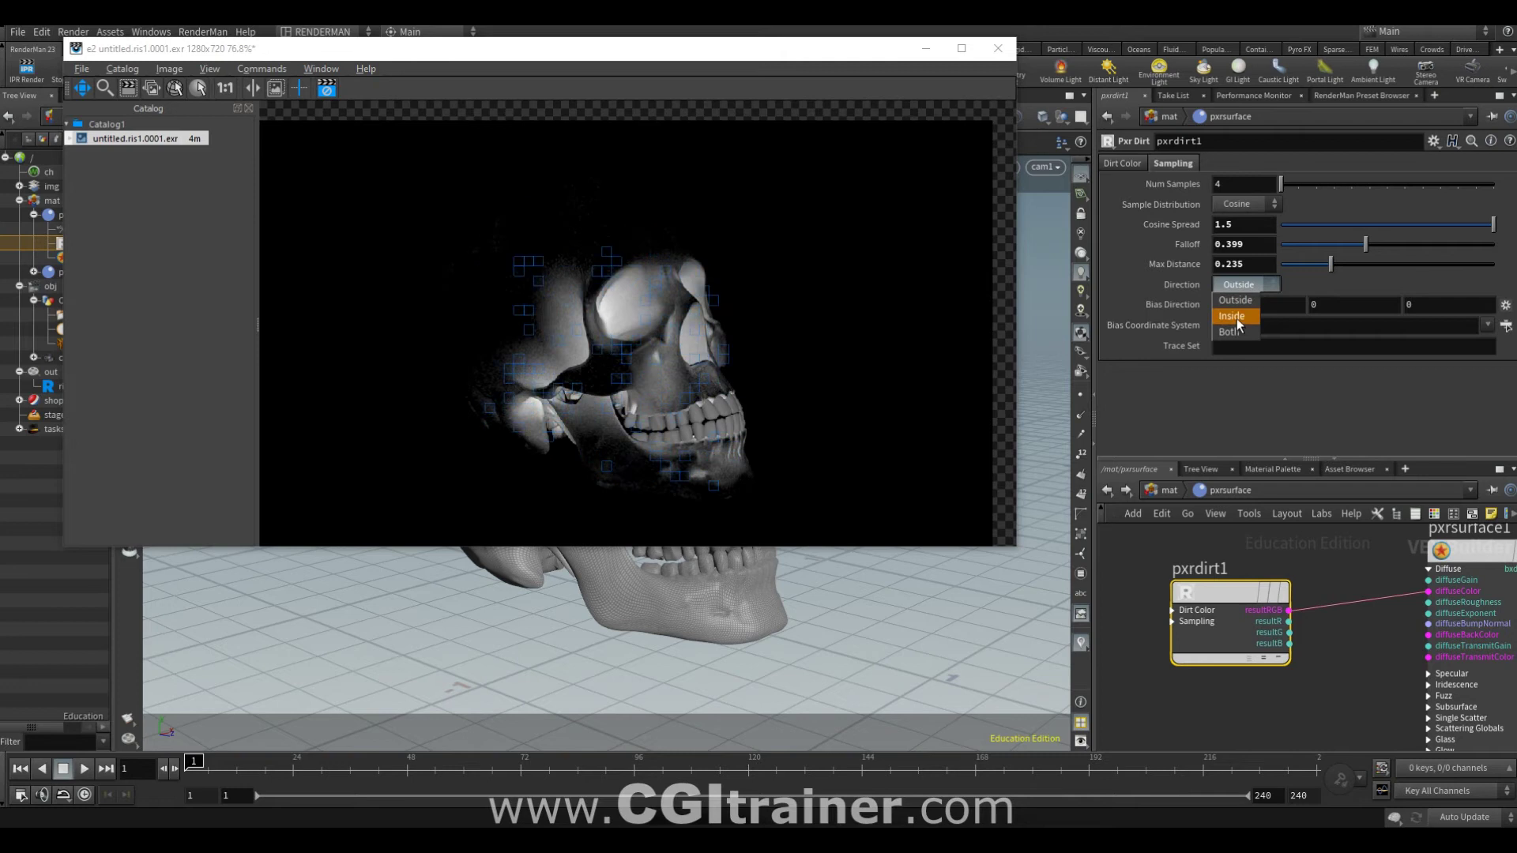
pyautogui.click(1233, 316)
pyautogui.click(1240, 285)
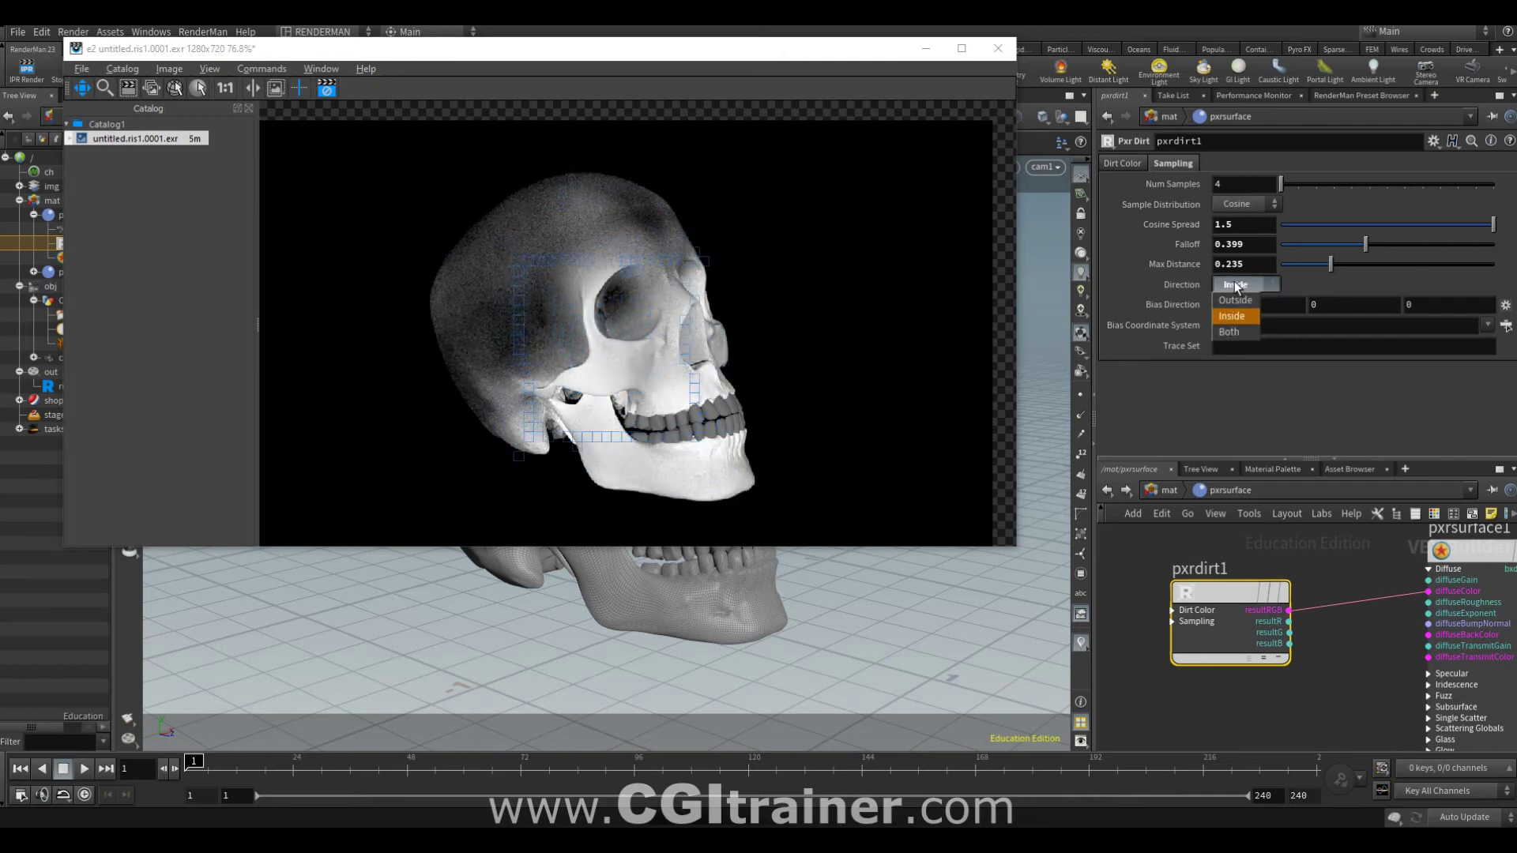
pyautogui.click(1229, 331)
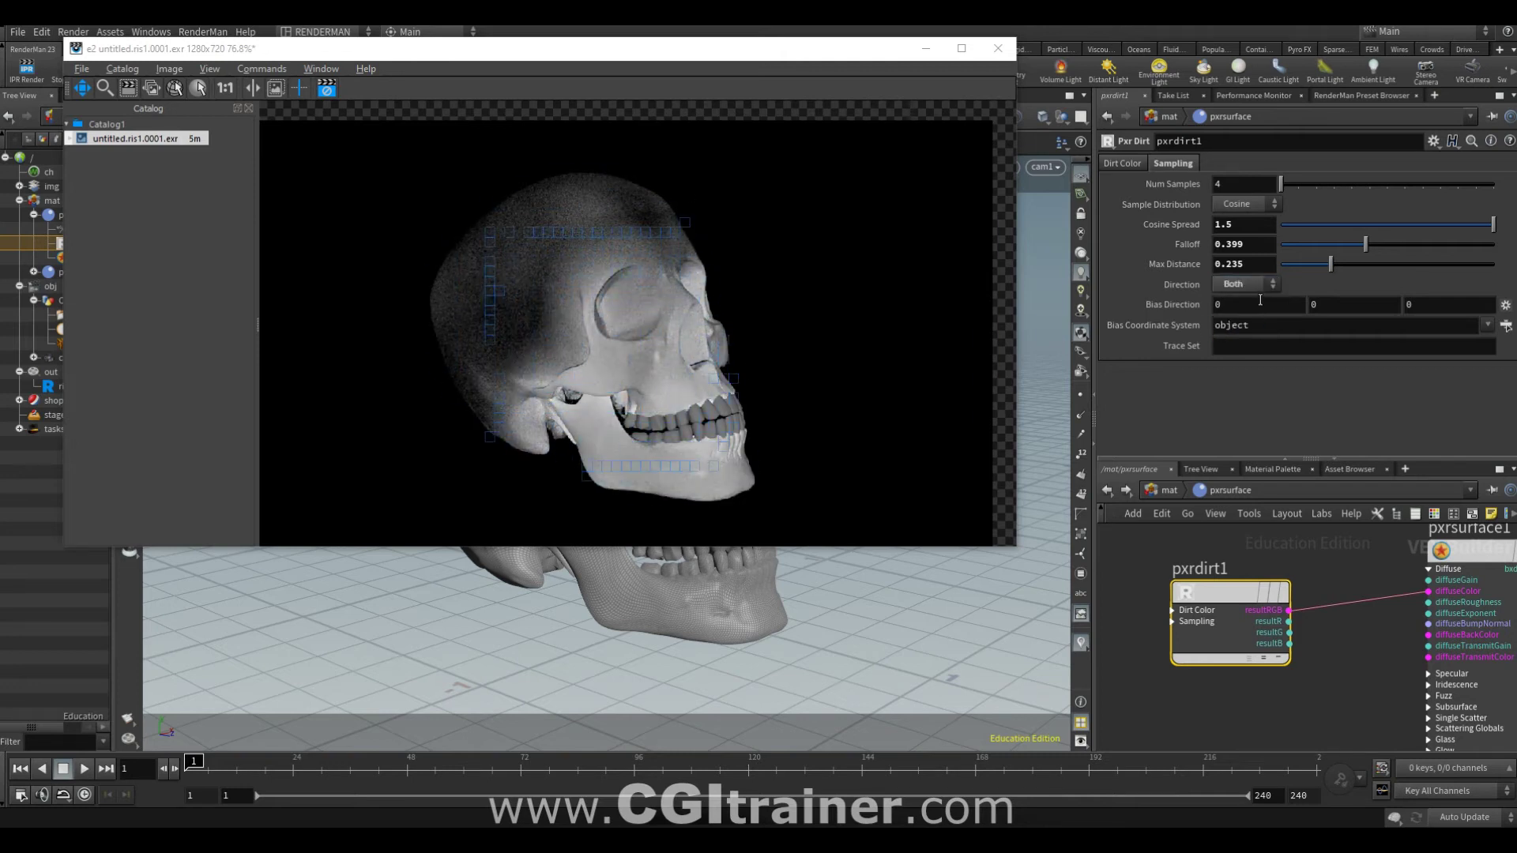
pyautogui.click(1239, 284)
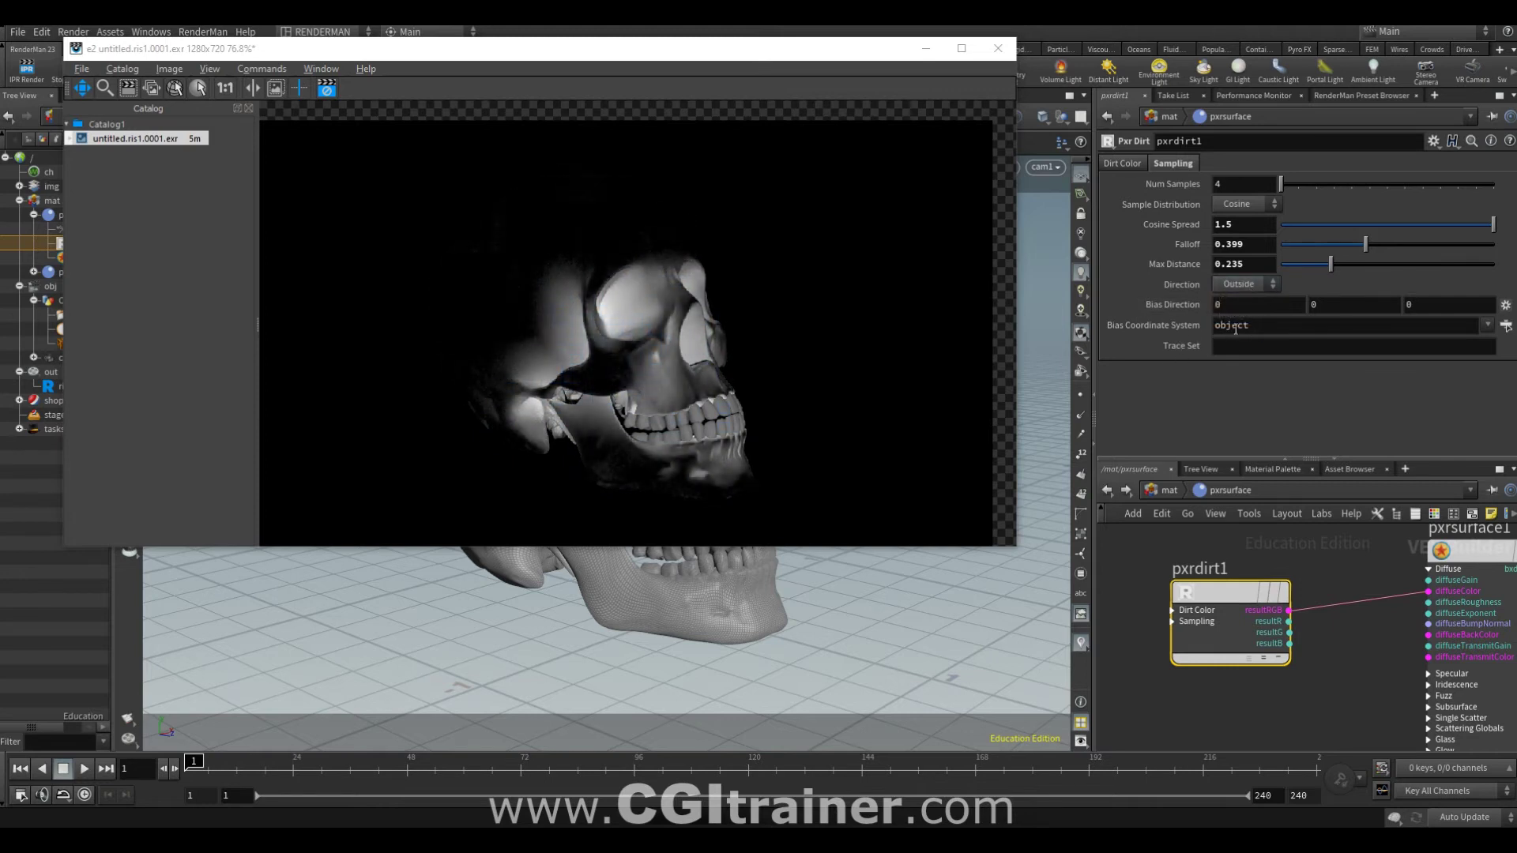
pyautogui.click(1488, 326)
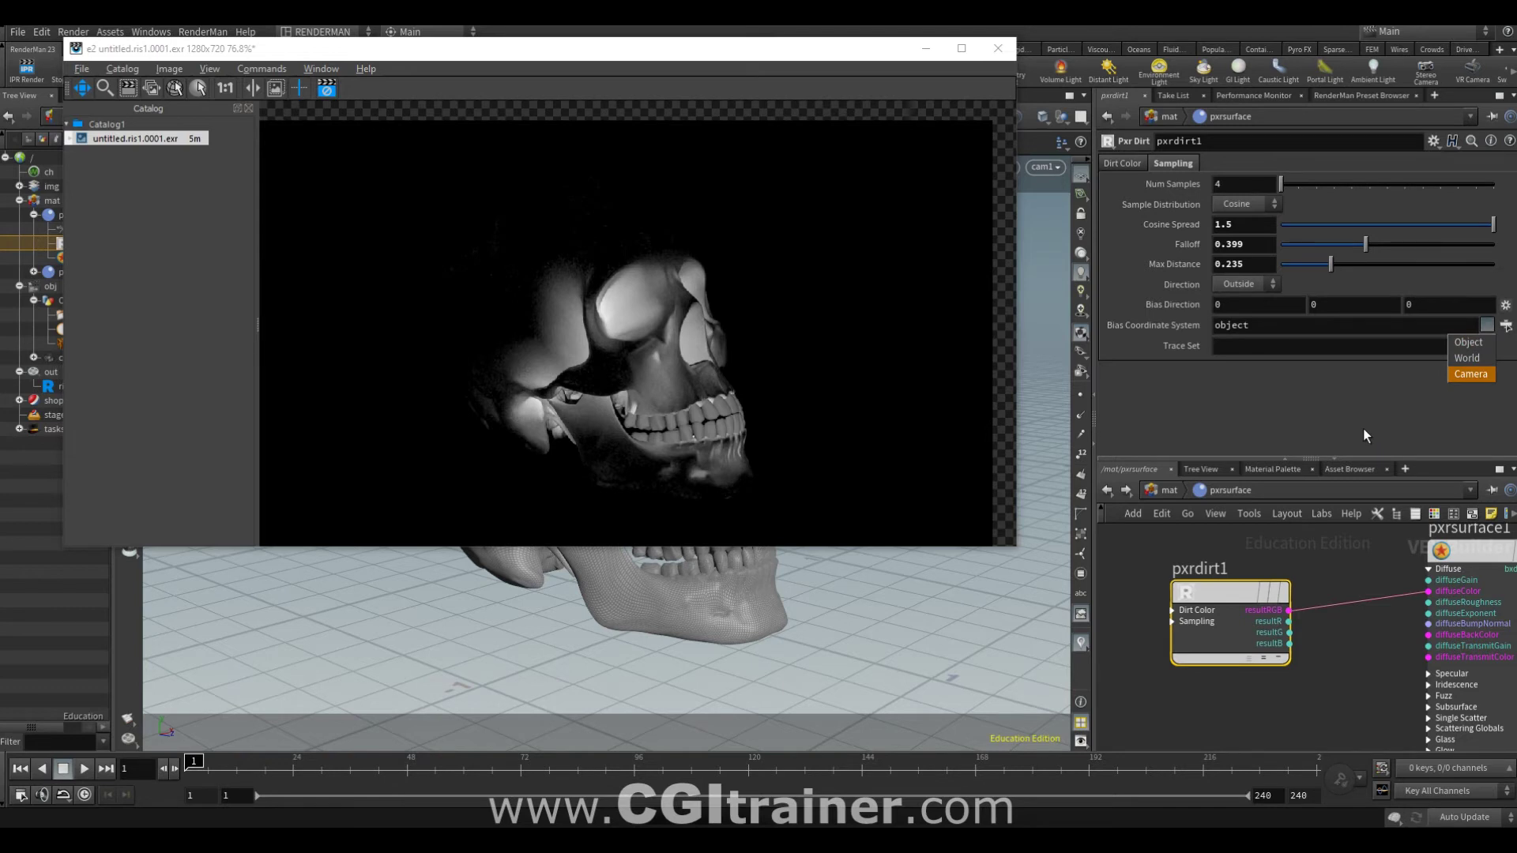
pyautogui.click(1229, 316)
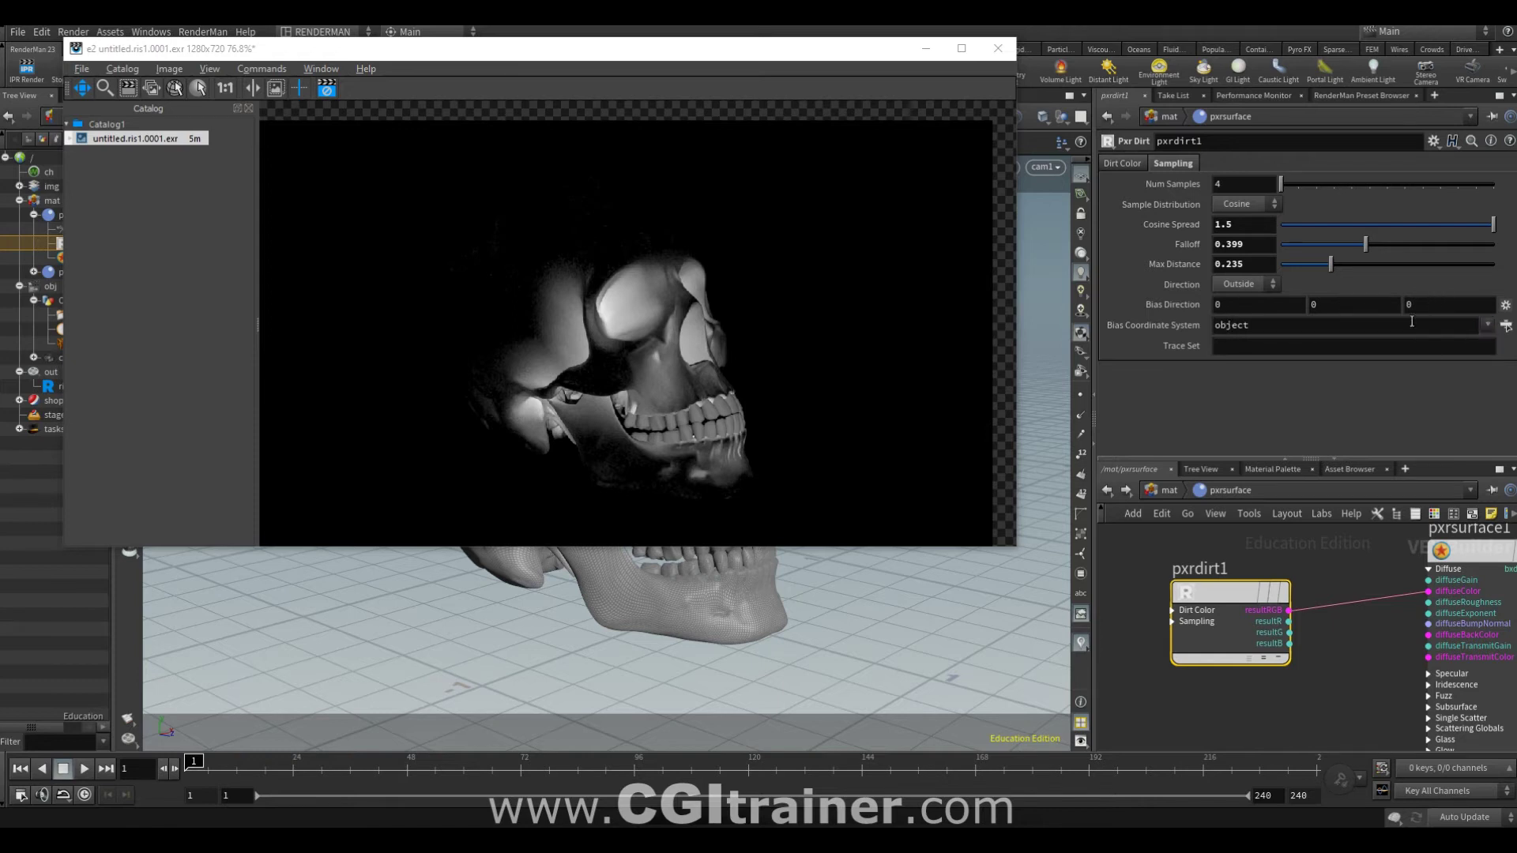
pyautogui.click(1488, 325)
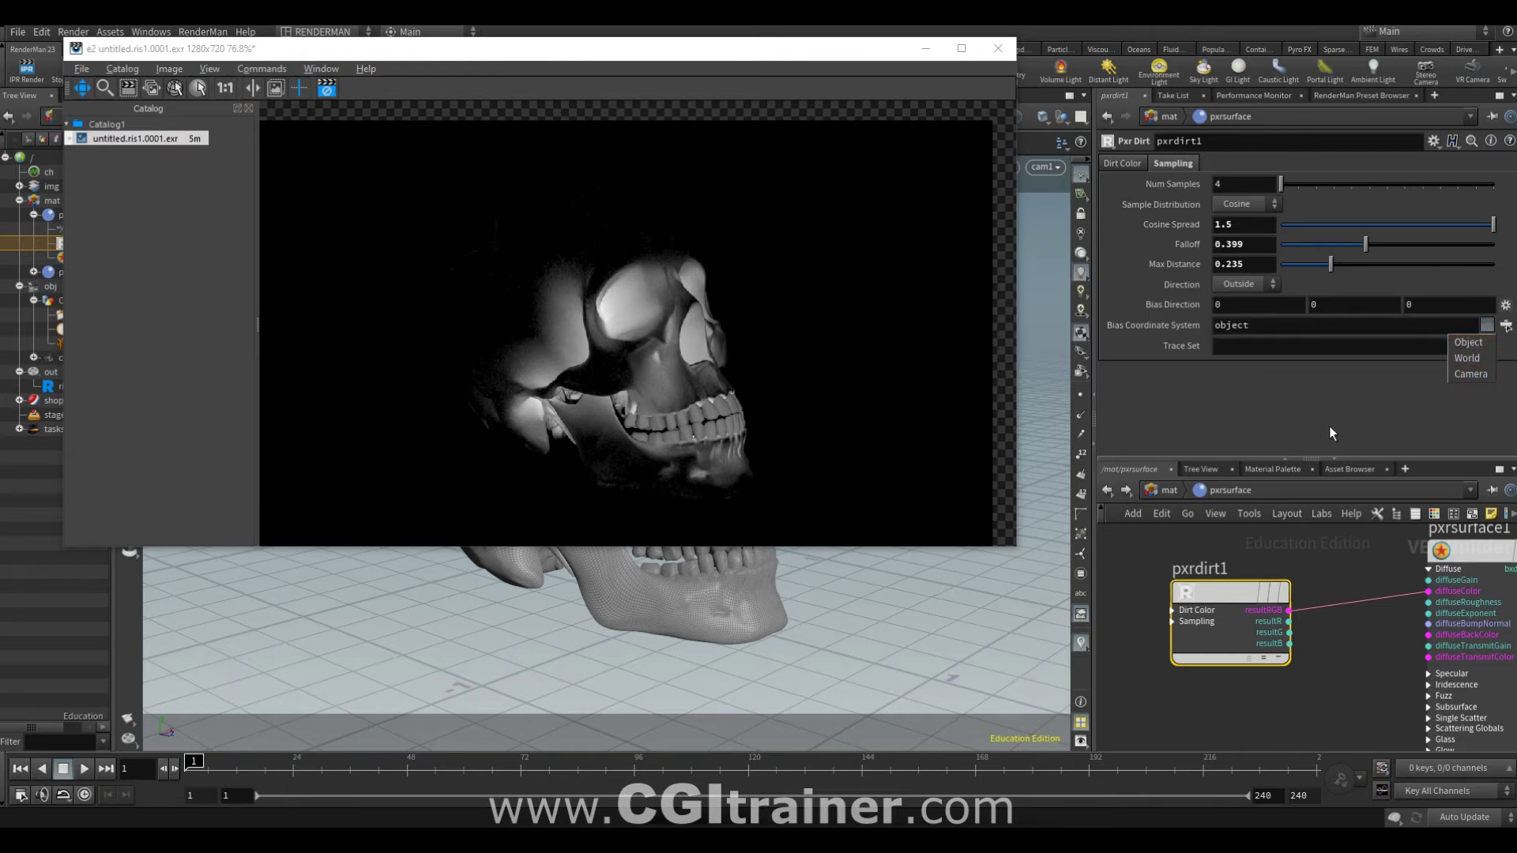
pyautogui.click(1309, 394)
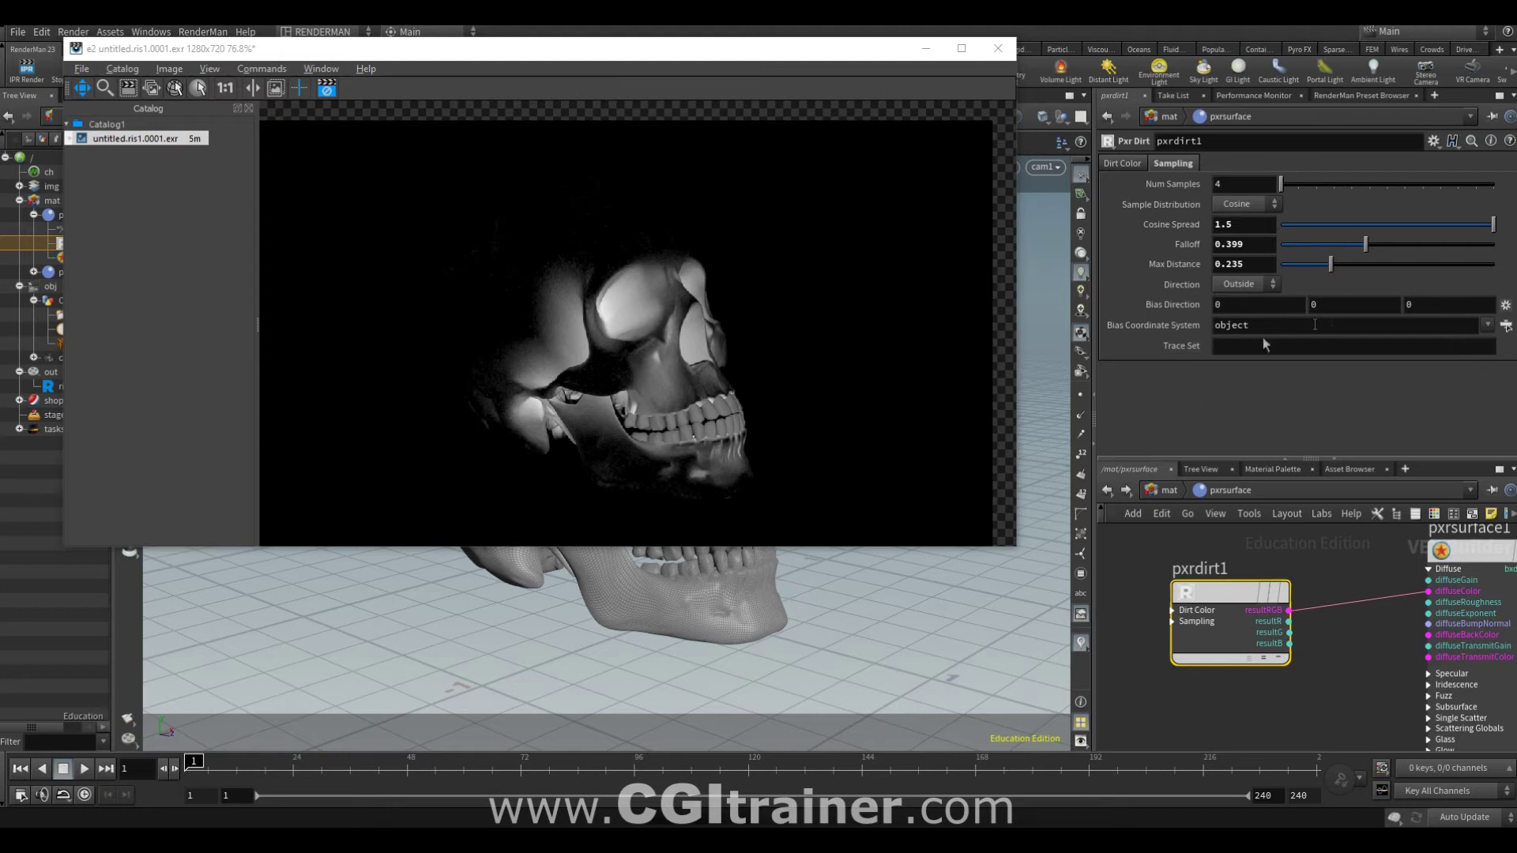
# - Experiment with the first Bias Direction value and a camera bias coordinate system
pyautogui.moveTo(1244, 307); pyautogui.dragTo(1363, 295, button='middle')
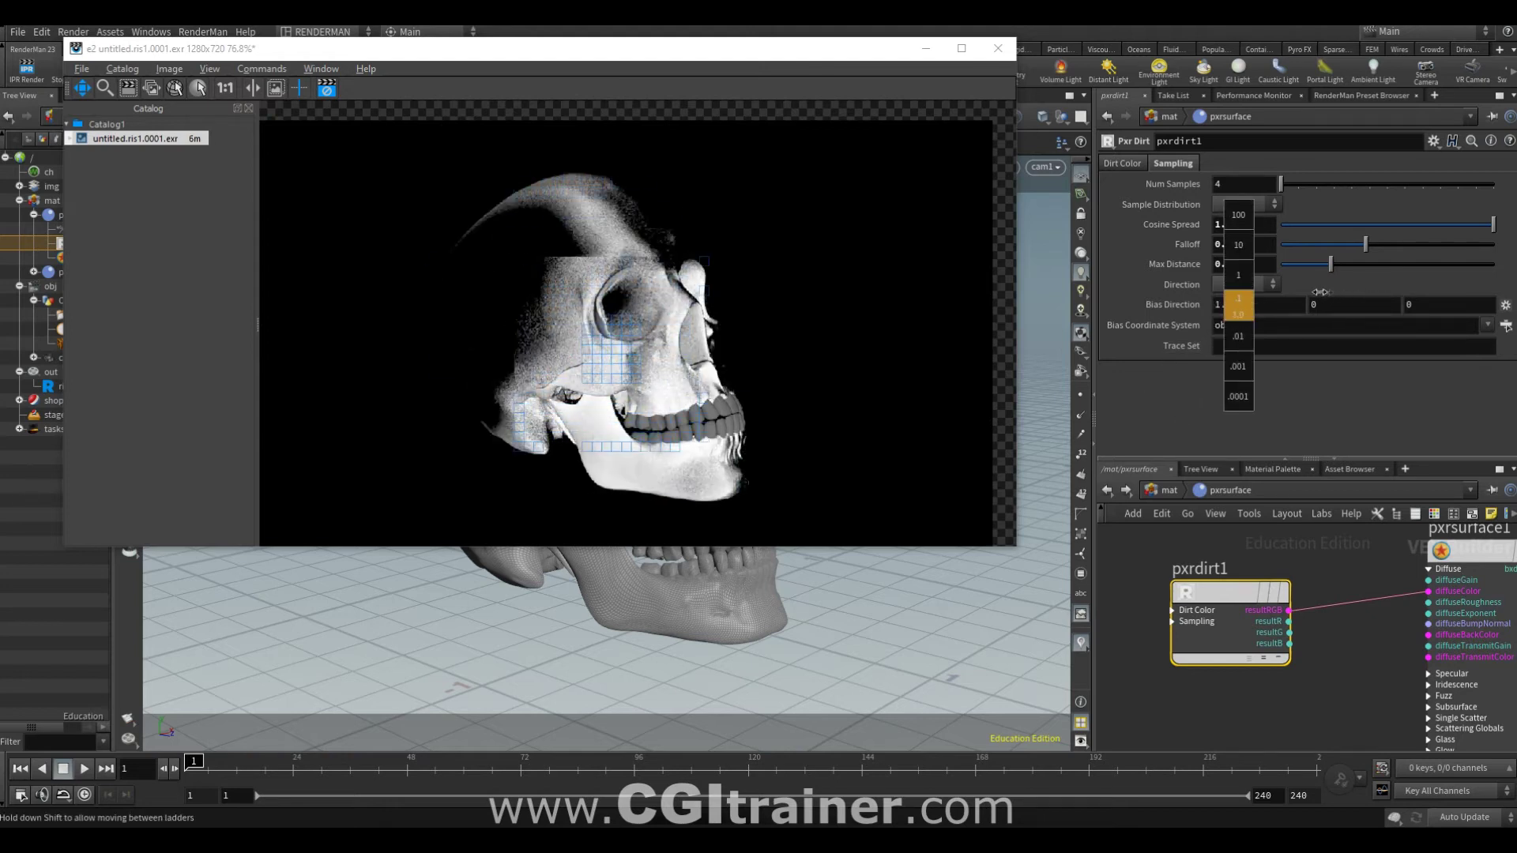
pyautogui.moveTo(1363, 295)
pyautogui.mouseDown(button='middle')
pyautogui.moveTo(1299, 291)
pyautogui.moveTo(1391, 292)
pyautogui.mouseUp(button='middle')
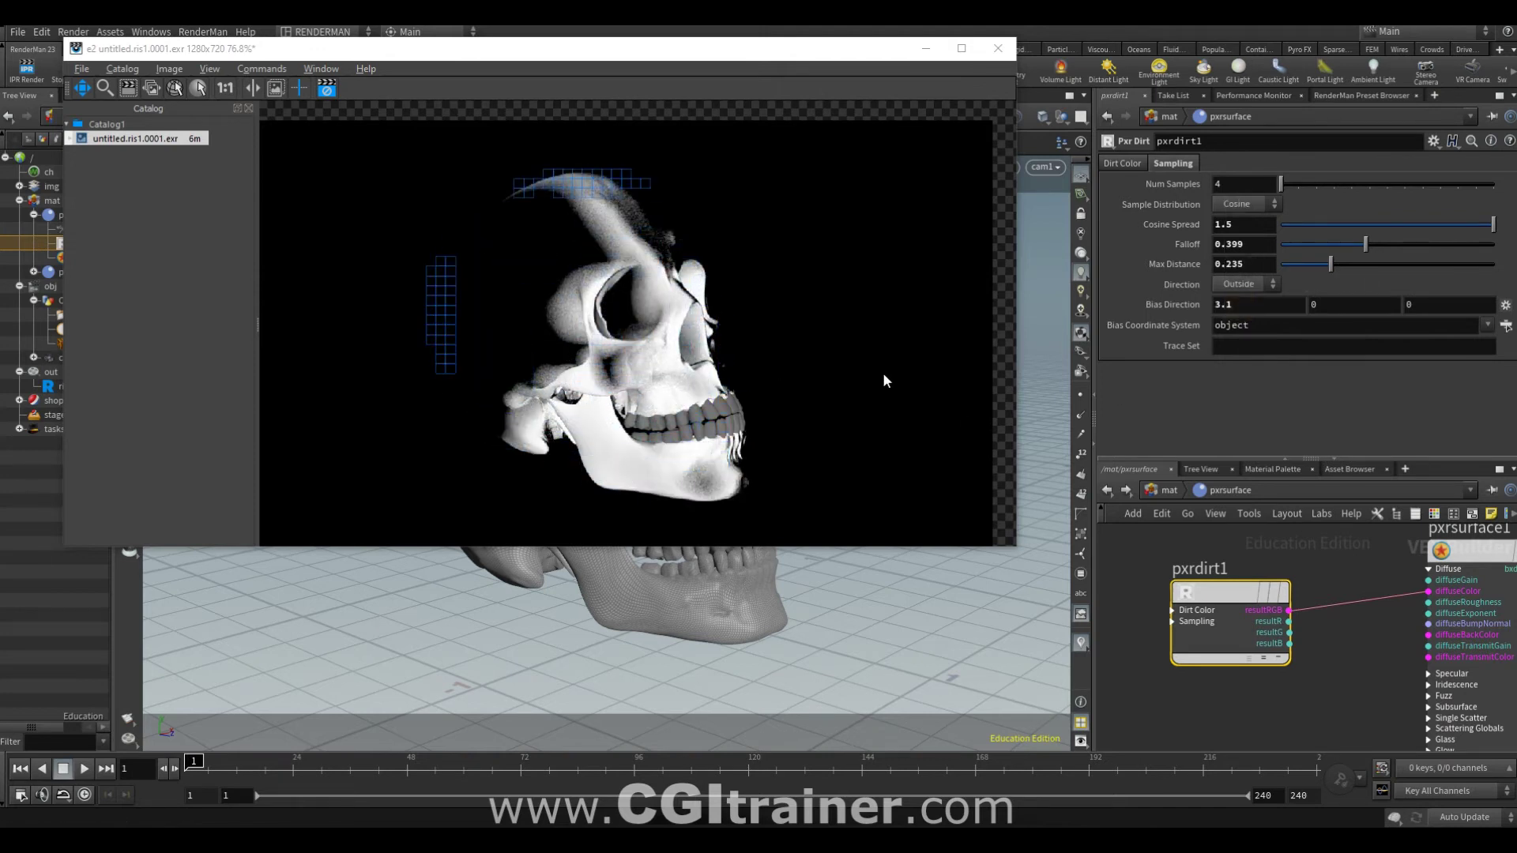
pyautogui.click(1487, 325)
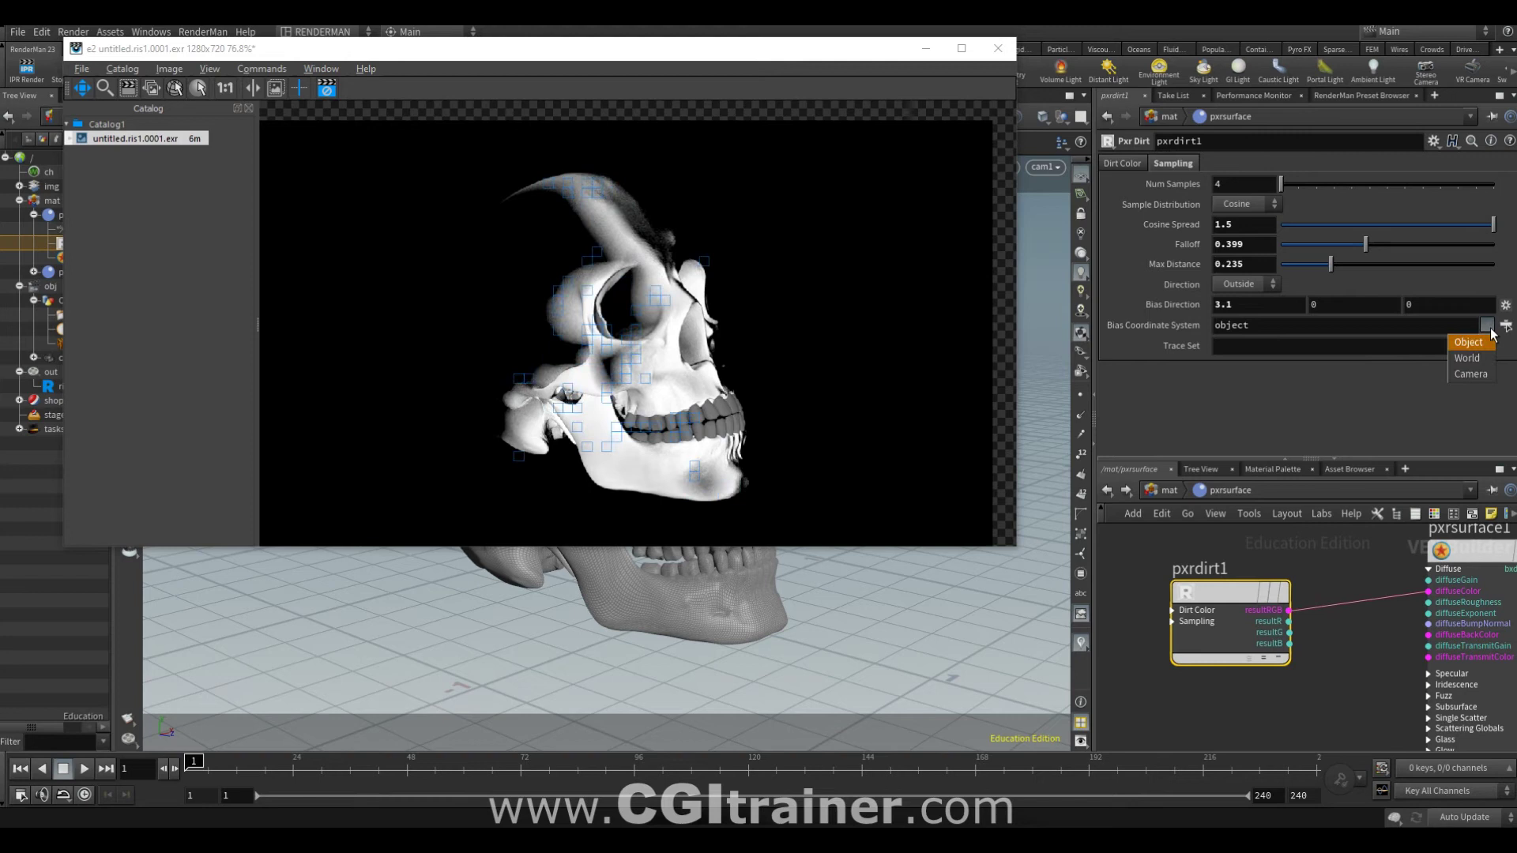
pyautogui.click(1492, 373)
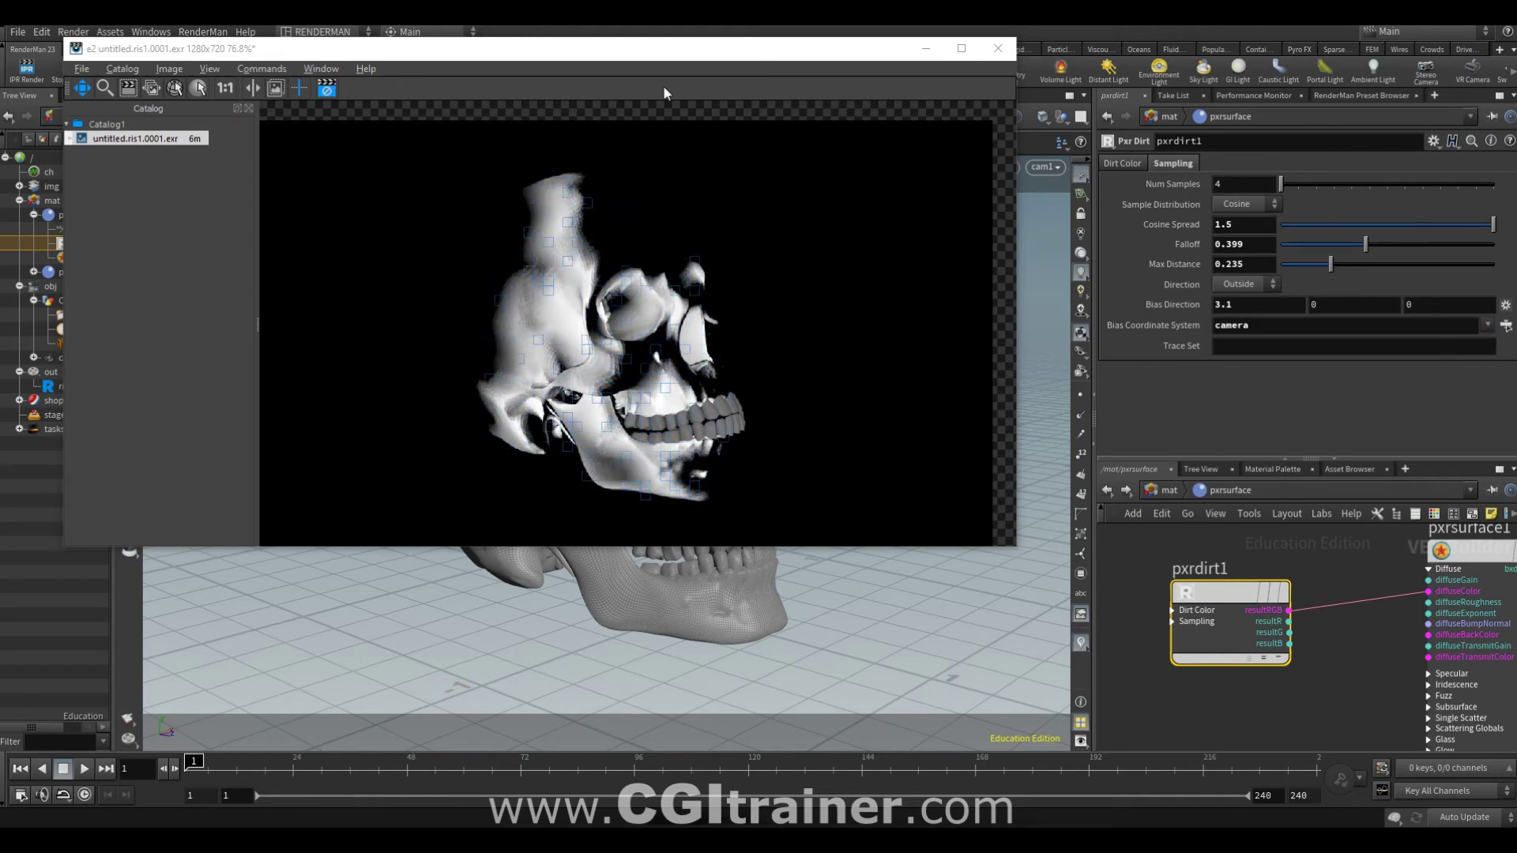
pyautogui.keyDown('ctrl'); pyautogui.middleClick(1133, 303); pyautogui.keyUp('ctrl')
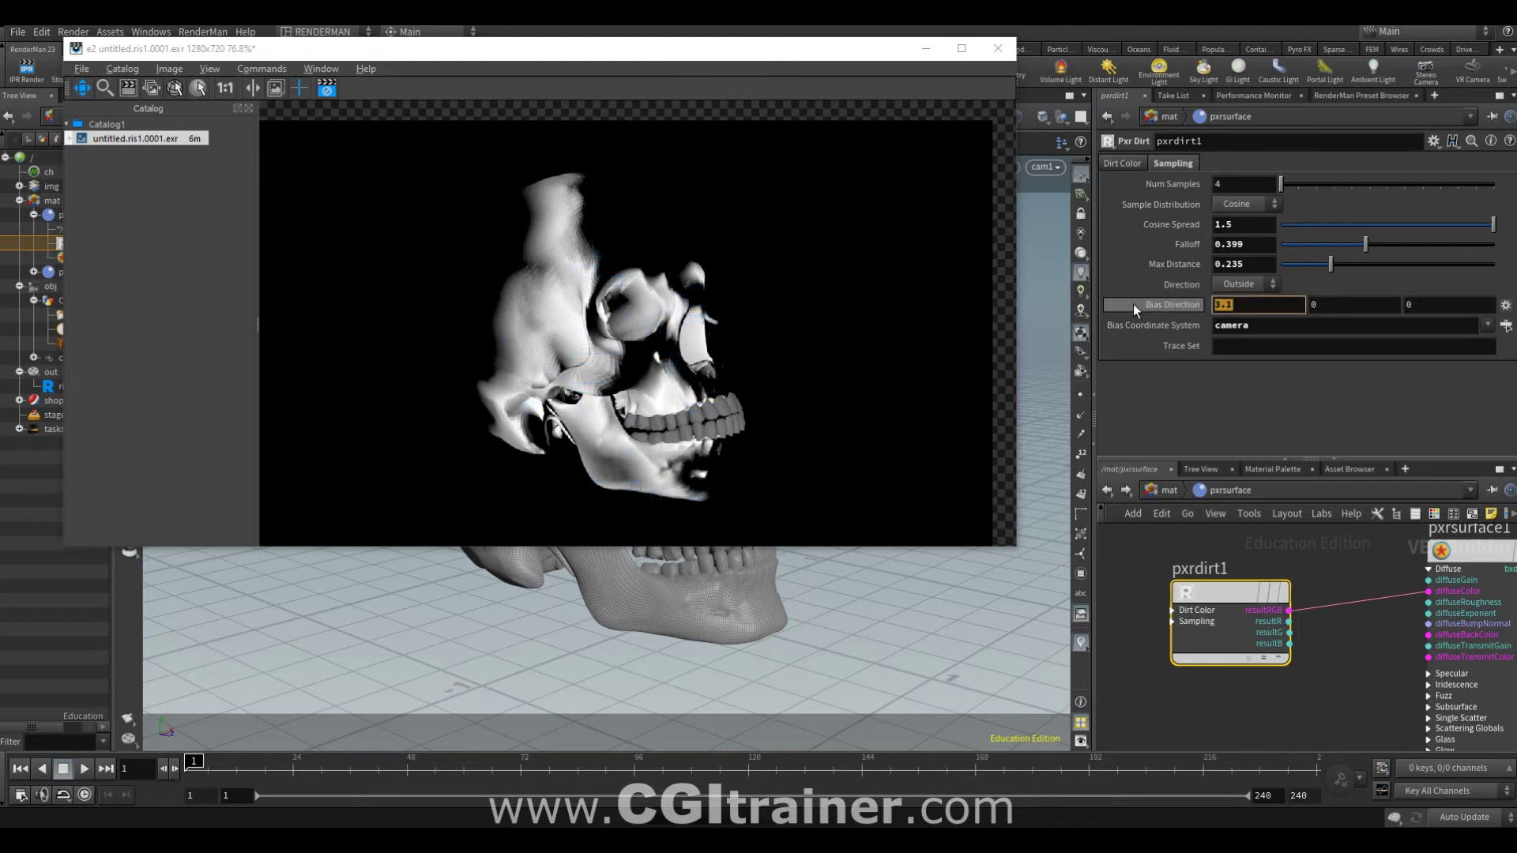
pyautogui.write('01')
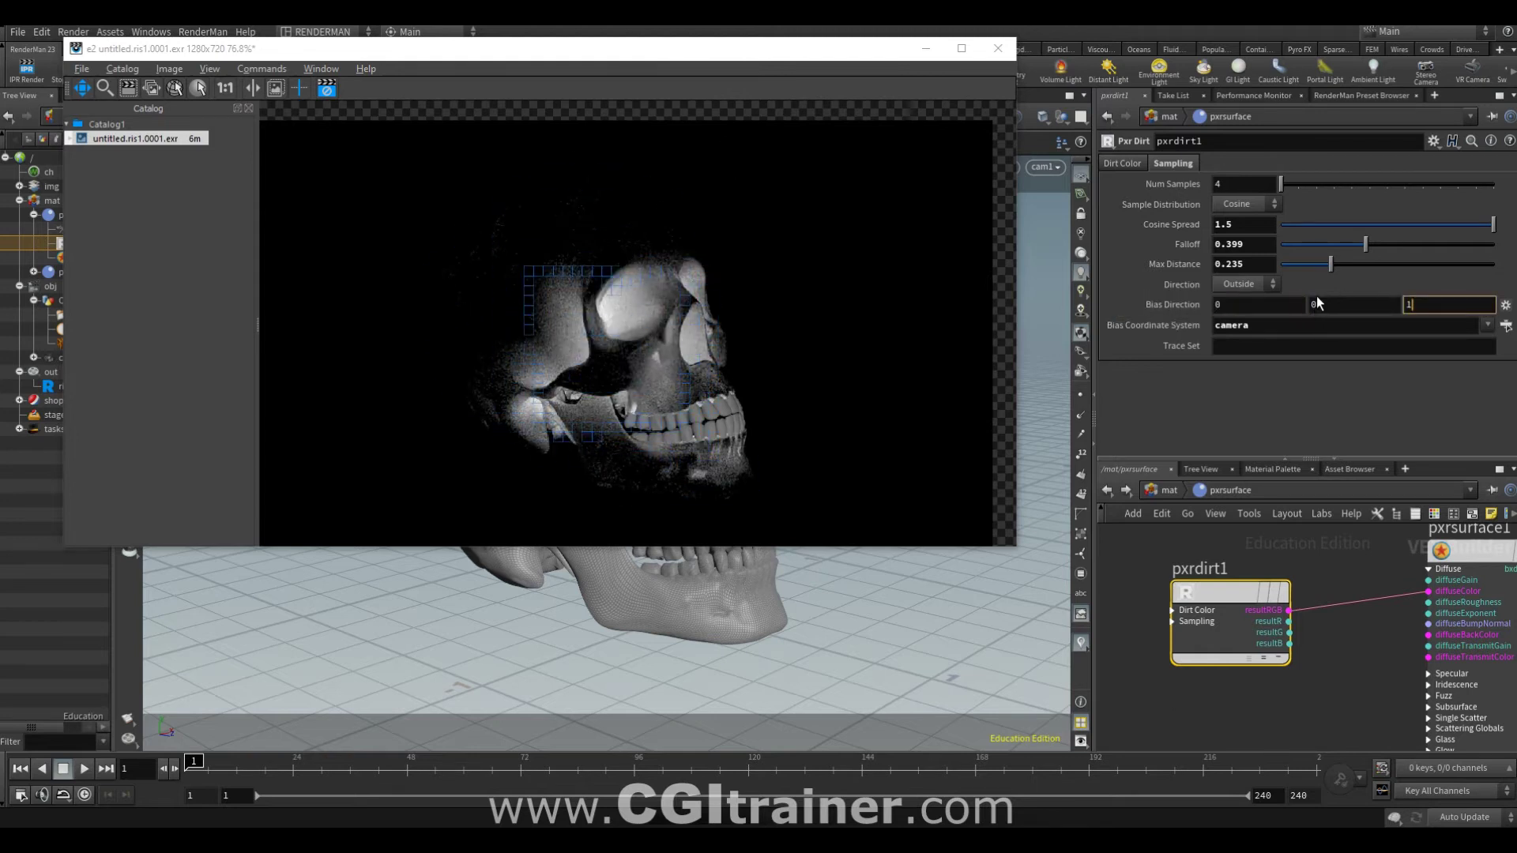
pyautogui.press('Return')
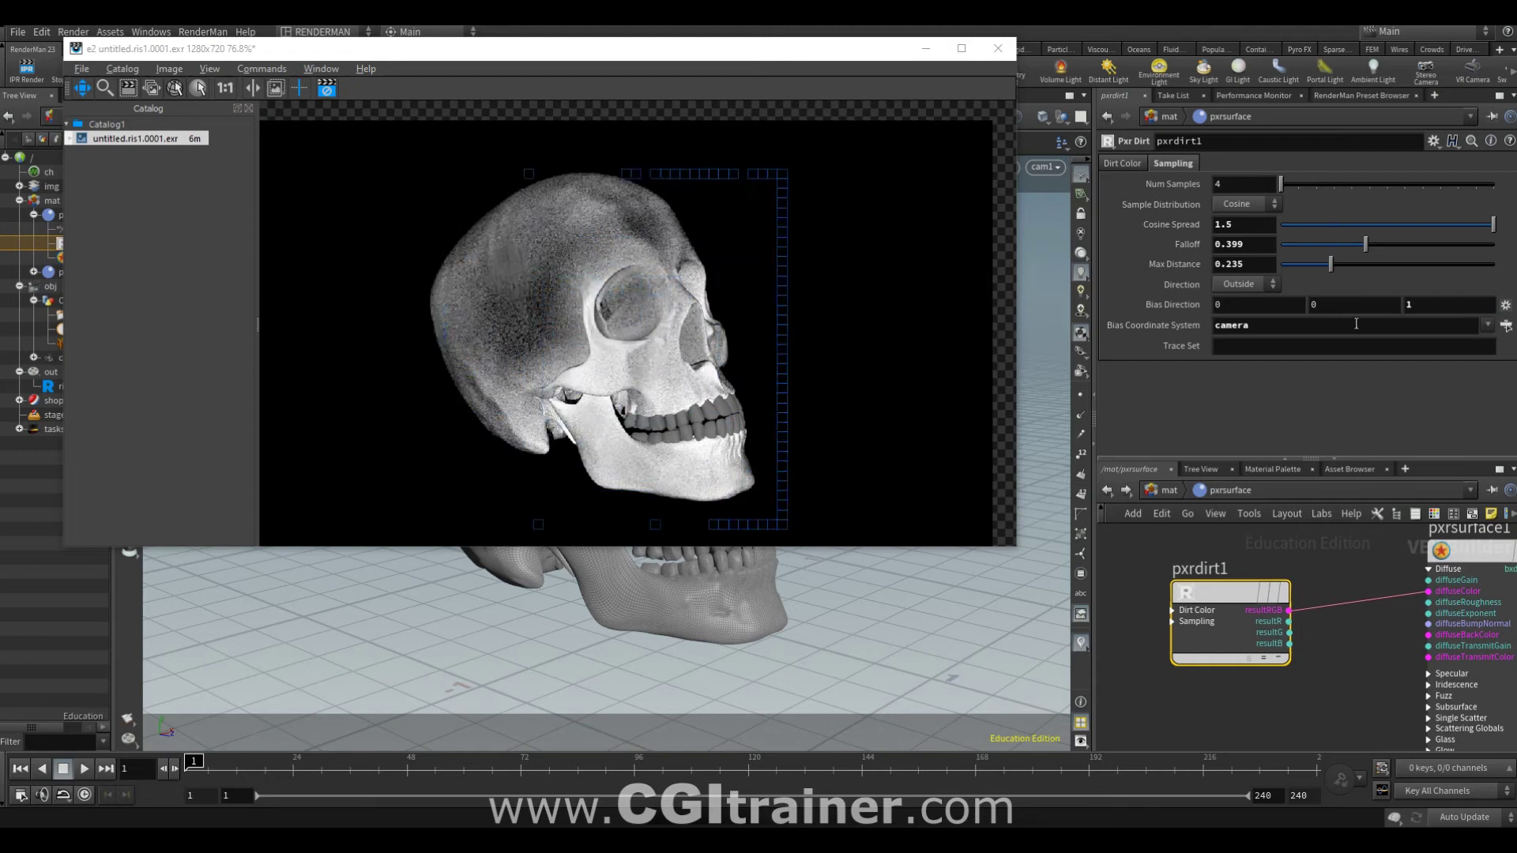
# - Reduce the dirt Max Distance to 0.101 and set Bias Direction Z to 0
pyautogui.moveTo(1331, 264); pyautogui.dragTo(1302, 263)
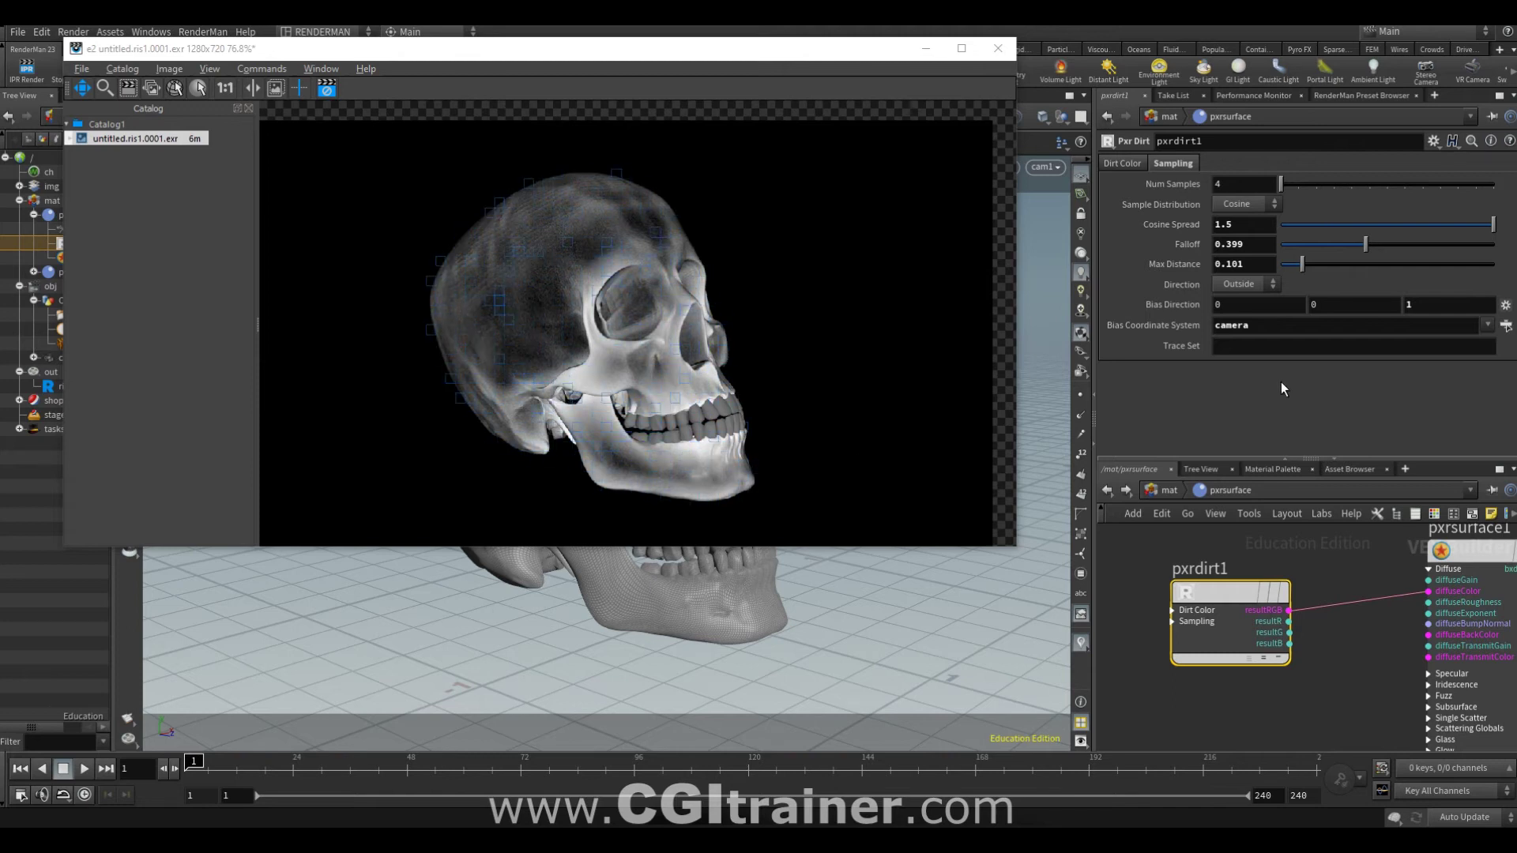
pyautogui.moveTo(1423, 301)
pyautogui.mouseDown(button='middle')
pyautogui.moveTo(1420, 323)
pyautogui.moveTo(1327, 305)
pyautogui.mouseUp(button='middle')
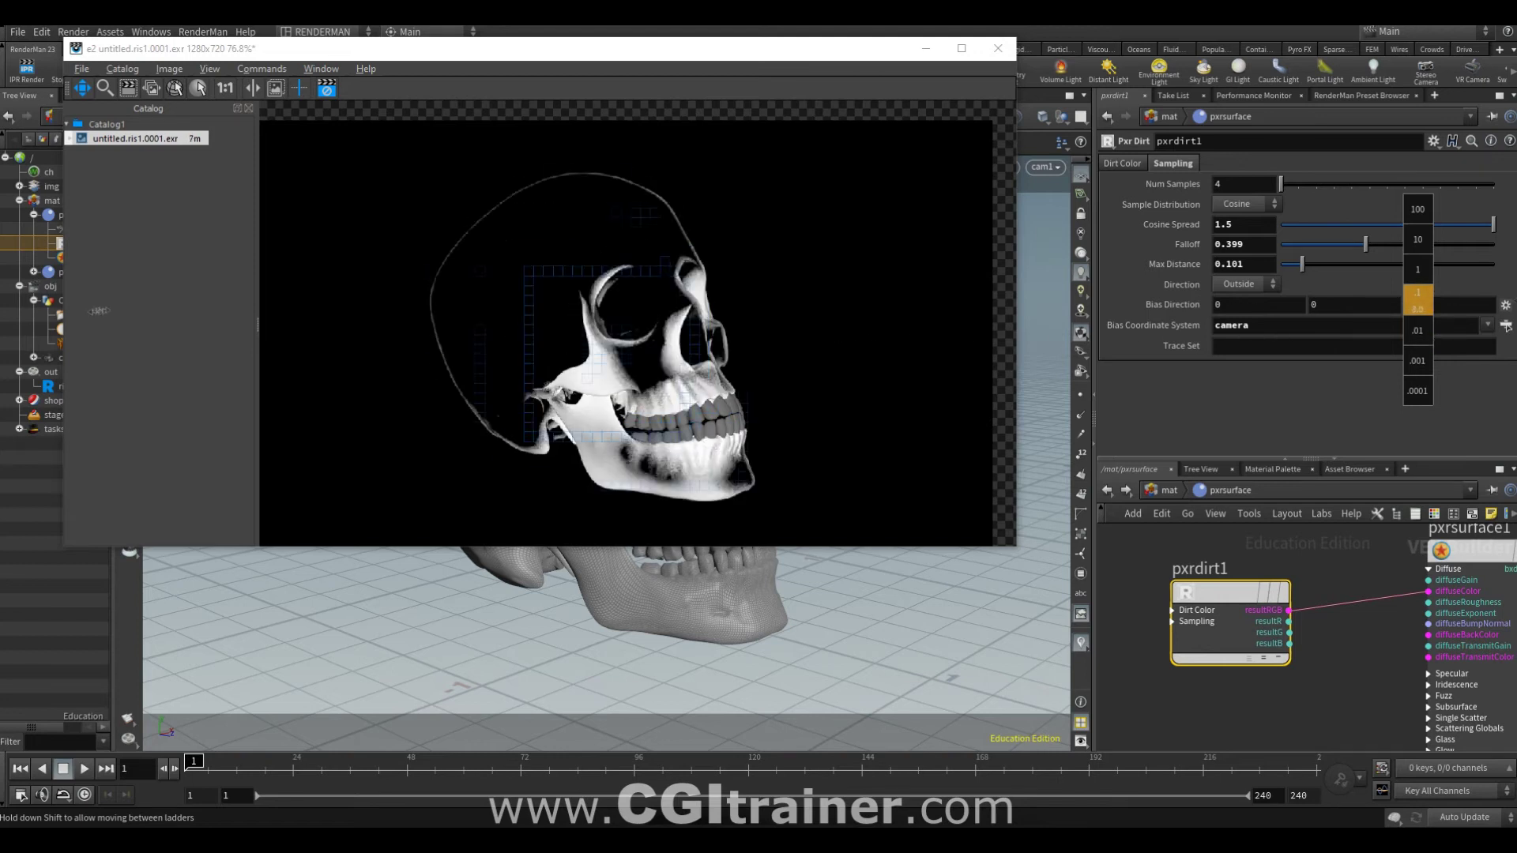
pyautogui.moveTo(1330, 305); pyautogui.dragTo(1304, 305, button='middle')
pyautogui.click(1448, 303)
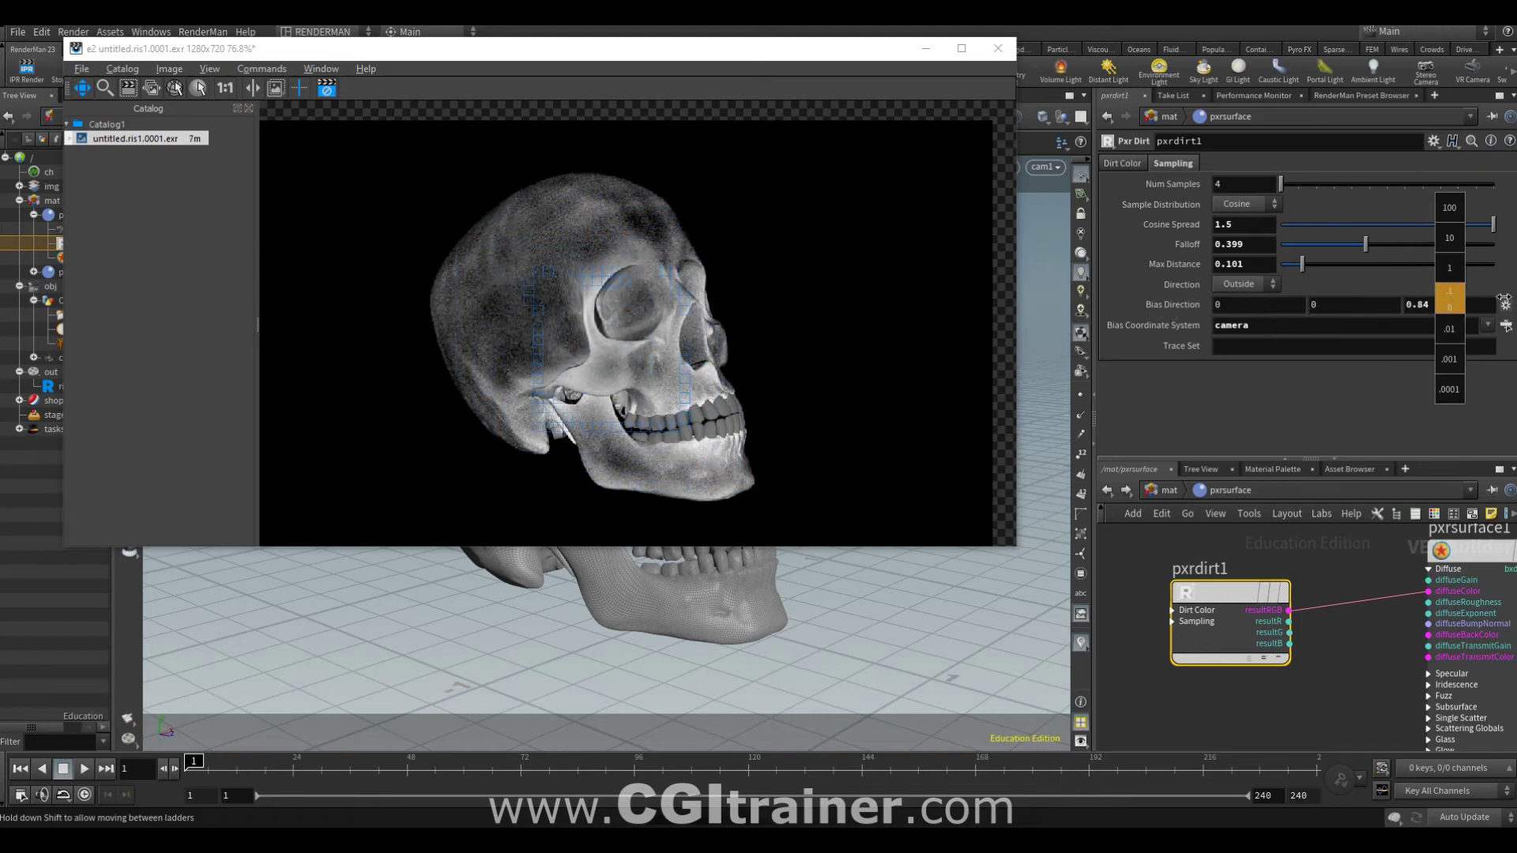
pyautogui.write('0')
pyautogui.press('Return')
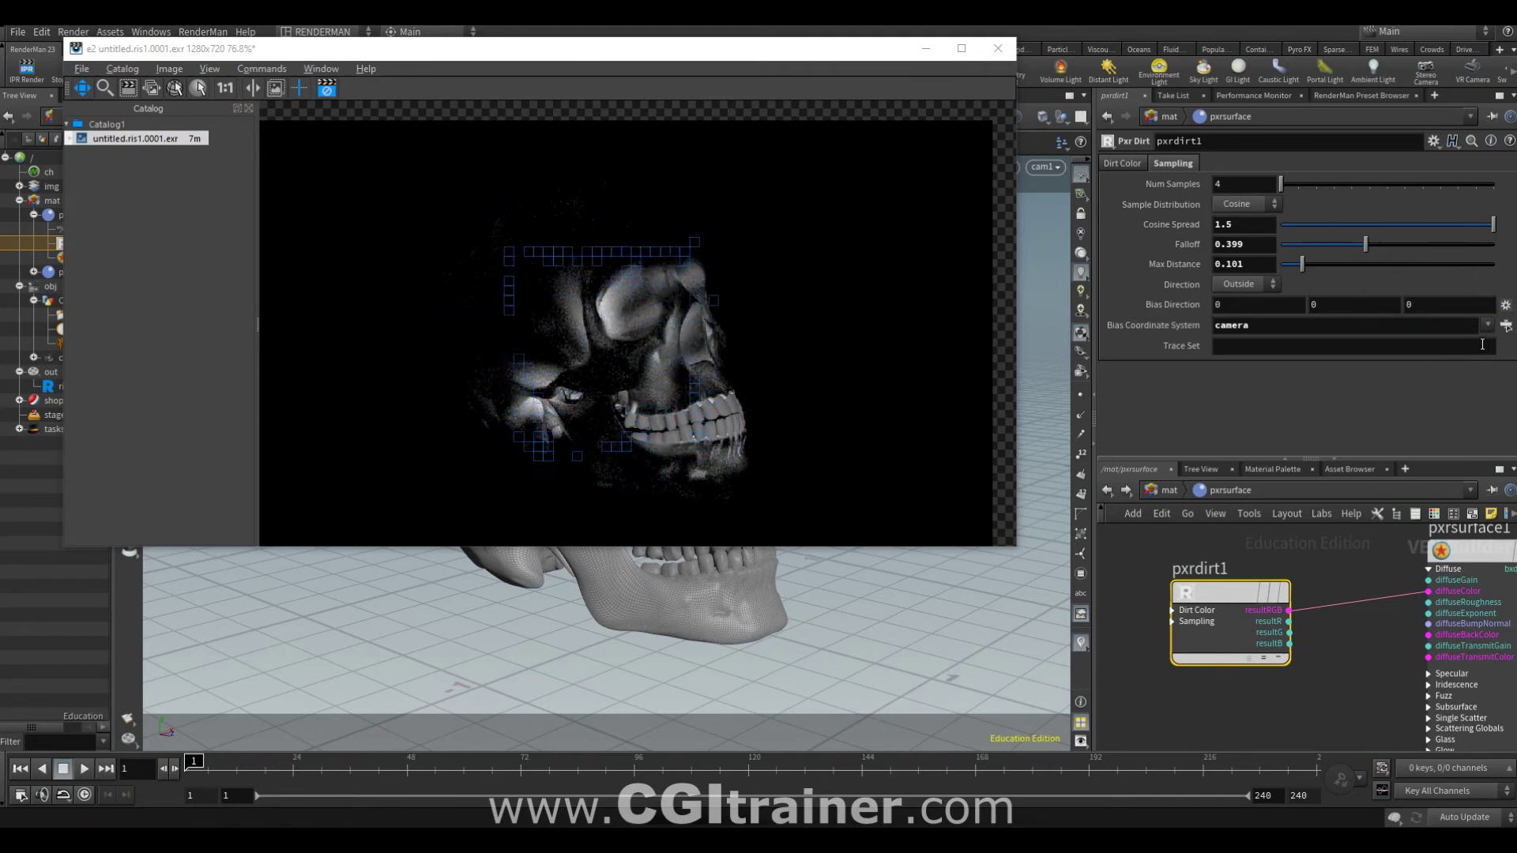
# - Switch the Bias Coordinate System to world and set Bias Direction Y to -0.7
pyautogui.click(1487, 325)
pyautogui.click(1475, 358)
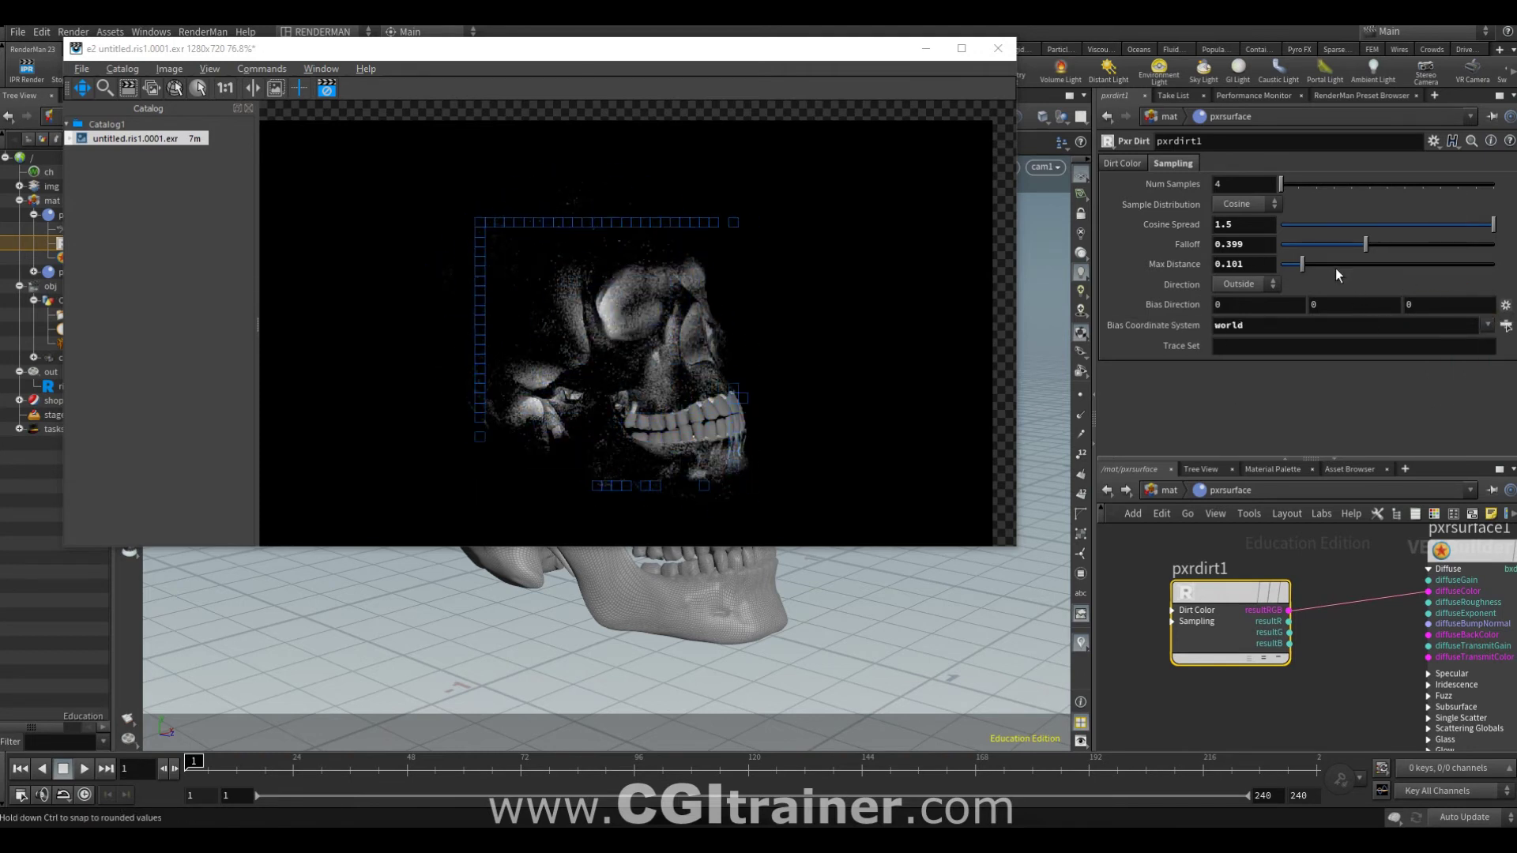
pyautogui.moveTo(1333, 304)
pyautogui.mouseDown(button='middle')
pyautogui.moveTo(1412, 305)
pyautogui.moveTo(1243, 276)
pyautogui.moveTo(1280, 265)
pyautogui.mouseUp(button='middle')
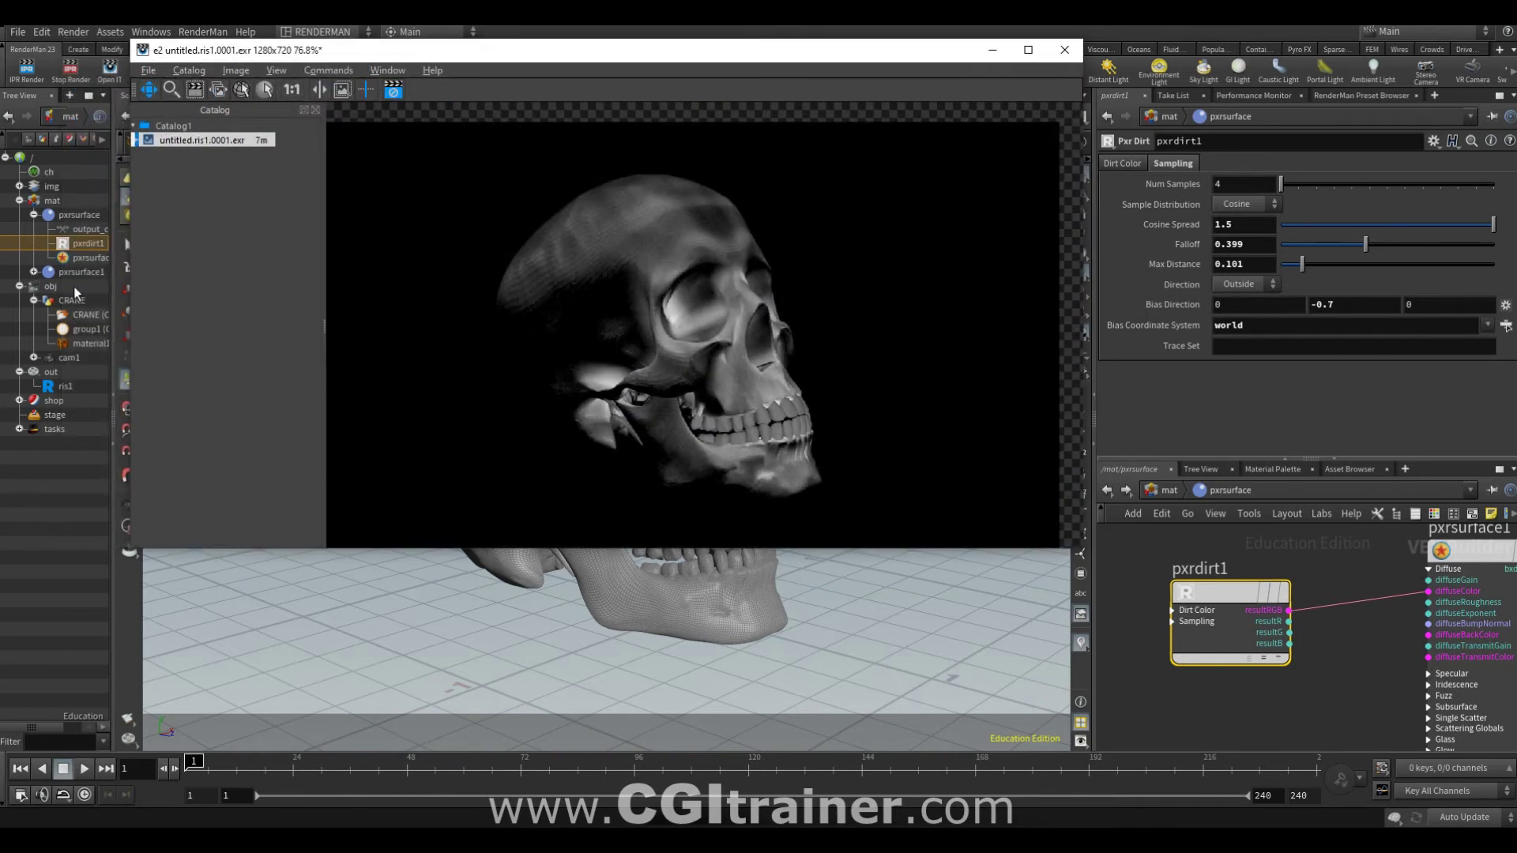
pyautogui.click(73, 301)
pyautogui.click(201, 32)
pyautogui.click(253, 244)
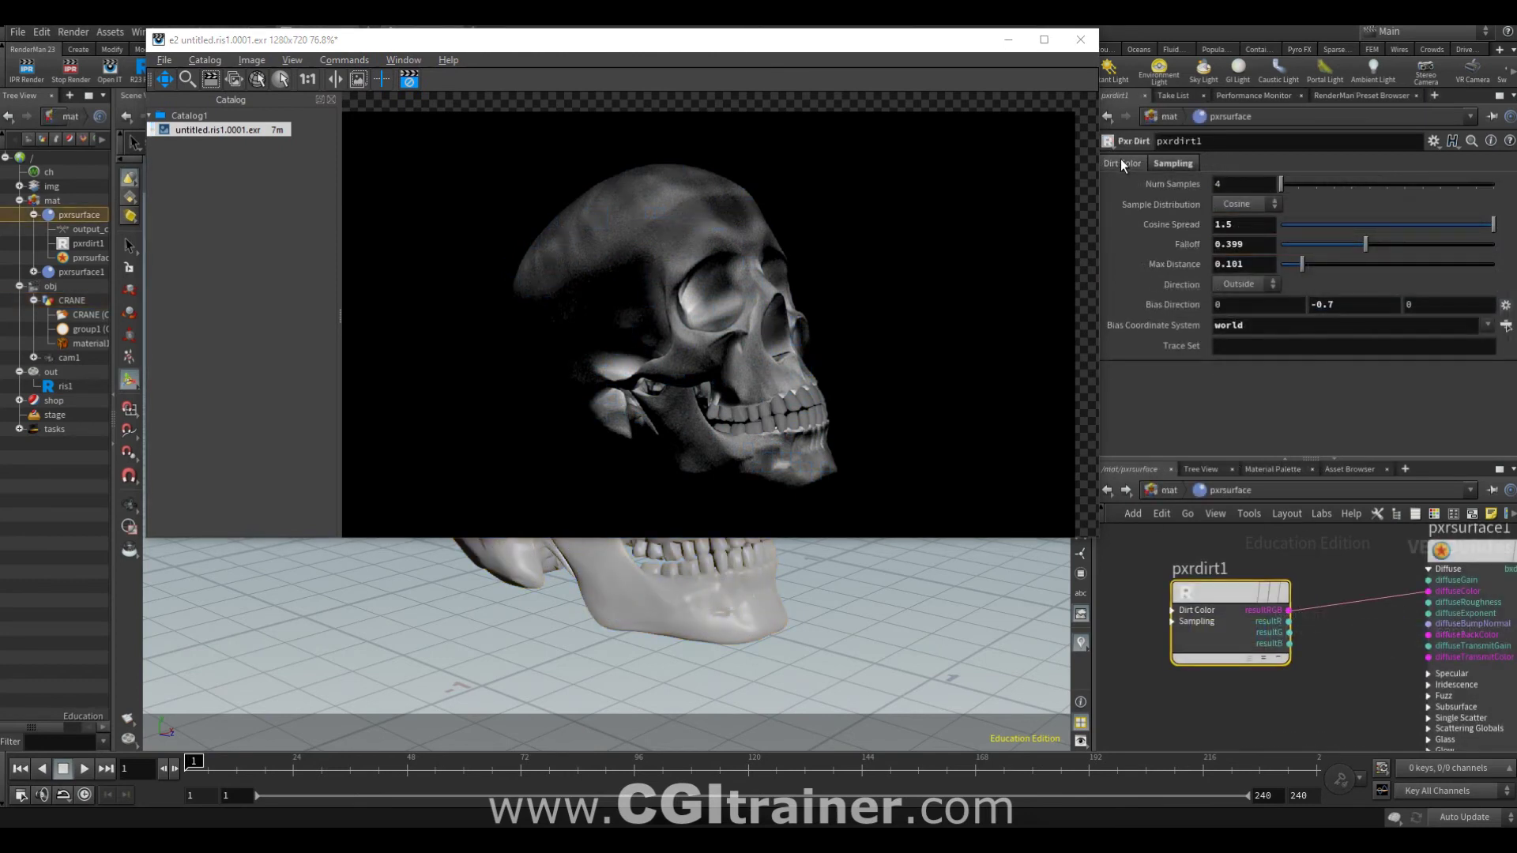
# - Set pxrdirt1's Occluded color to orange and Unoccluded color to dark brown
pyautogui.click(1121, 164)
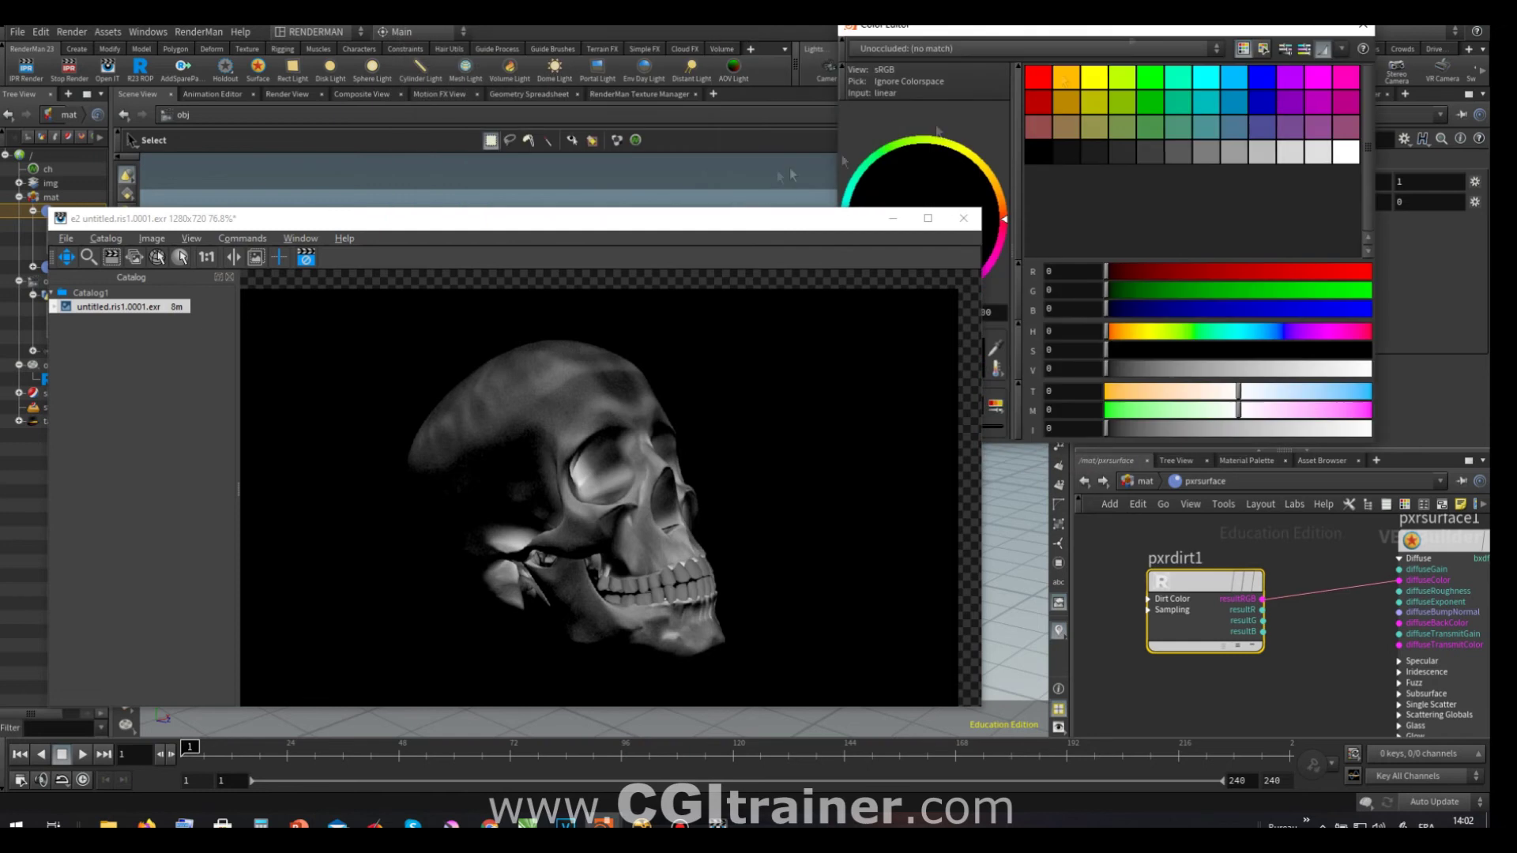
pyautogui.moveTo(736, 218)
pyautogui.mouseDown()
pyautogui.moveTo(866, 44)
pyautogui.moveTo(983, 98)
pyautogui.mouseUp()
pyautogui.moveTo(866, 44)
pyautogui.mouseDown()
pyautogui.moveTo(528, 65)
pyautogui.moveTo(435, 37)
pyautogui.mouseUp()
pyautogui.moveTo(972, 102); pyautogui.dragTo(775, 52)
pyautogui.click(885, 131)
pyautogui.moveTo(931, 397); pyautogui.dragTo(956, 378)
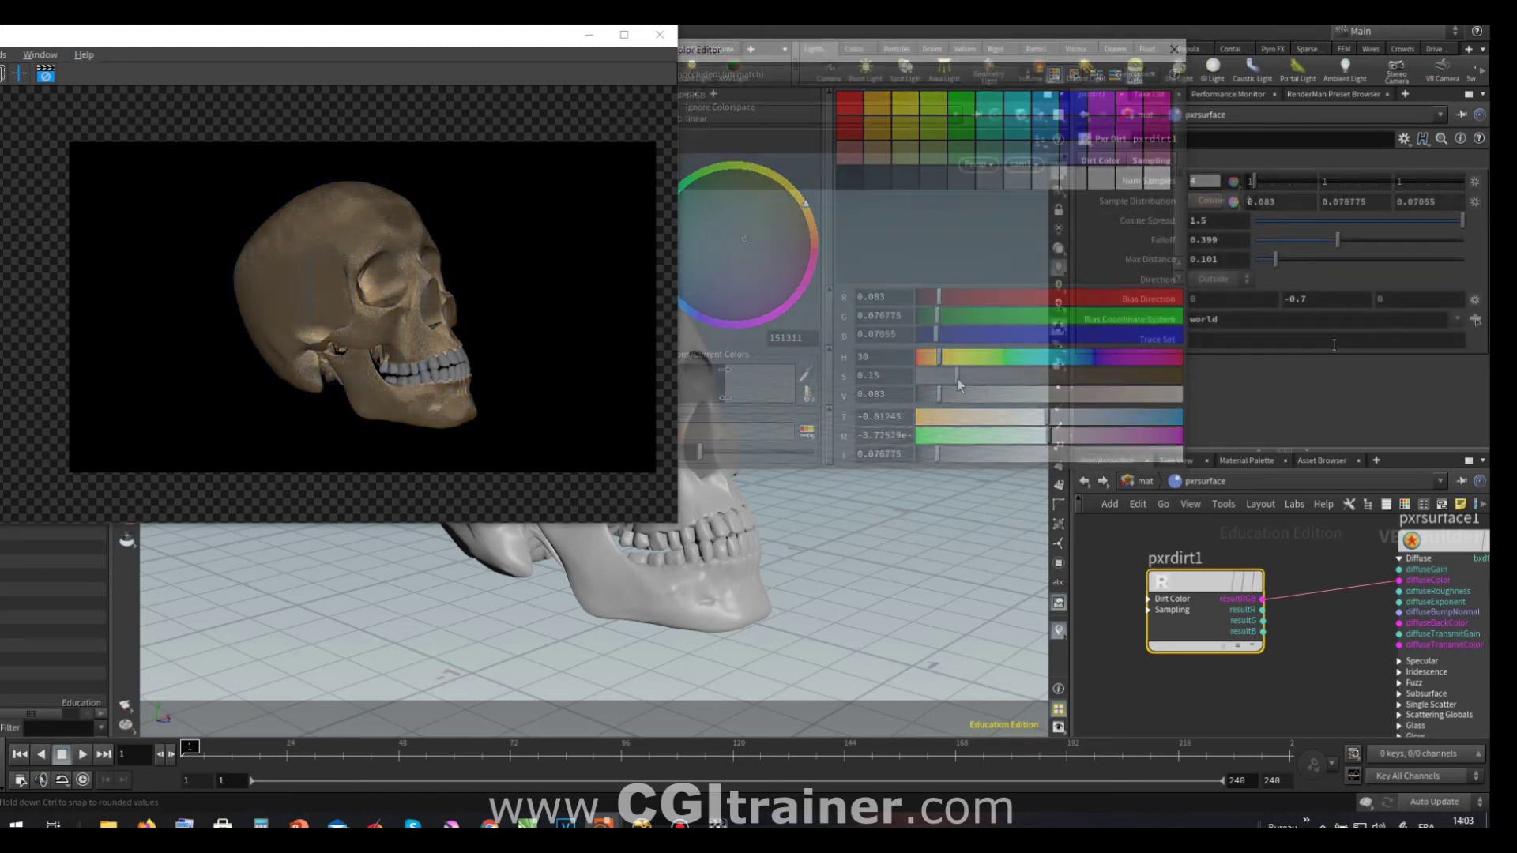
pyautogui.moveTo(1275, 259)
pyautogui.mouseDown()
pyautogui.moveTo(1306, 258)
pyautogui.moveTo(1261, 259)
pyautogui.mouseUp()
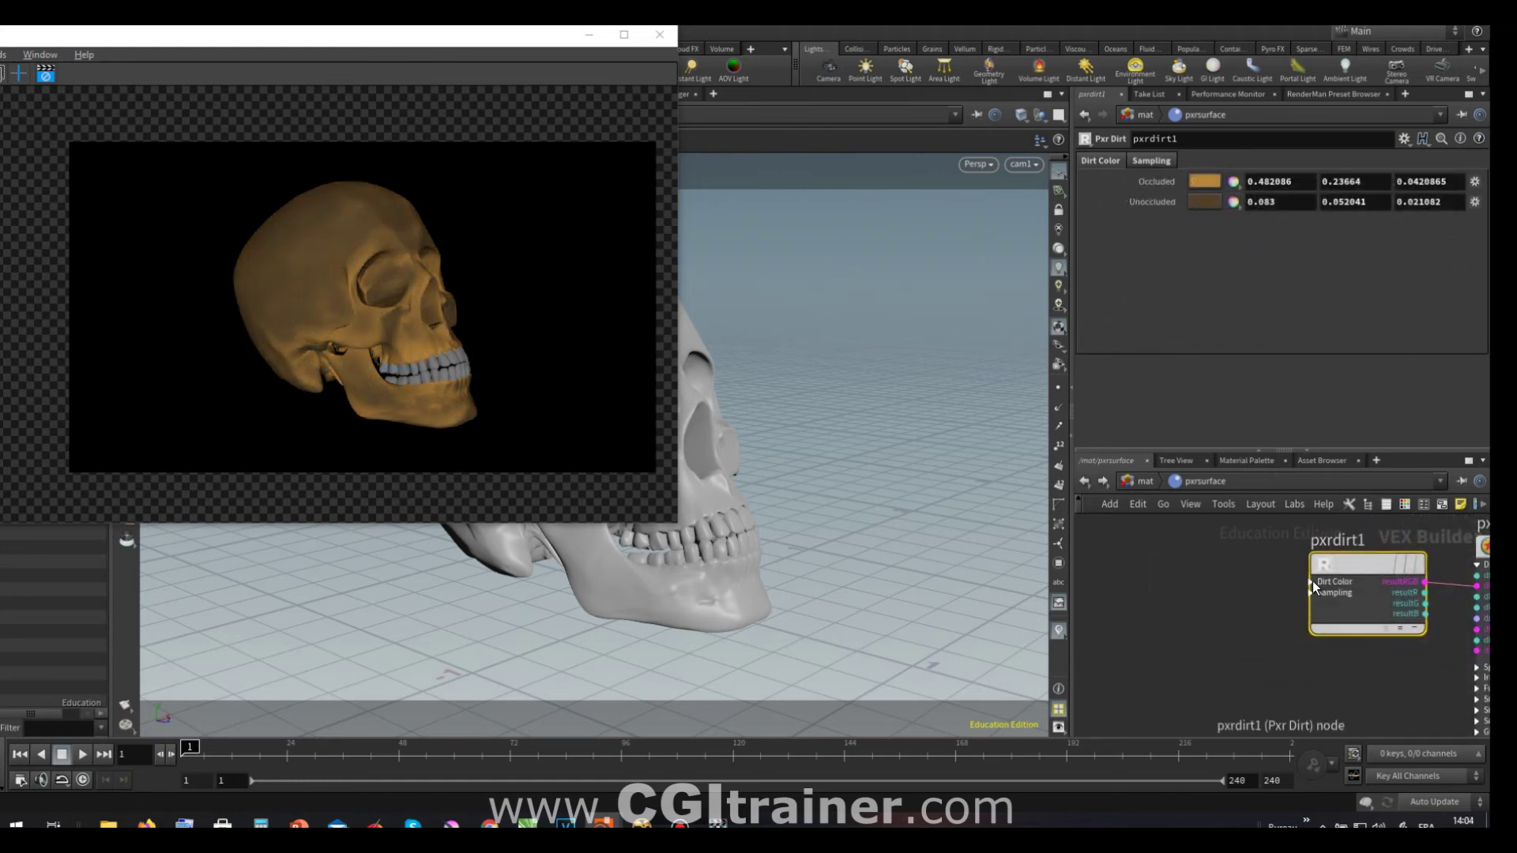
pyautogui.moveTo(1367, 592)
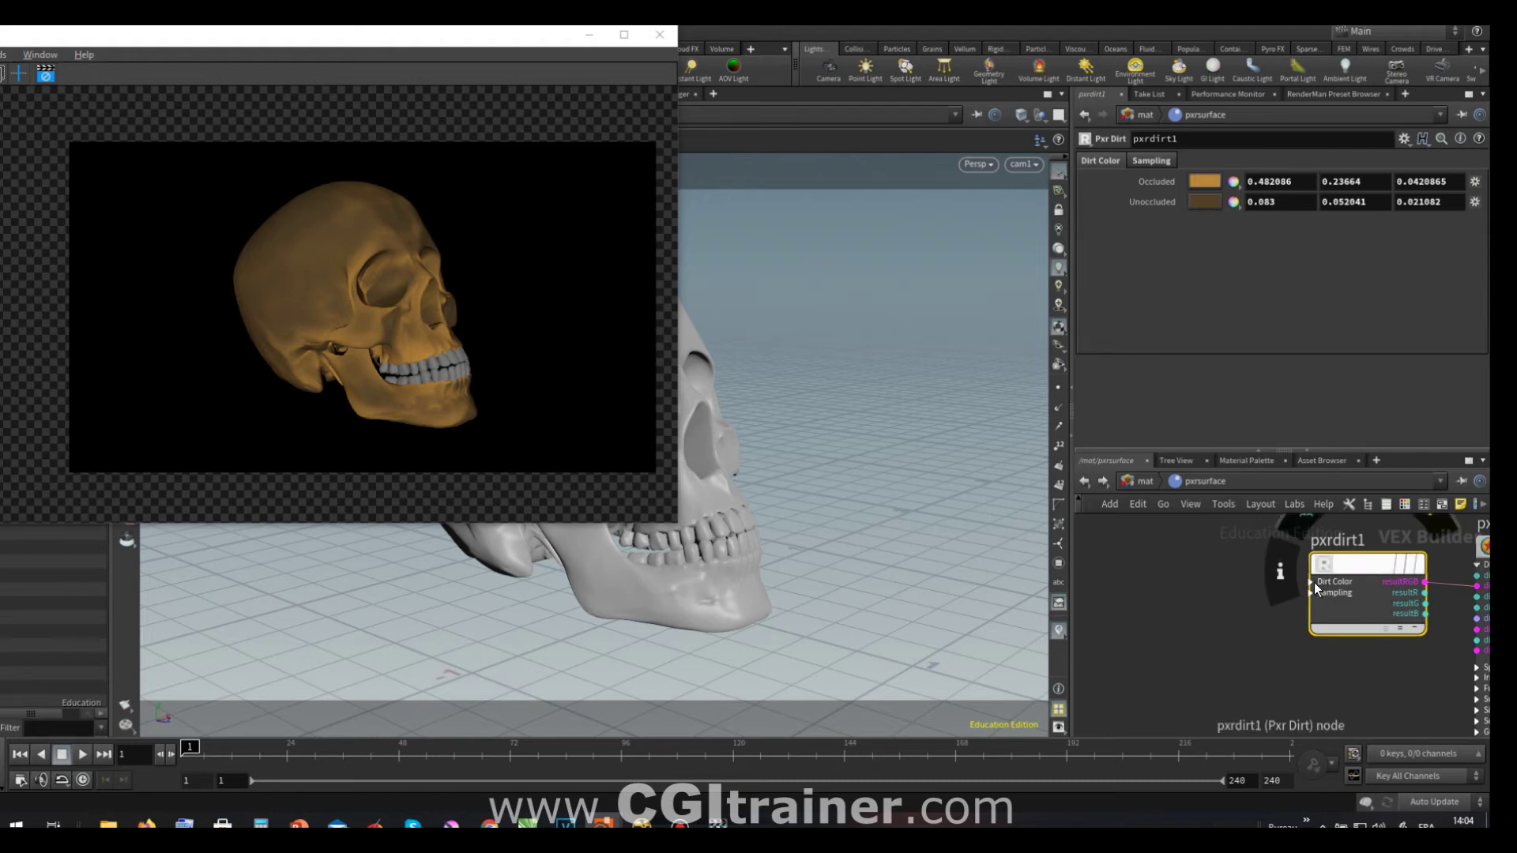
pyautogui.click(1312, 582)
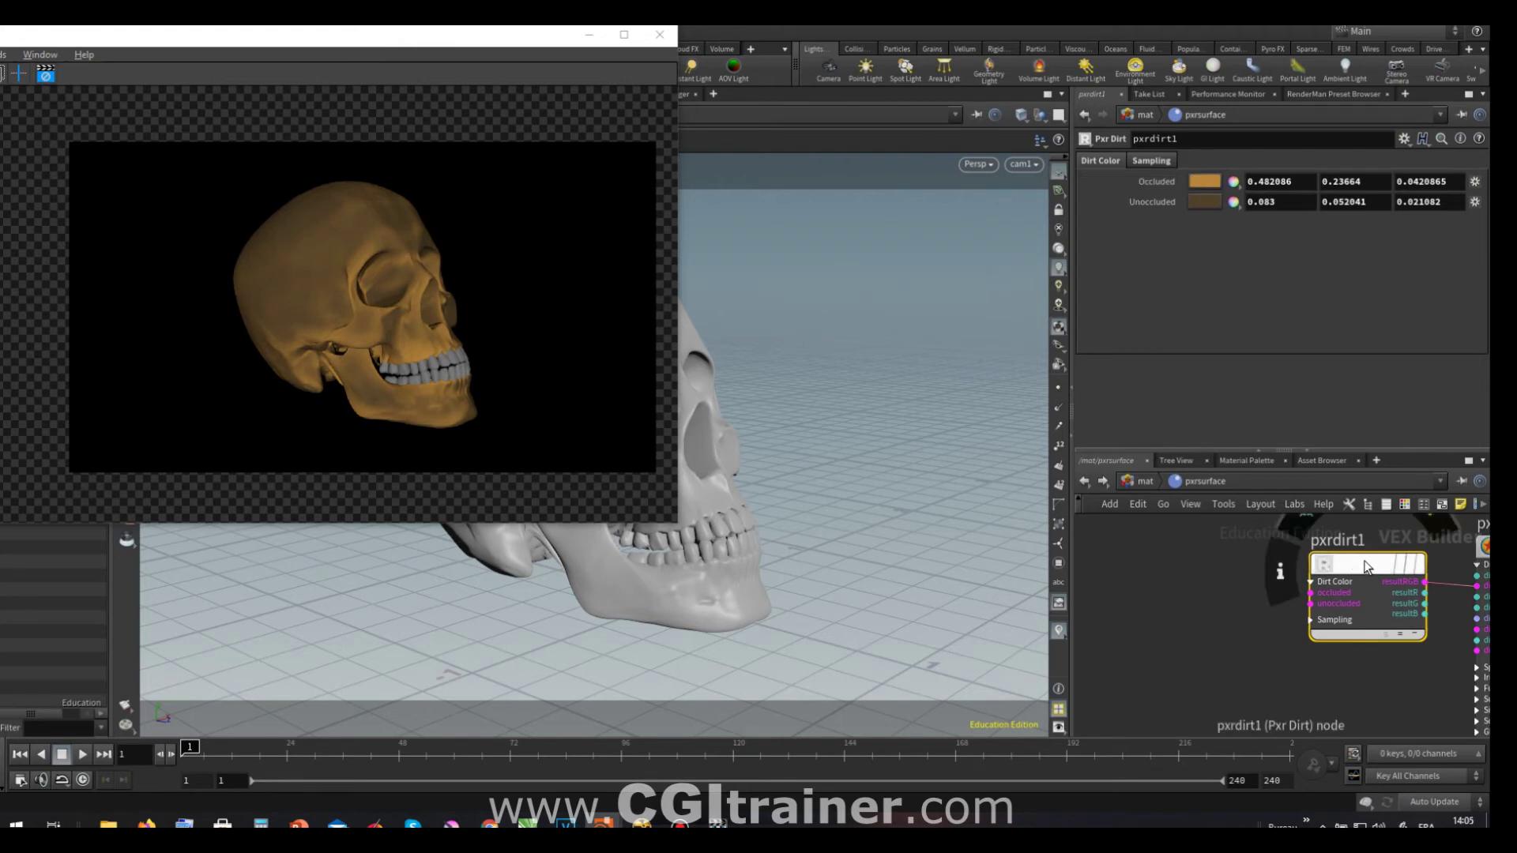
# - Duplicate pxrdirt1 as pxrdirt2 and wire its resultRGB into pxrdirt1's occluded input
pyautogui.hotkey('ctrl', 'c')
pyautogui.hotkey('ctrl', 'v')
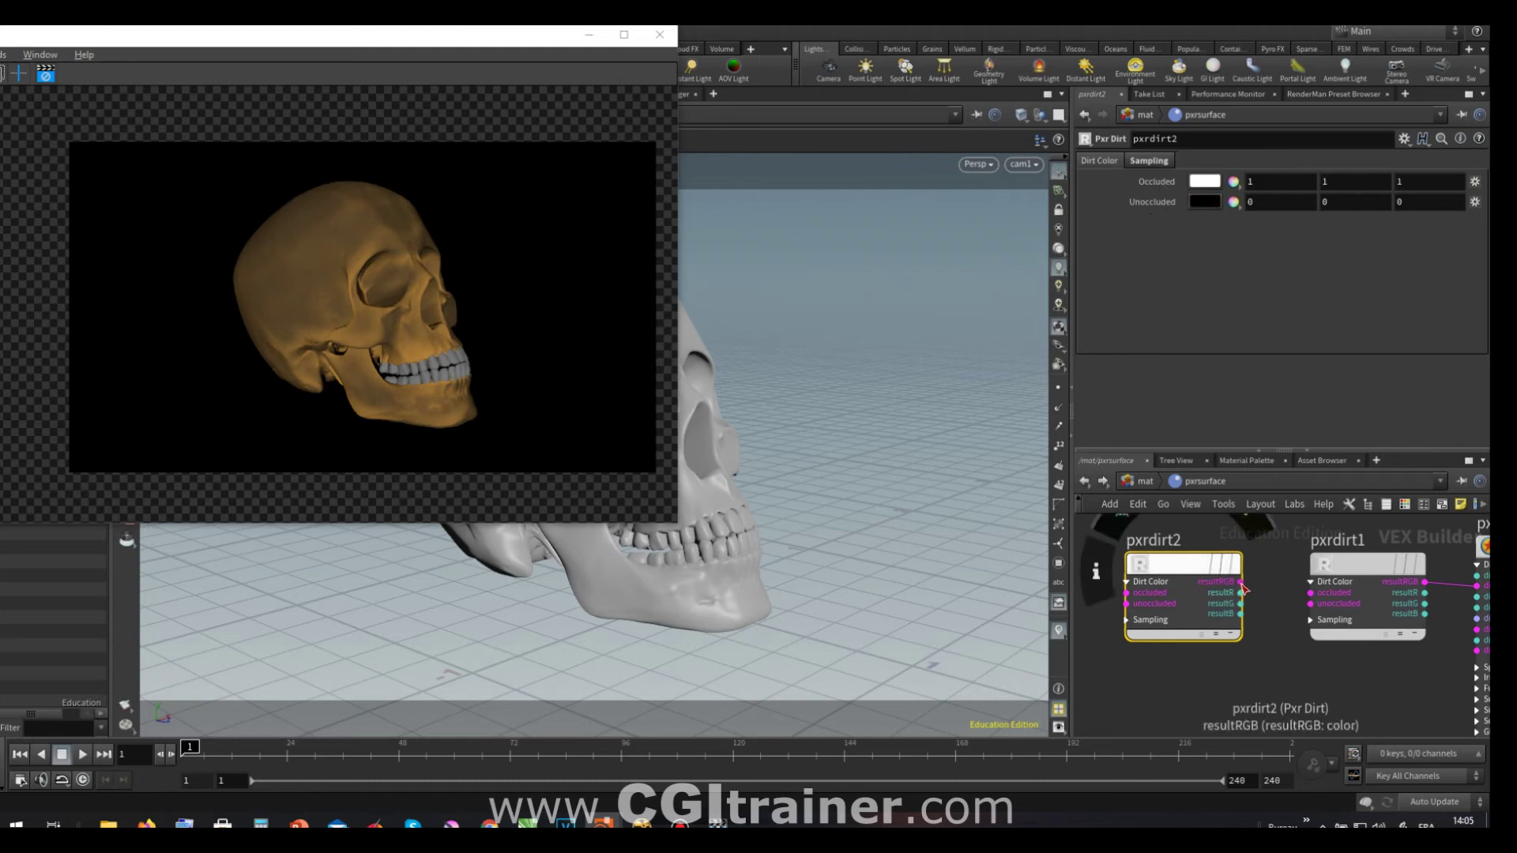
pyautogui.moveTo(1240, 583); pyautogui.dragTo(1303, 596)
pyautogui.click(1306, 593)
# - Give pxrdirt2 Falloff 0.638 and Max Distance 0.06, and tint its colours yellow-brown
pyautogui.click(1160, 163)
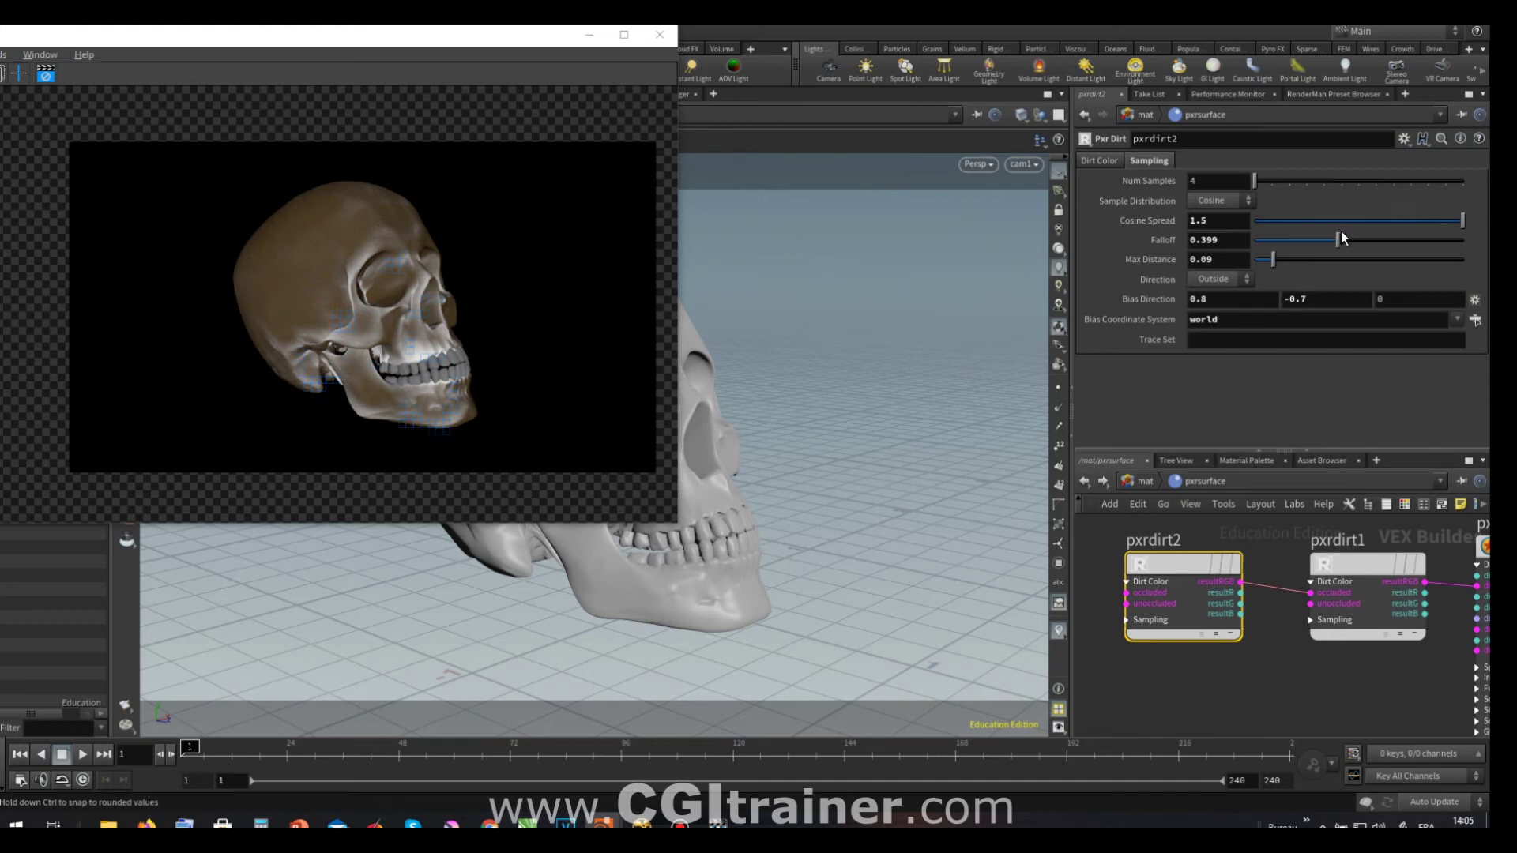
pyautogui.moveTo(1340, 239); pyautogui.dragTo(1463, 240)
pyautogui.hotkey('ctrl', 'z')
pyautogui.hotkey('ctrl', 'z')
pyautogui.hotkey('ctrl', 'z')
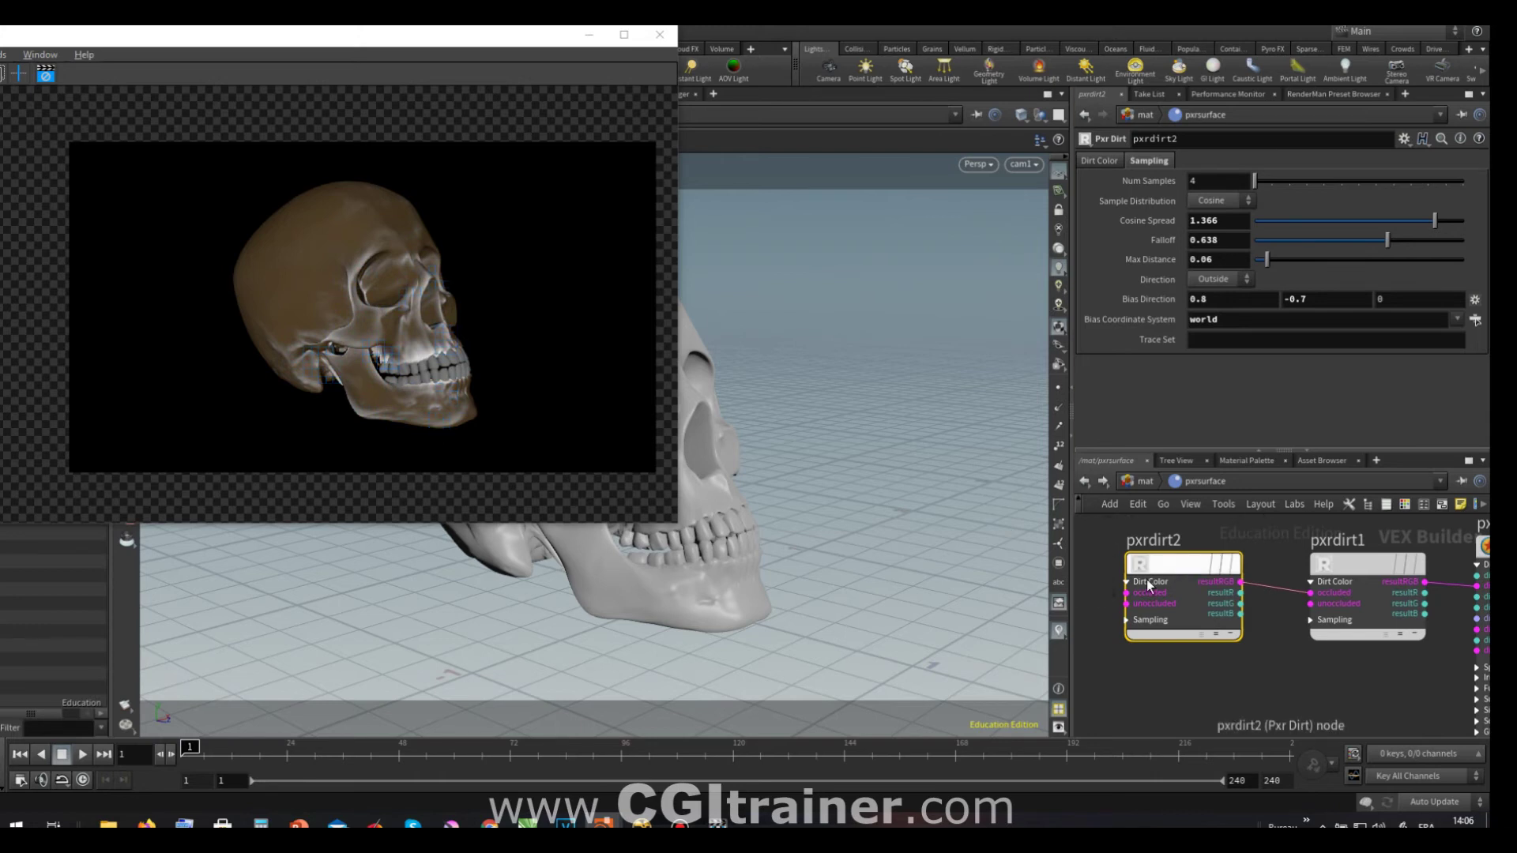
pyautogui.click(1097, 162)
pyautogui.click(1205, 201)
pyautogui.moveTo(806, 375); pyautogui.dragTo(377, 239)
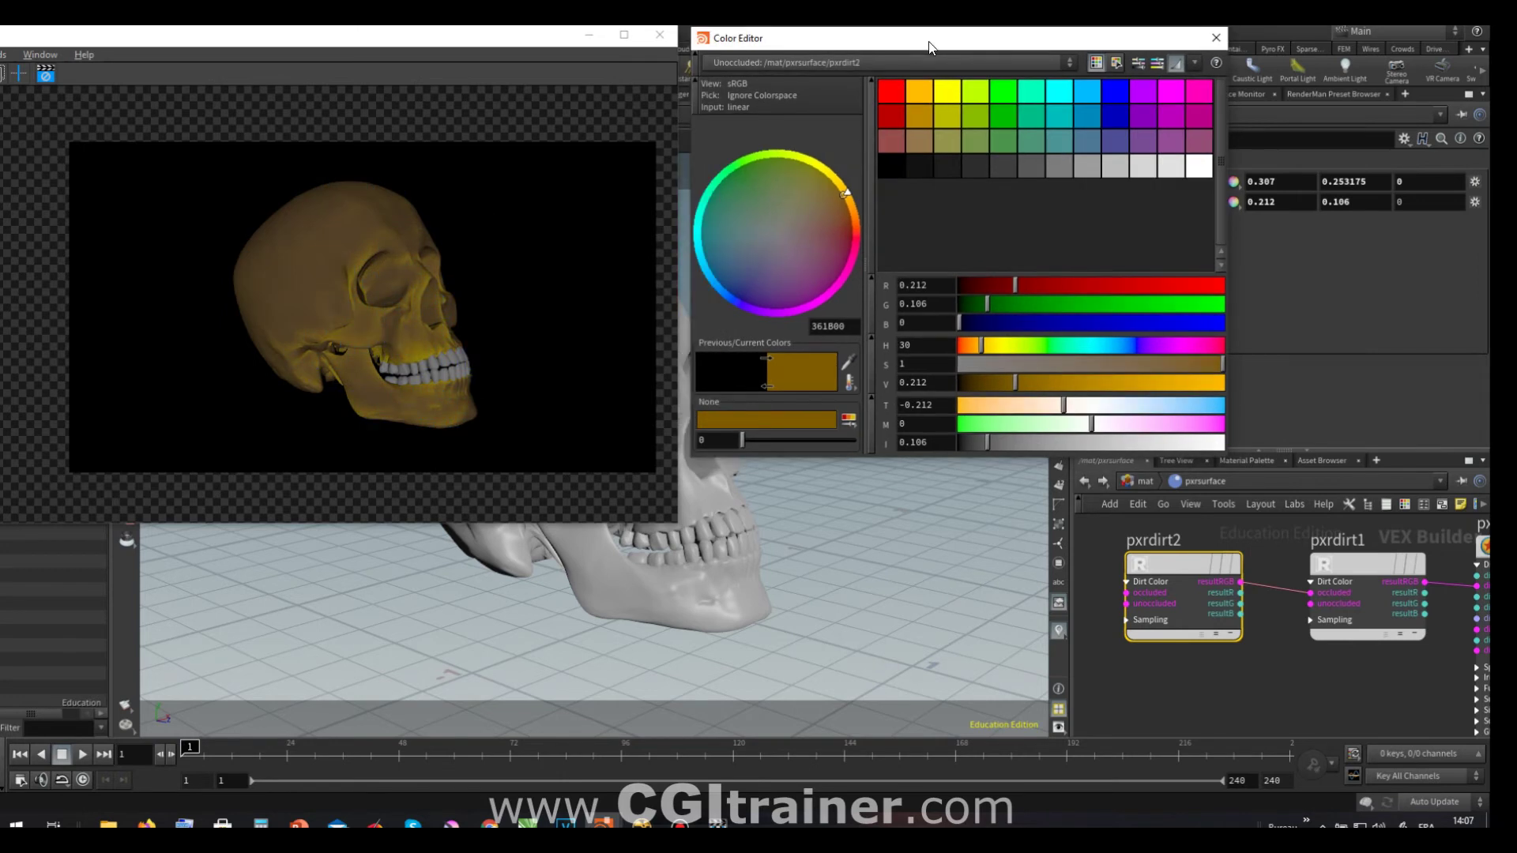
# - Load the CRANE.jpg reference photo into the Color Editor's image picker
pyautogui.moveTo(930, 45); pyautogui.dragTo(920, 46)
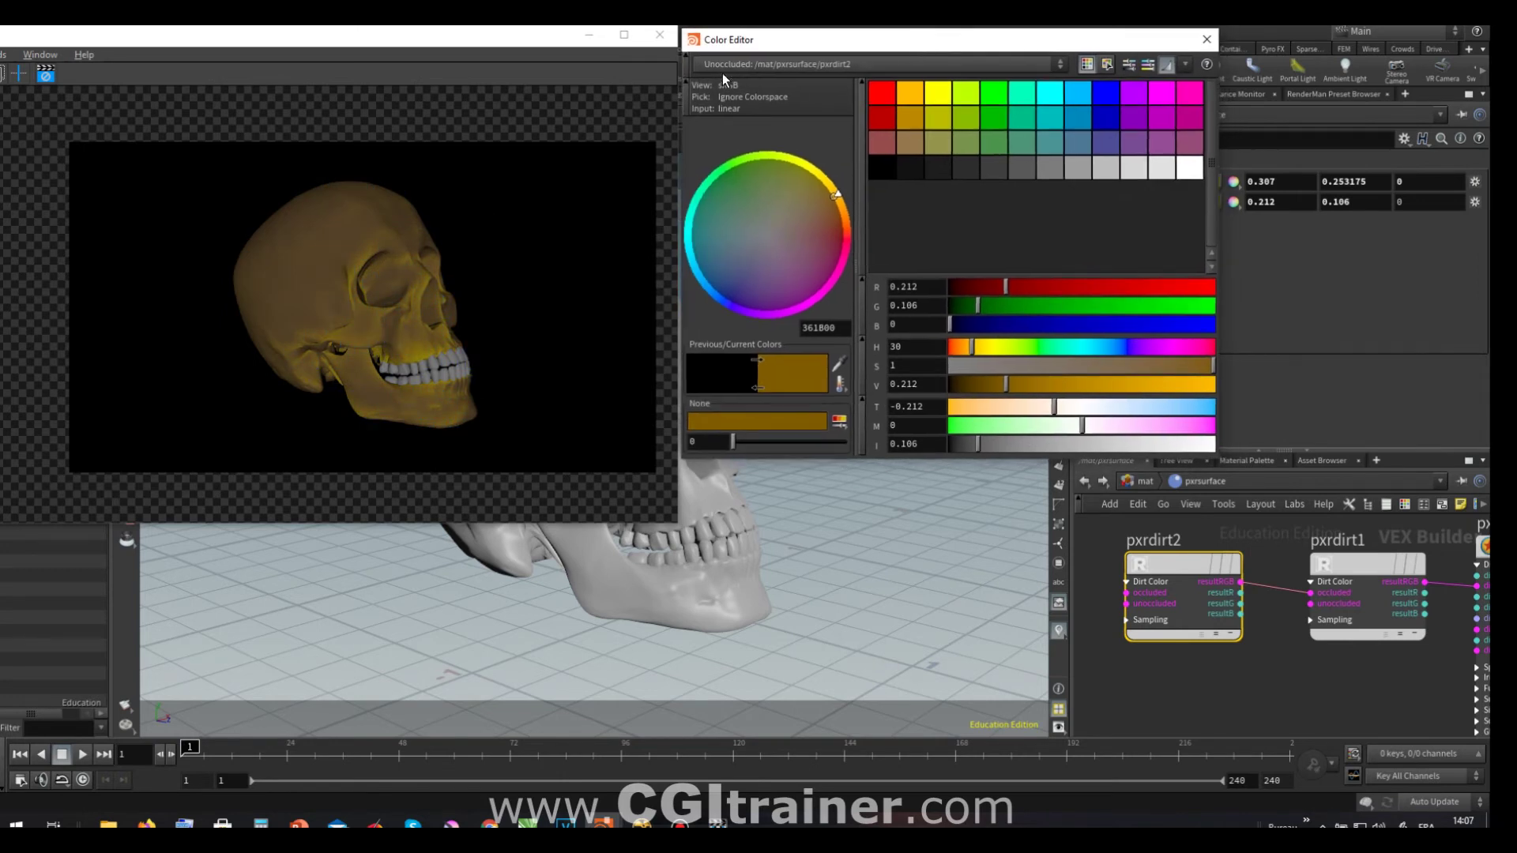
pyautogui.click(1112, 64)
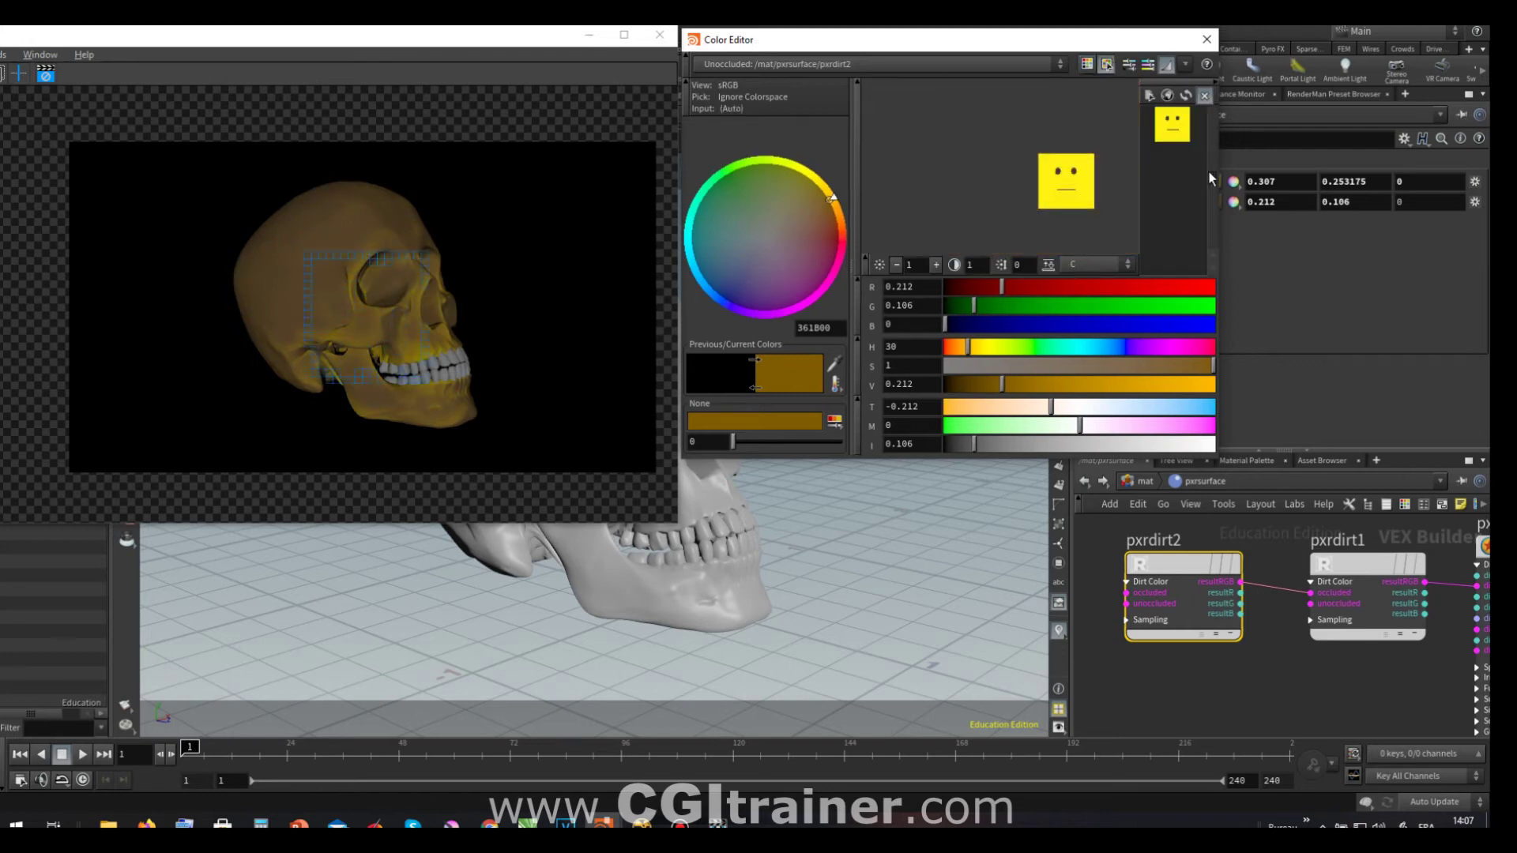
pyautogui.click(1148, 95)
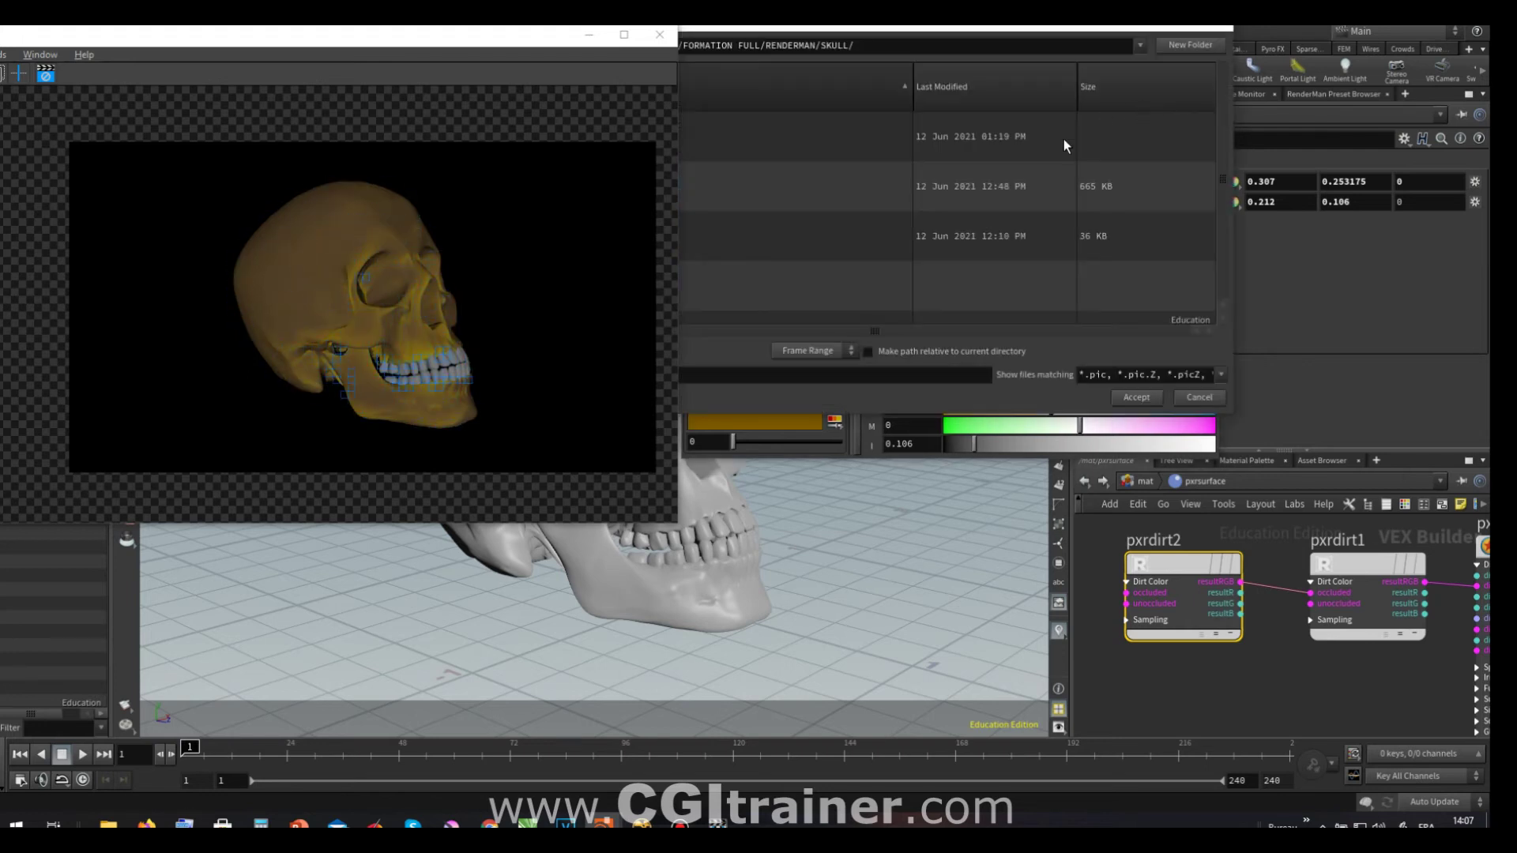
pyautogui.click(795, 150)
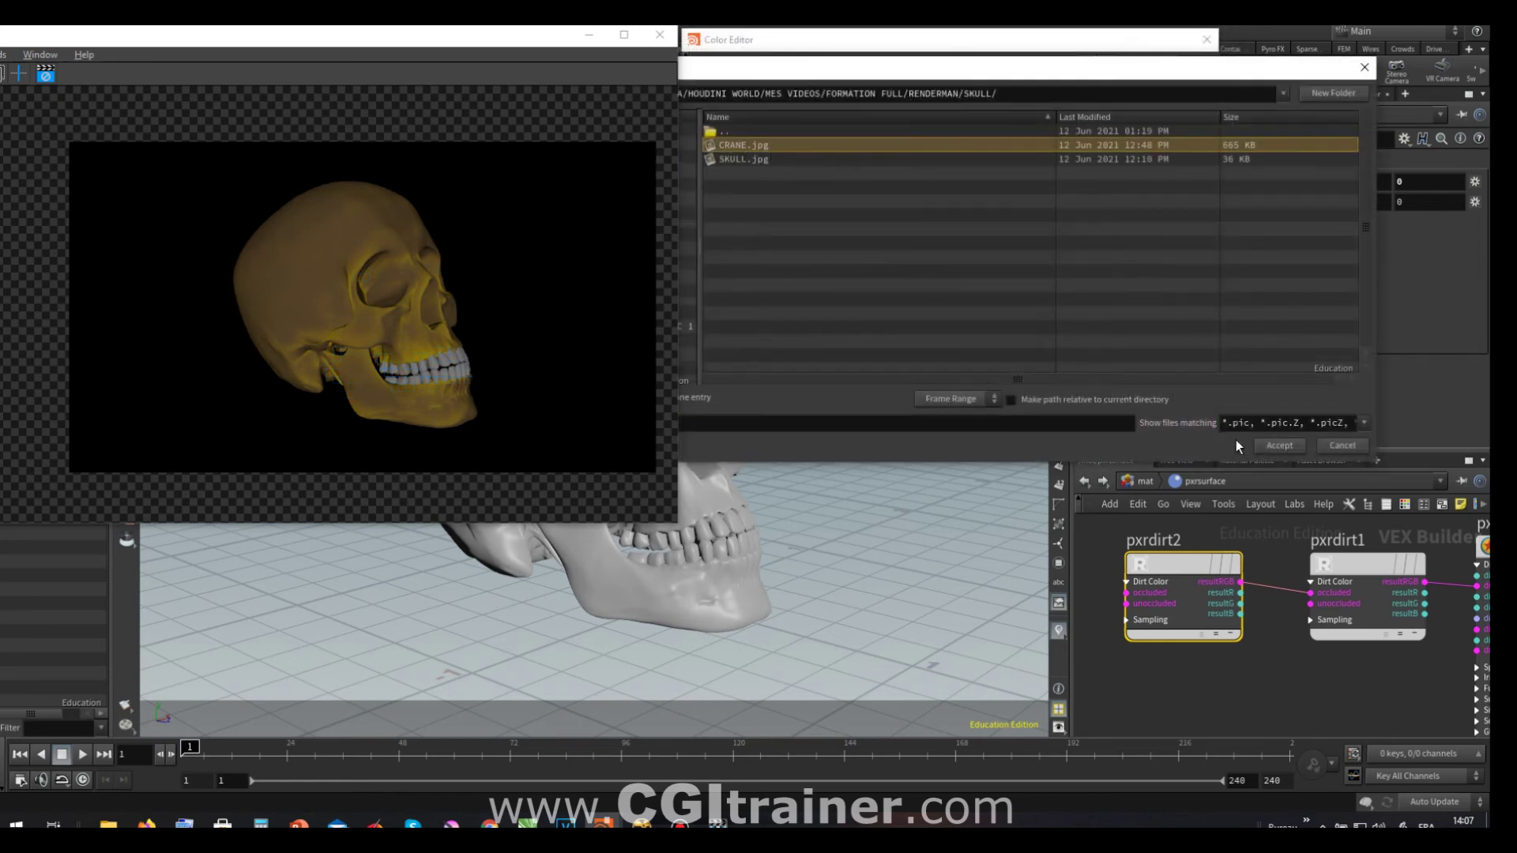
pyautogui.click(1286, 446)
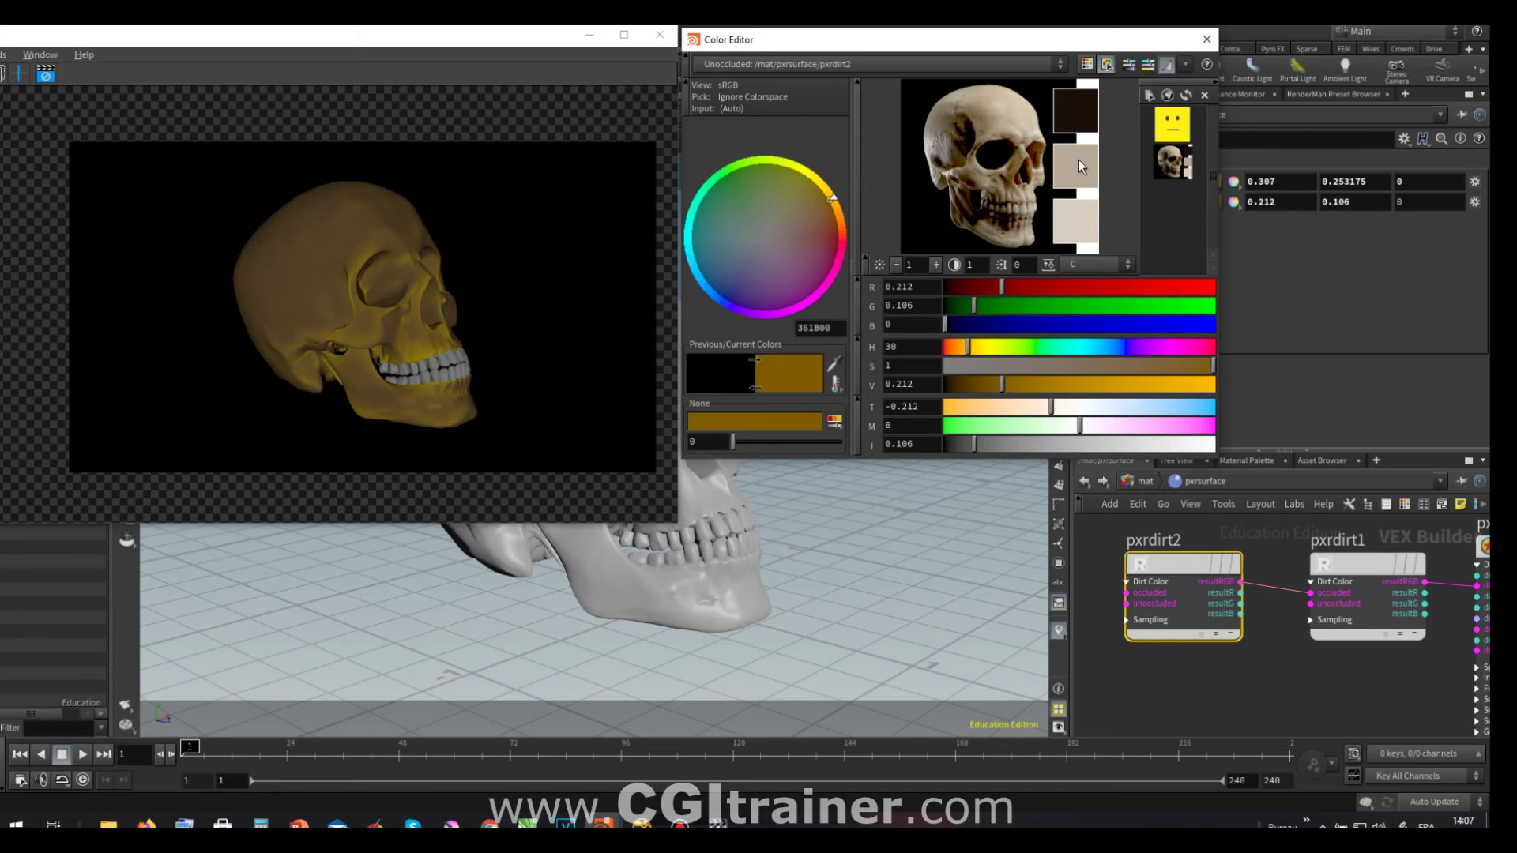
# - Sample beige tones for pxrdirt2, dark brown for pxrdirt1, and lower Diffuse Gain to 0.567
pyautogui.moveTo(1007, 44); pyautogui.dragTo(867, 119)
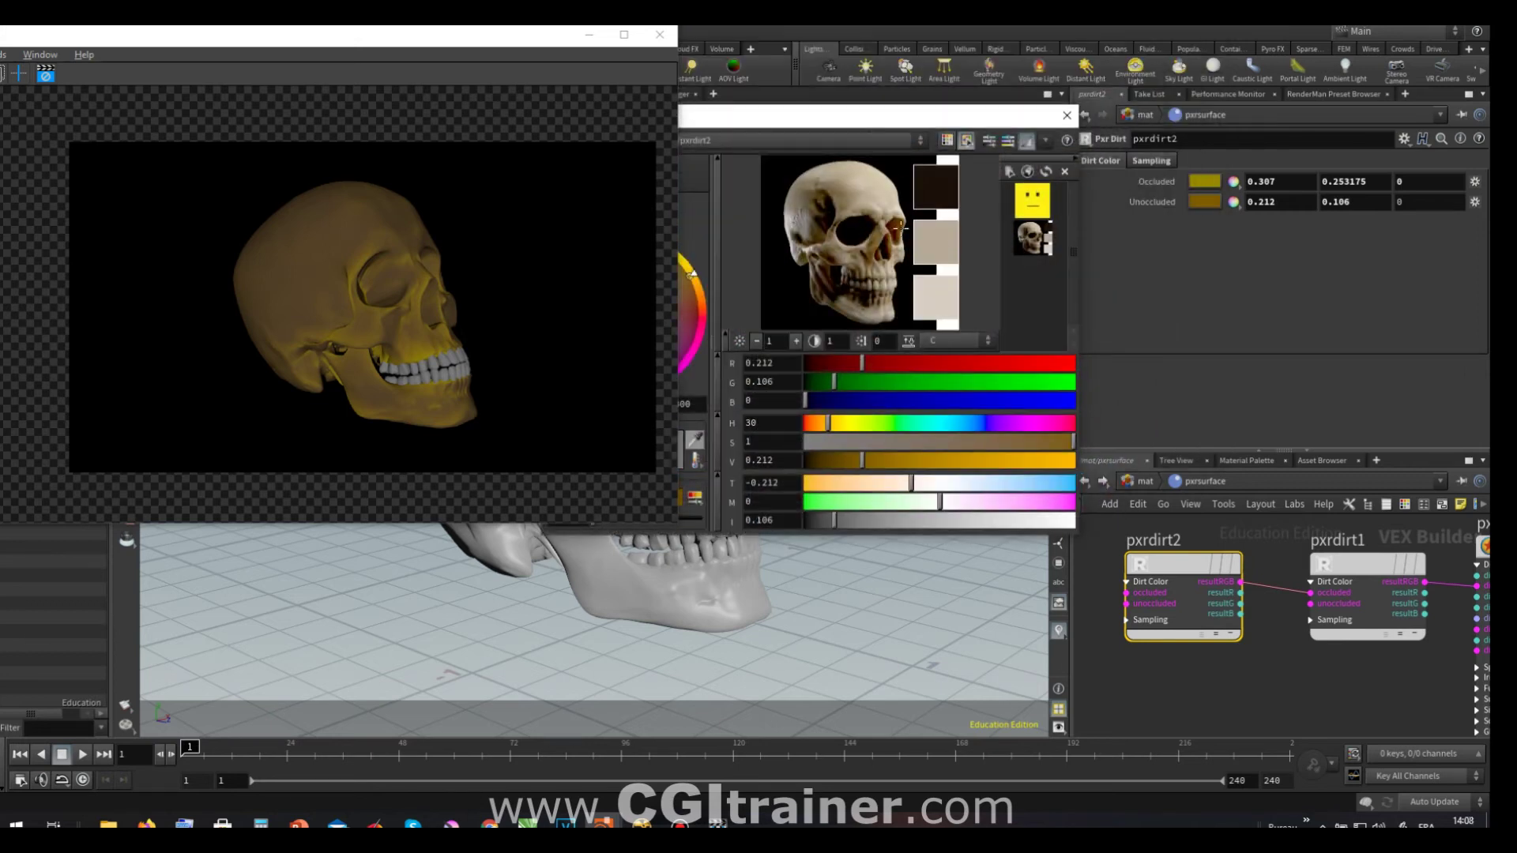
pyautogui.click(930, 296)
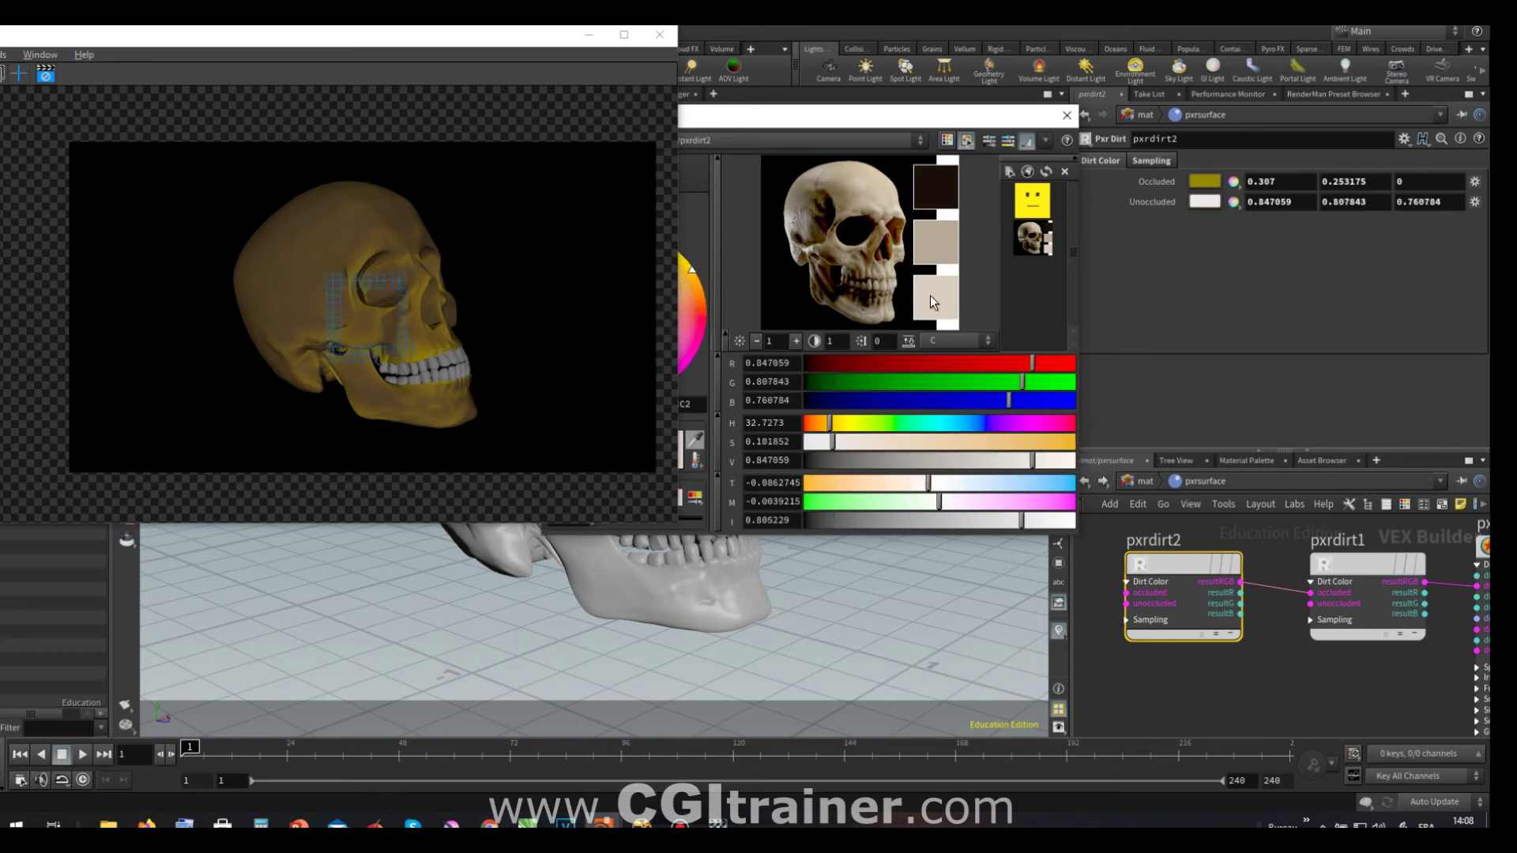
pyautogui.click(938, 237)
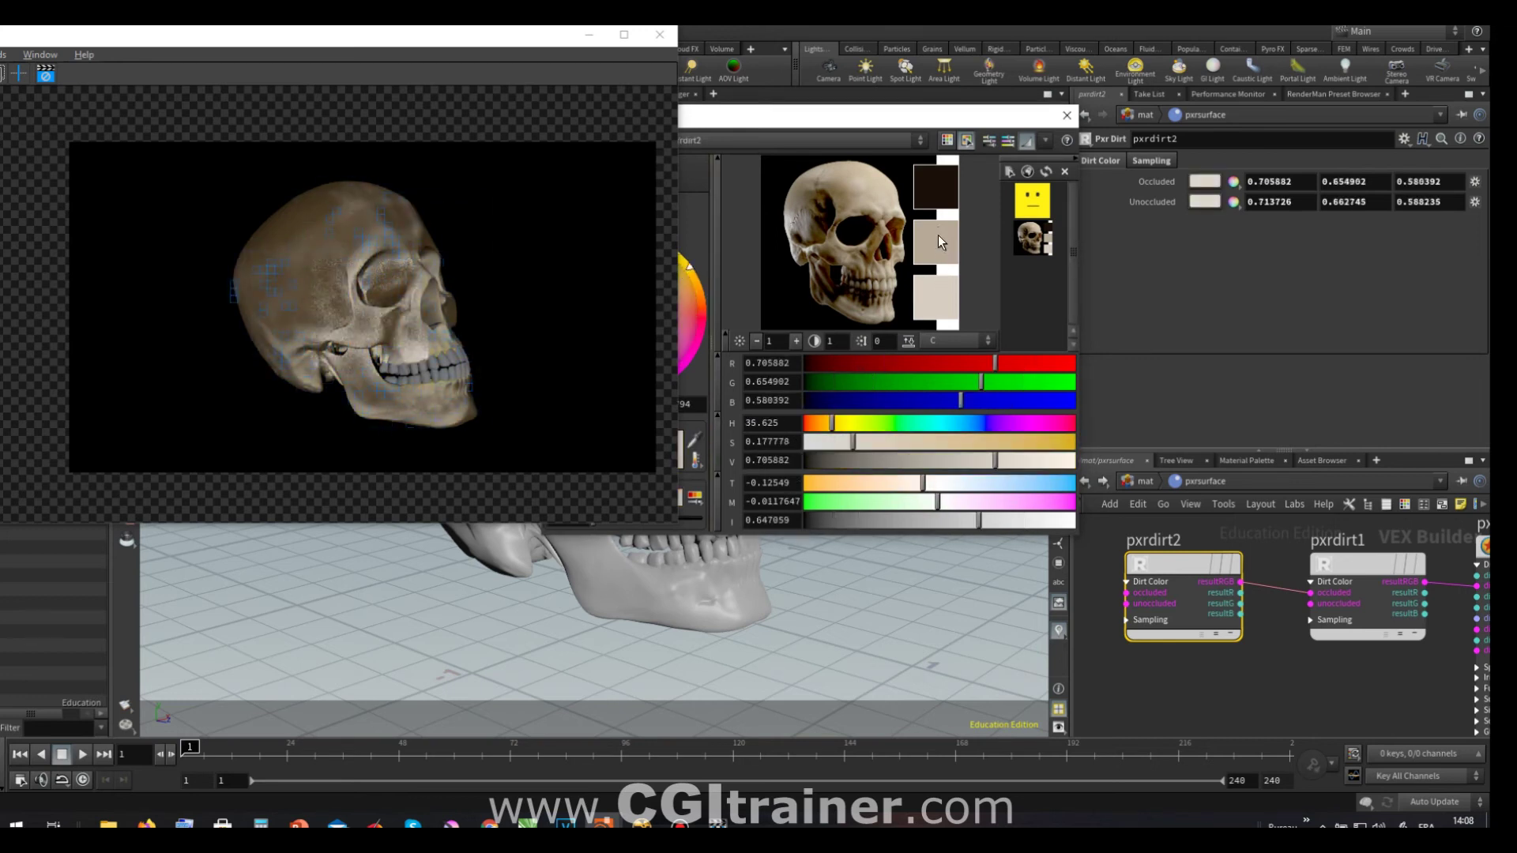
pyautogui.click(1356, 554)
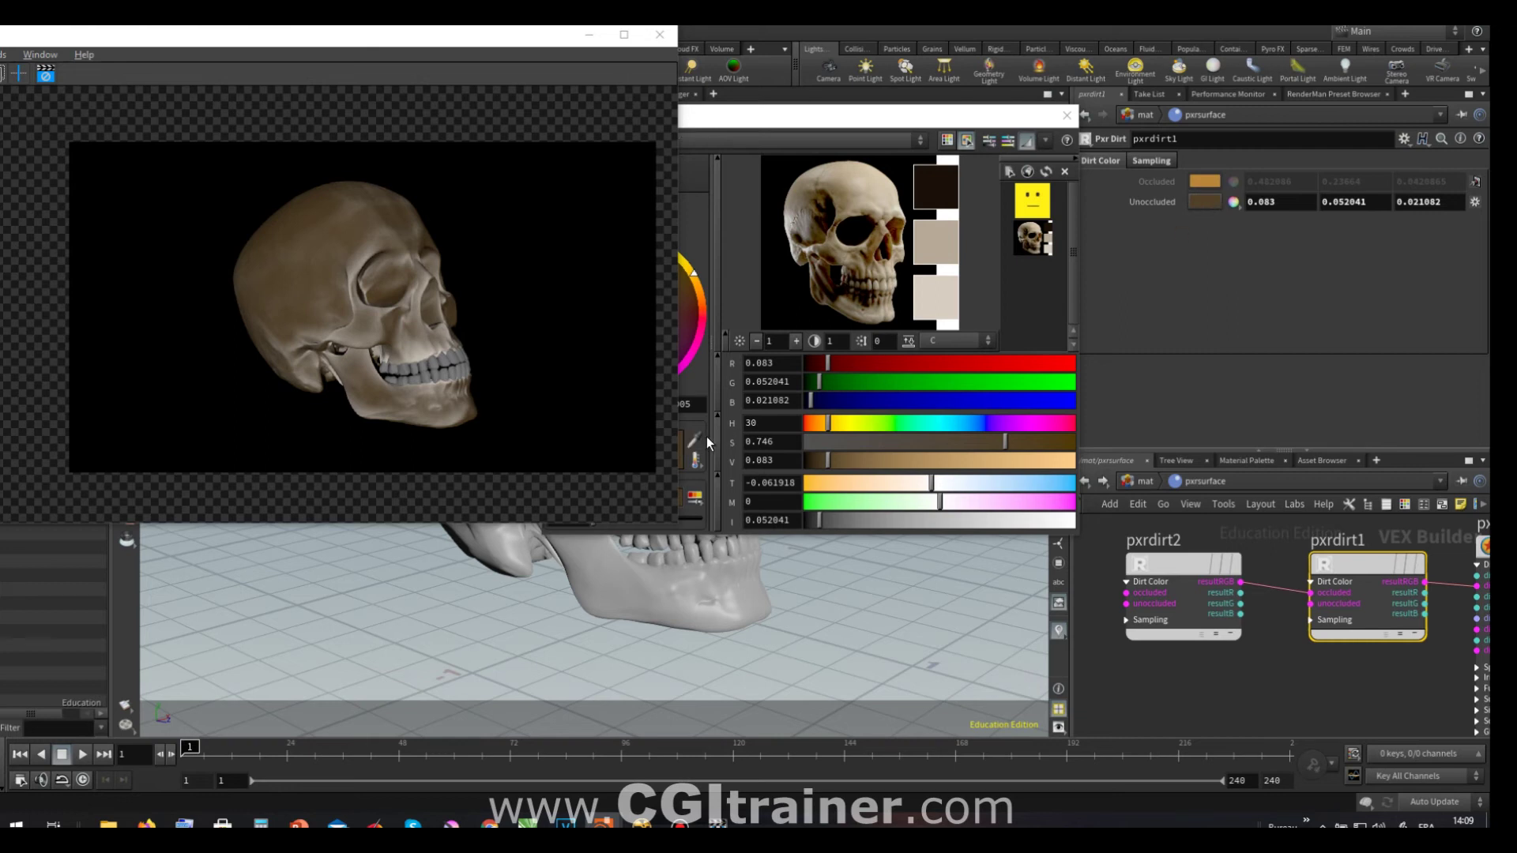
pyautogui.click(935, 187)
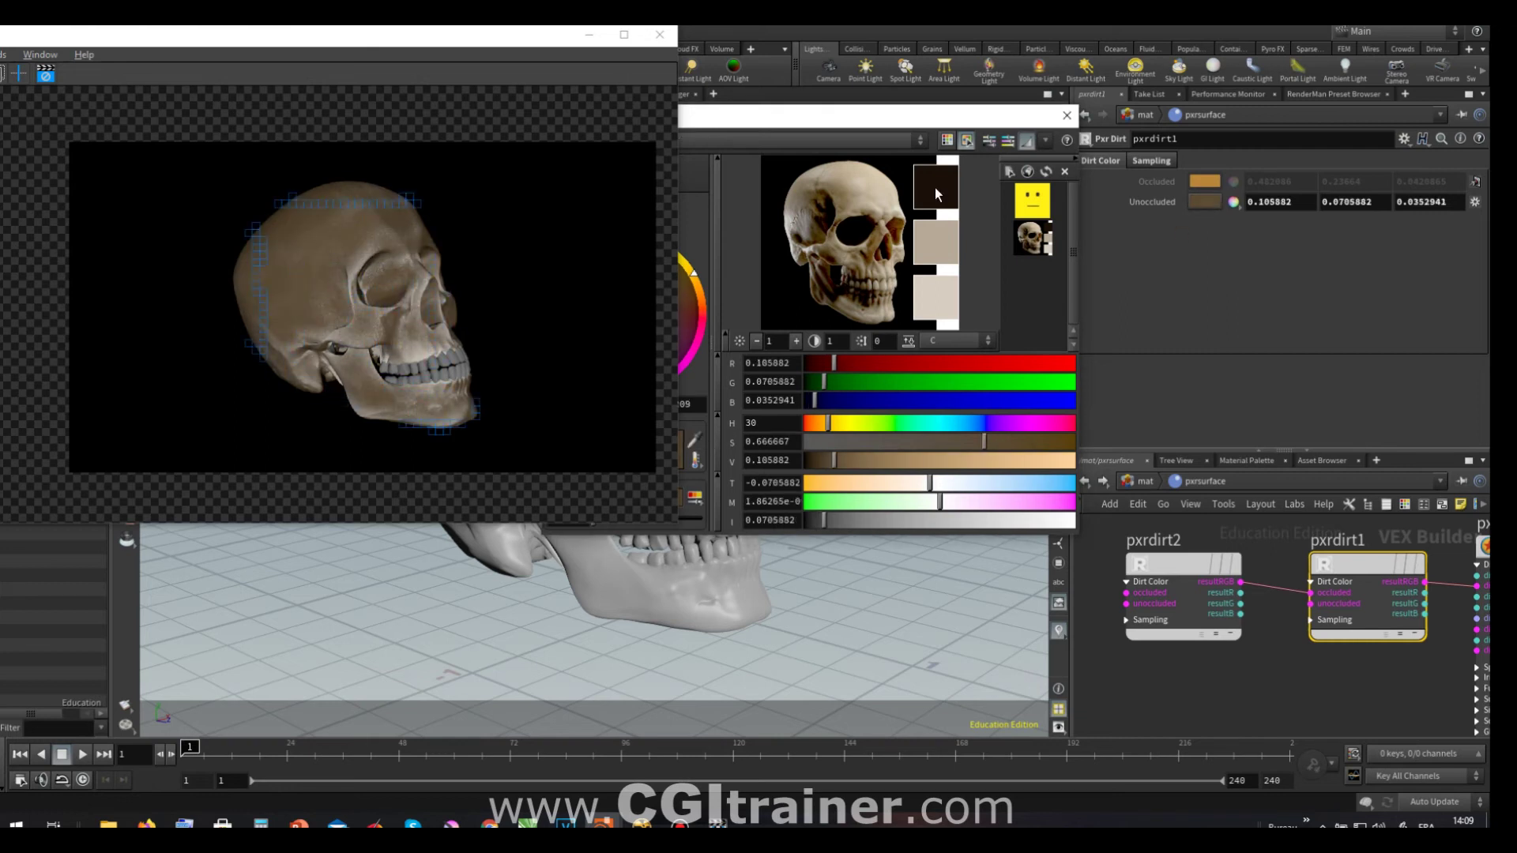
pyautogui.moveTo(1421, 187)
pyautogui.mouseDown()
pyautogui.moveTo(1354, 188)
pyautogui.moveTo(1372, 186)
pyautogui.mouseUp()
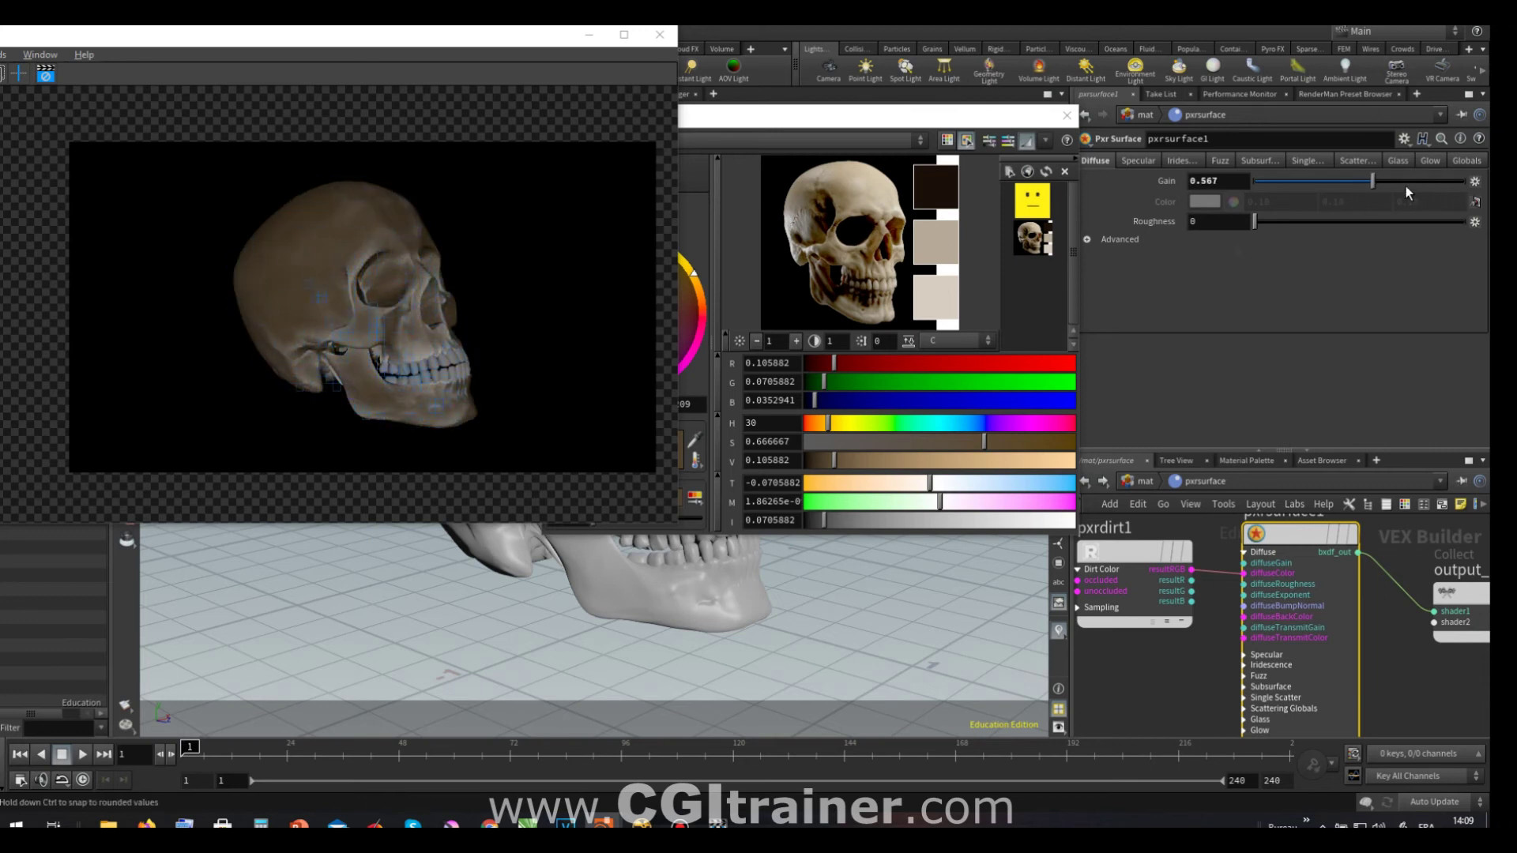
# - Give pxrsurface1's single scatter golden colour 724B00, Gain 0.877 and Mean Free Path 0.168
pyautogui.click(1304, 164)
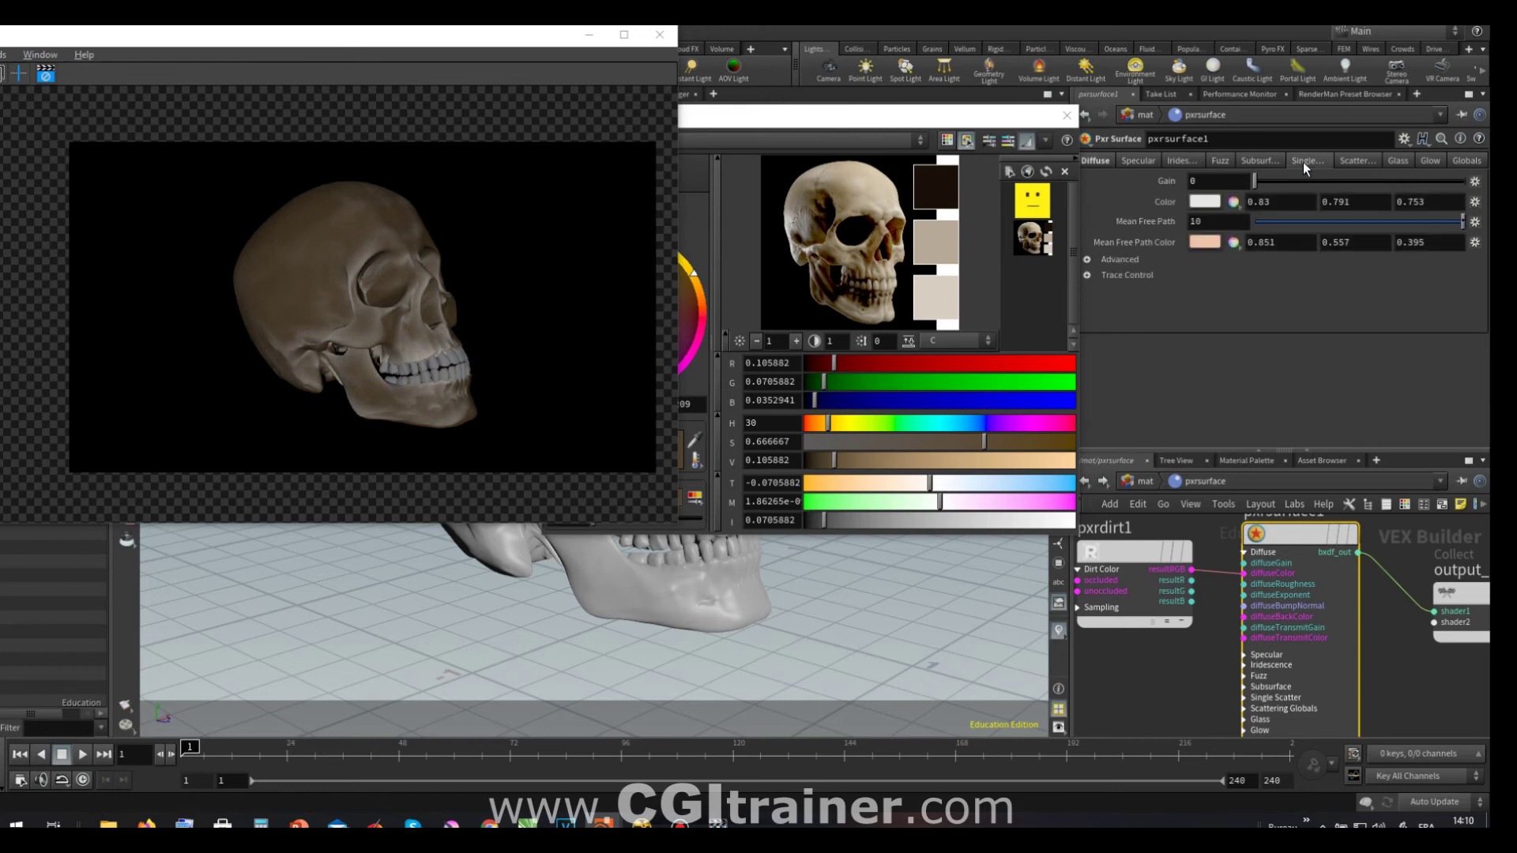
pyautogui.moveTo(1312, 181); pyautogui.dragTo(1372, 188)
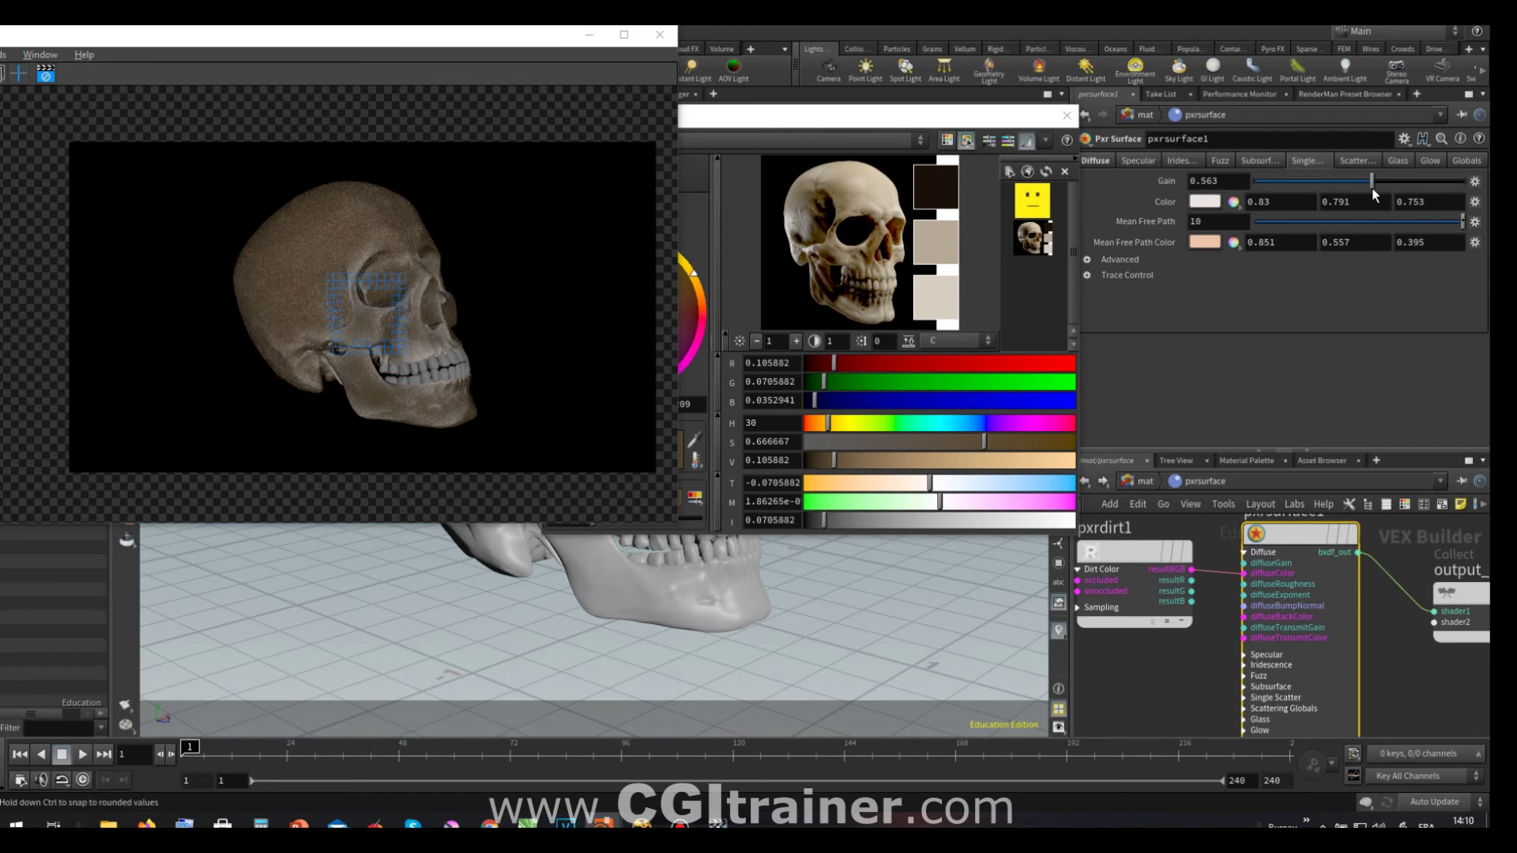
pyautogui.click(1195, 207)
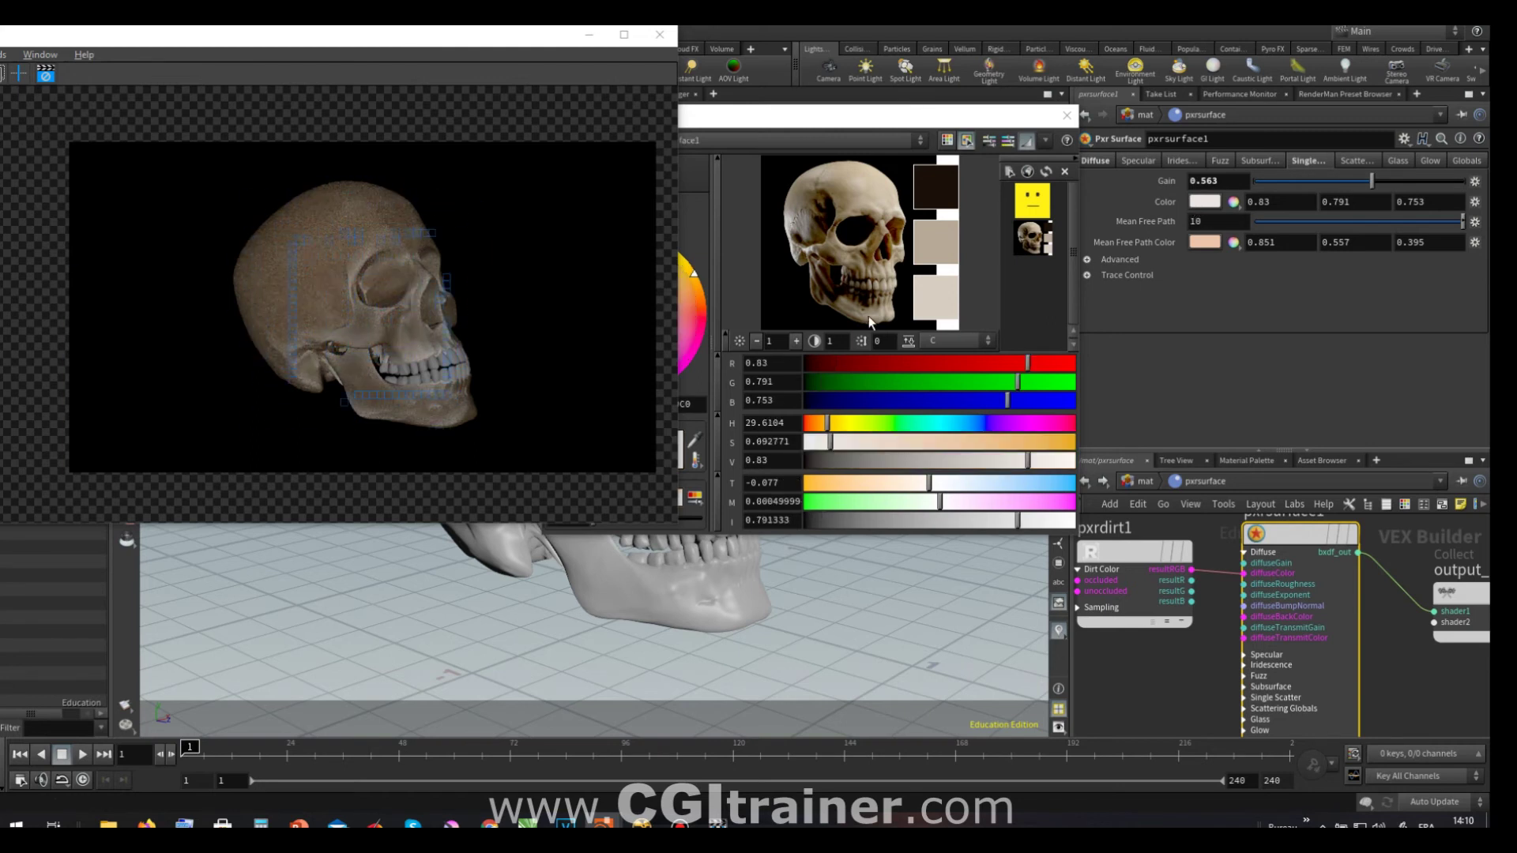
pyautogui.moveTo(844, 123); pyautogui.dragTo(966, 123)
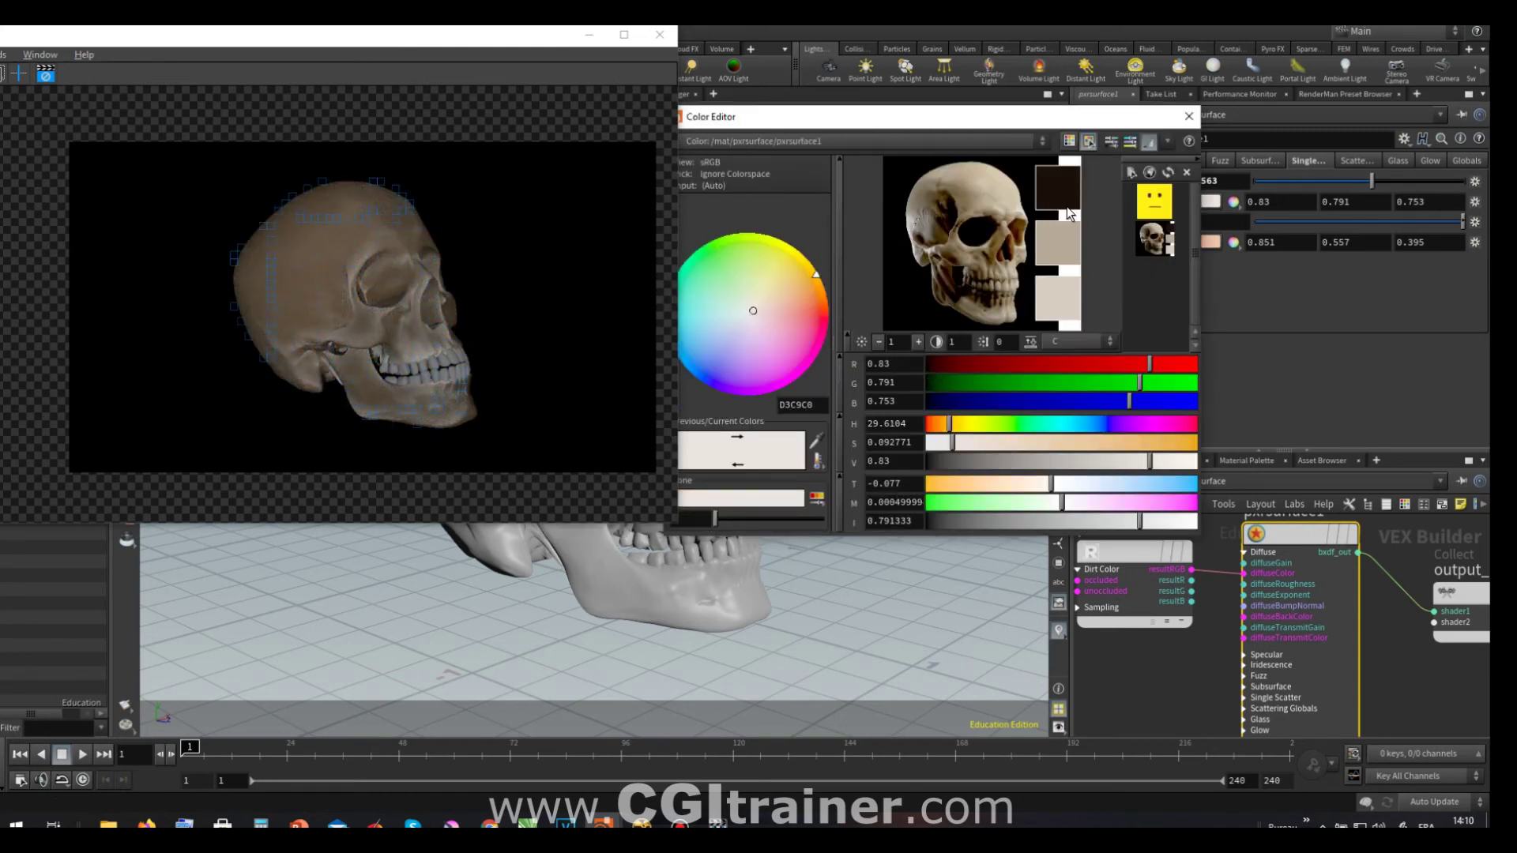
pyautogui.scroll(5, 1043, 277)
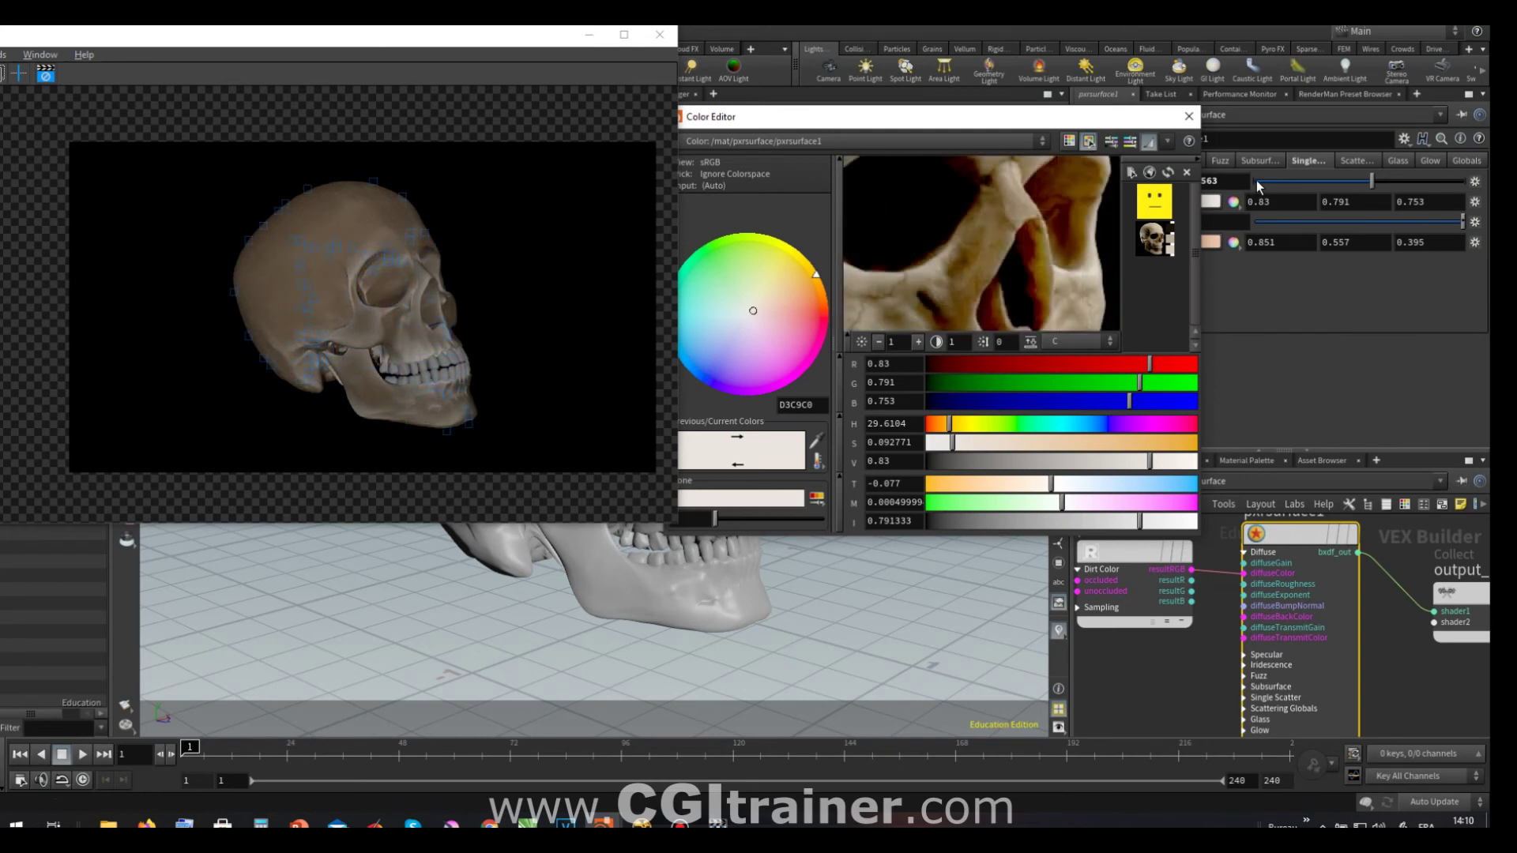
pyautogui.moveTo(998, 121); pyautogui.dragTo(846, 124)
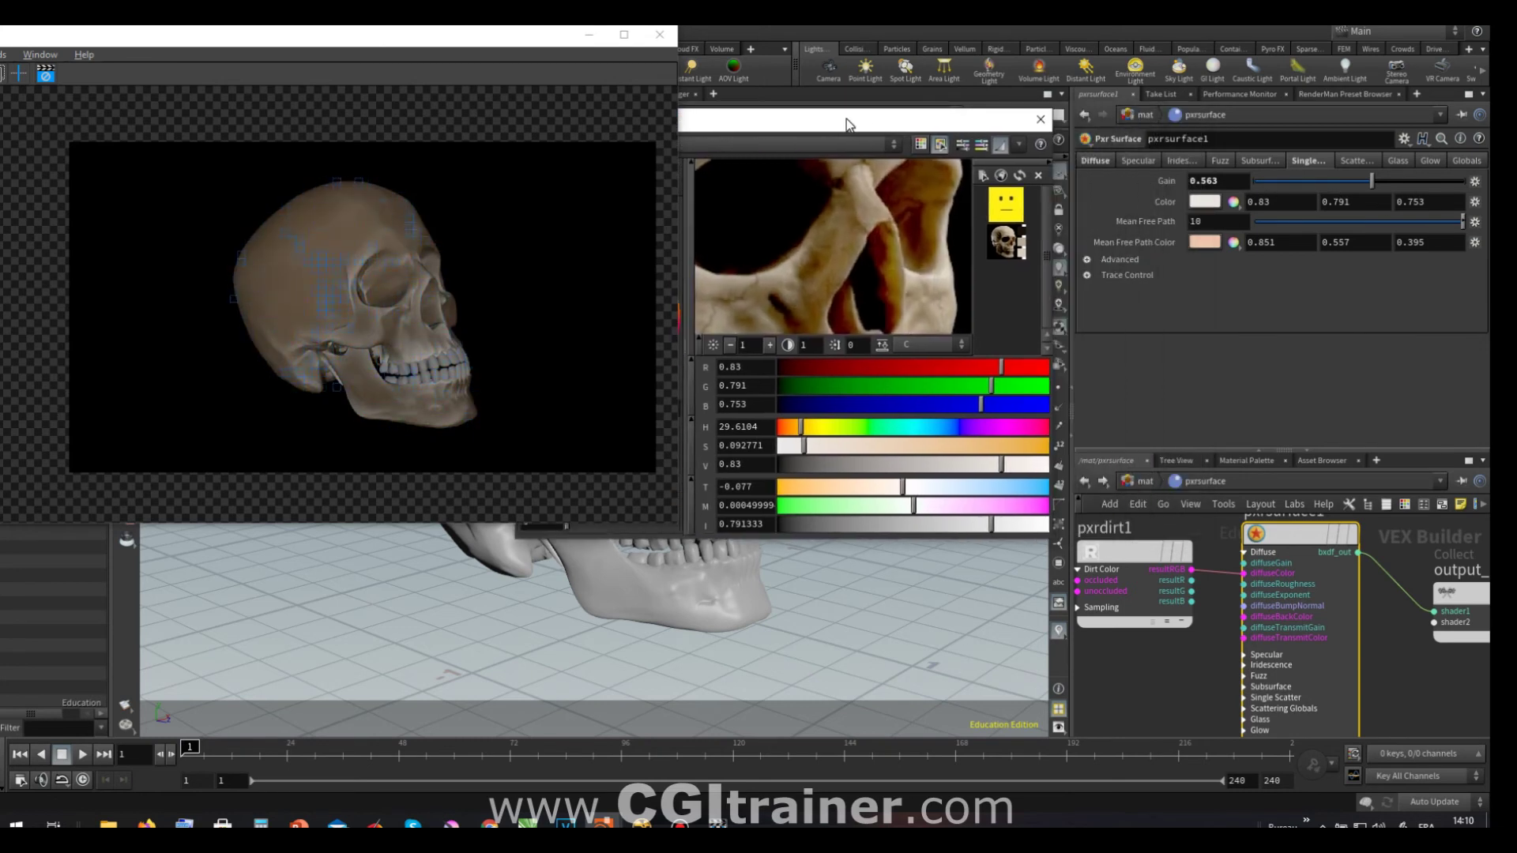
pyautogui.scroll(-5, 880, 242)
pyautogui.scroll(4, 880, 242)
pyautogui.scroll(1, 880, 238)
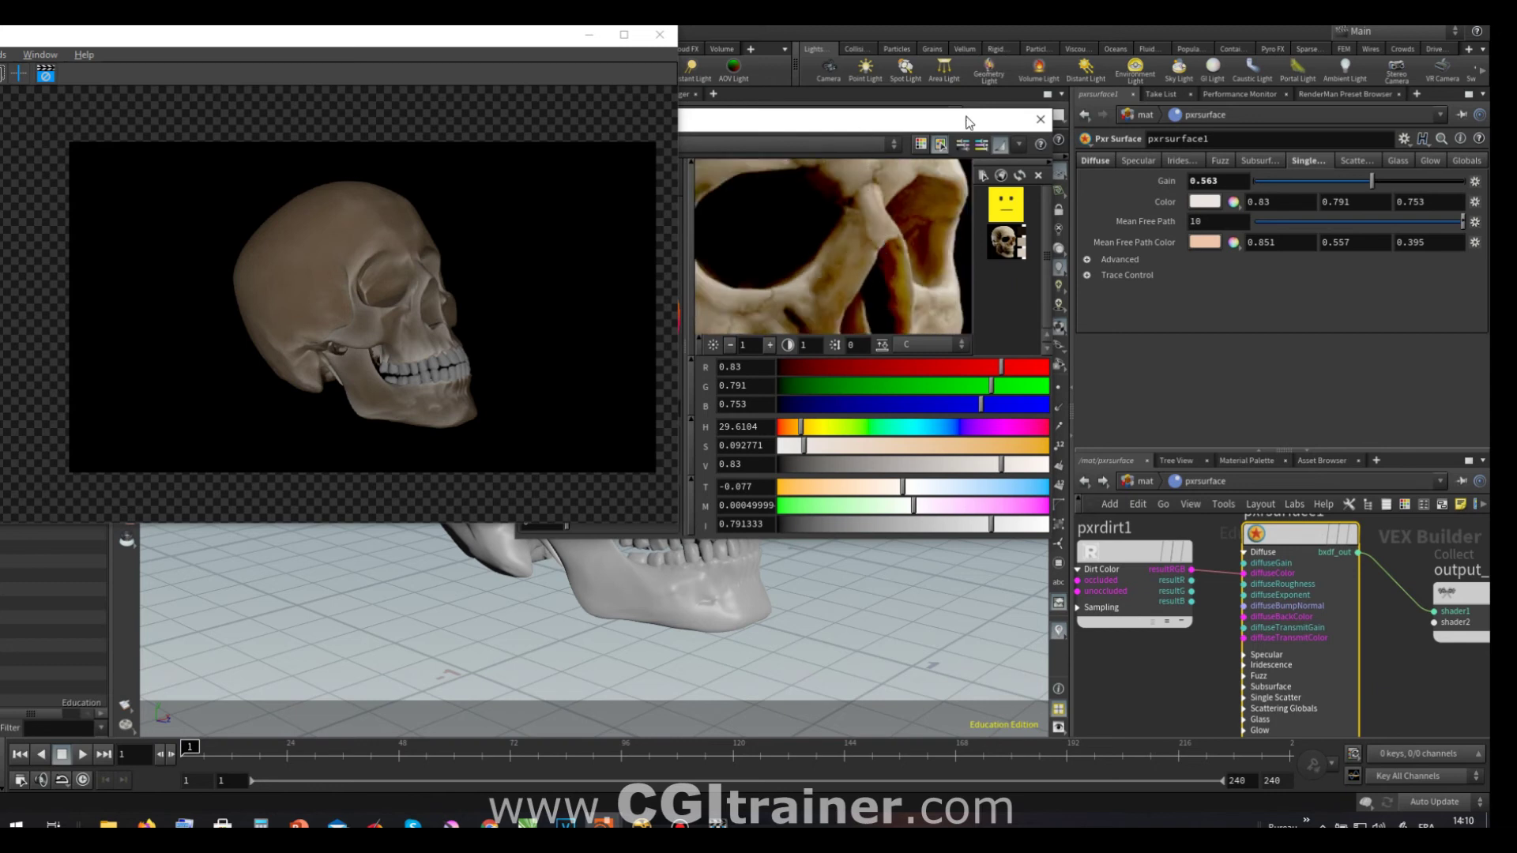
pyautogui.moveTo(861, 130); pyautogui.dragTo(990, 117)
pyautogui.moveTo(799, 429); pyautogui.dragTo(1069, 216)
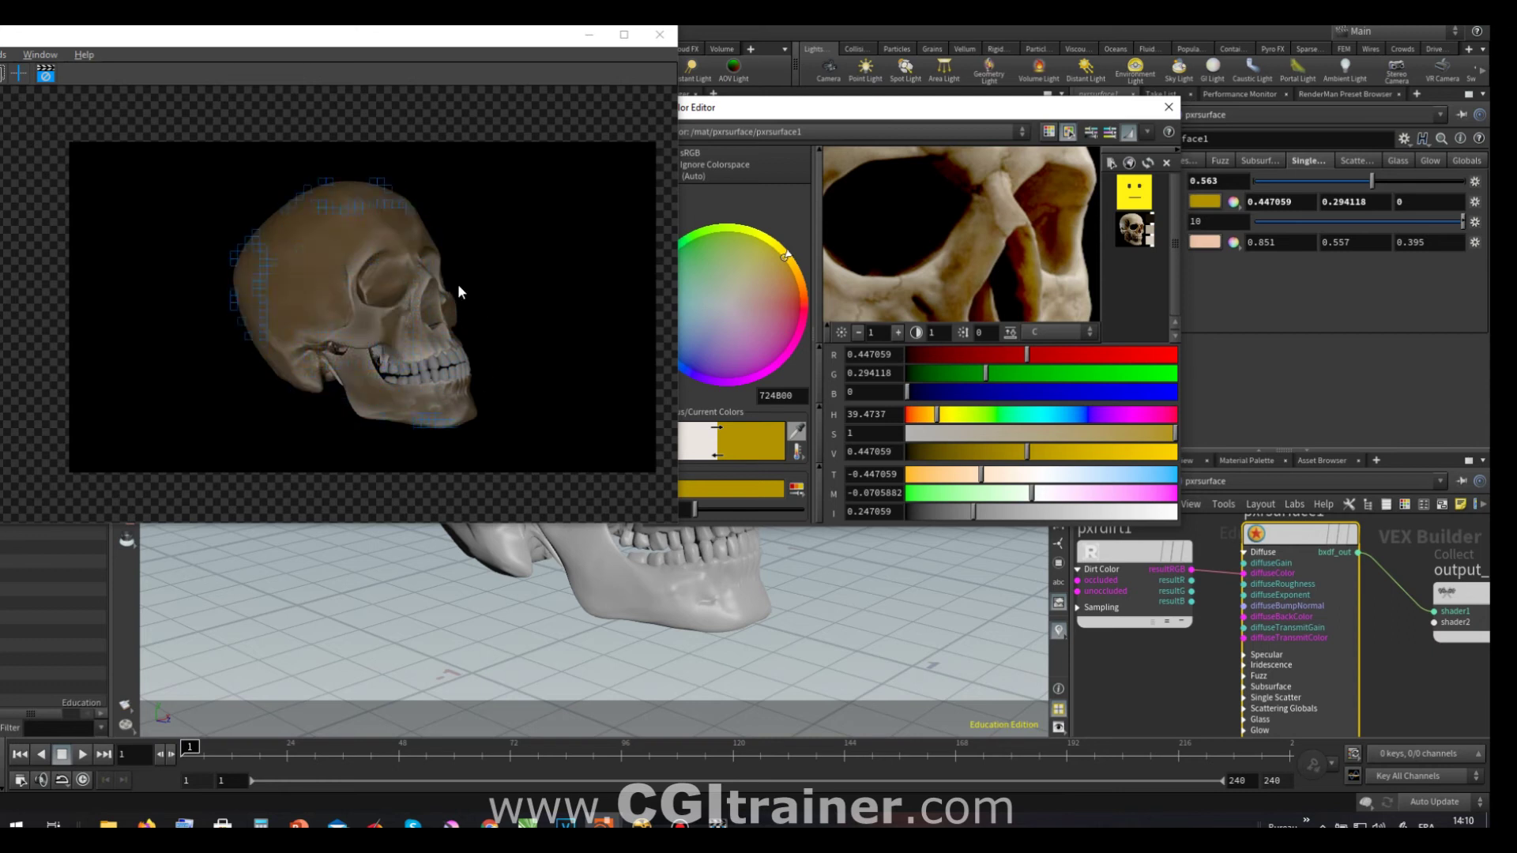
pyautogui.moveTo(1377, 181)
pyautogui.mouseDown()
pyautogui.moveTo(1443, 181)
pyautogui.moveTo(1291, 221)
pyautogui.mouseUp()
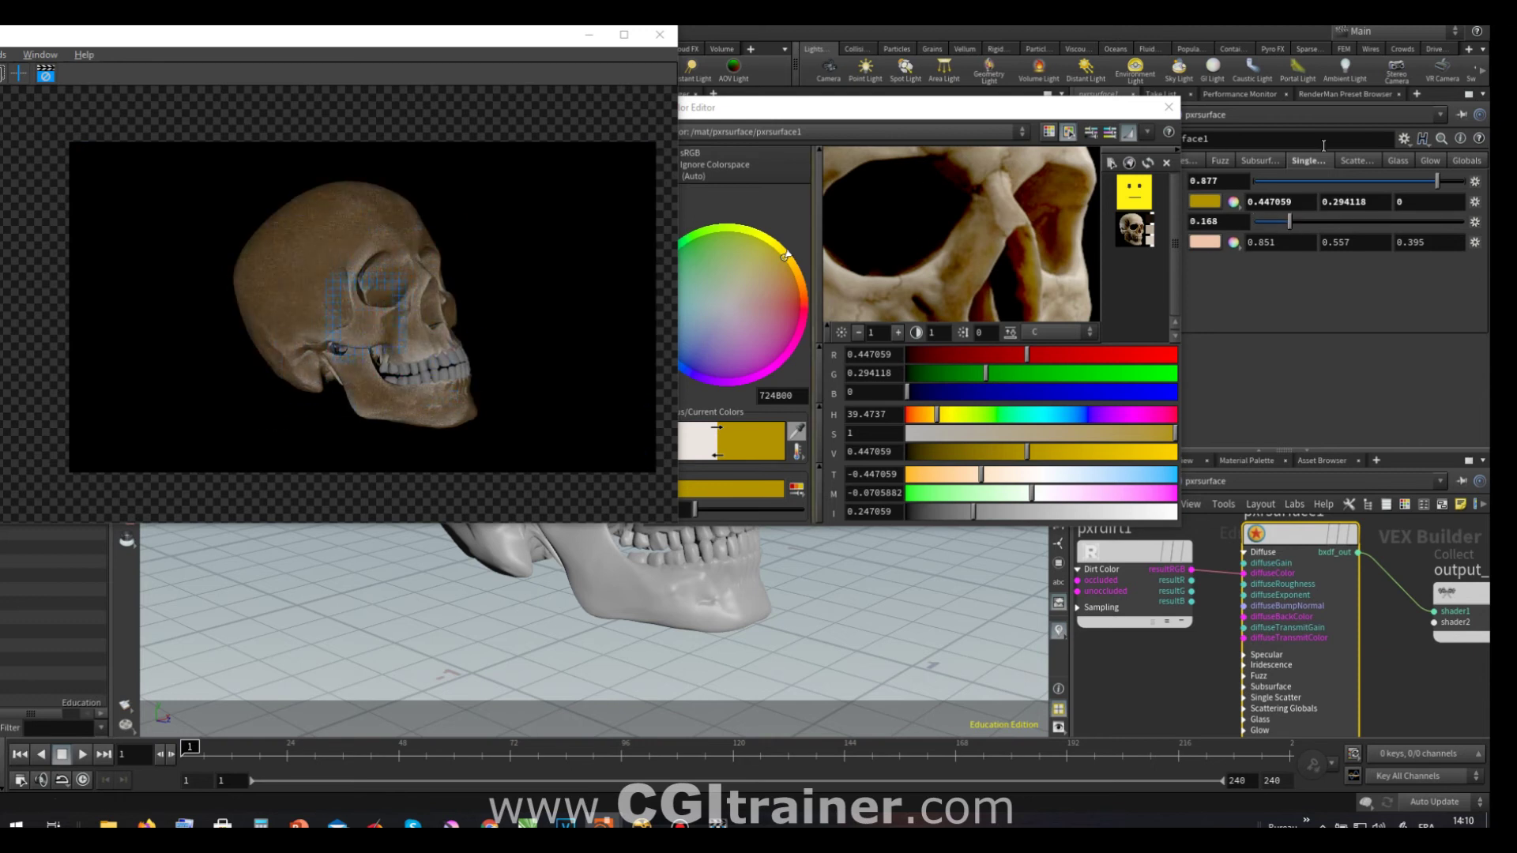
# - Inside pxrsurface1, add a Pxr Dirt node feeding the diffuseColor input
pyautogui.press('u')
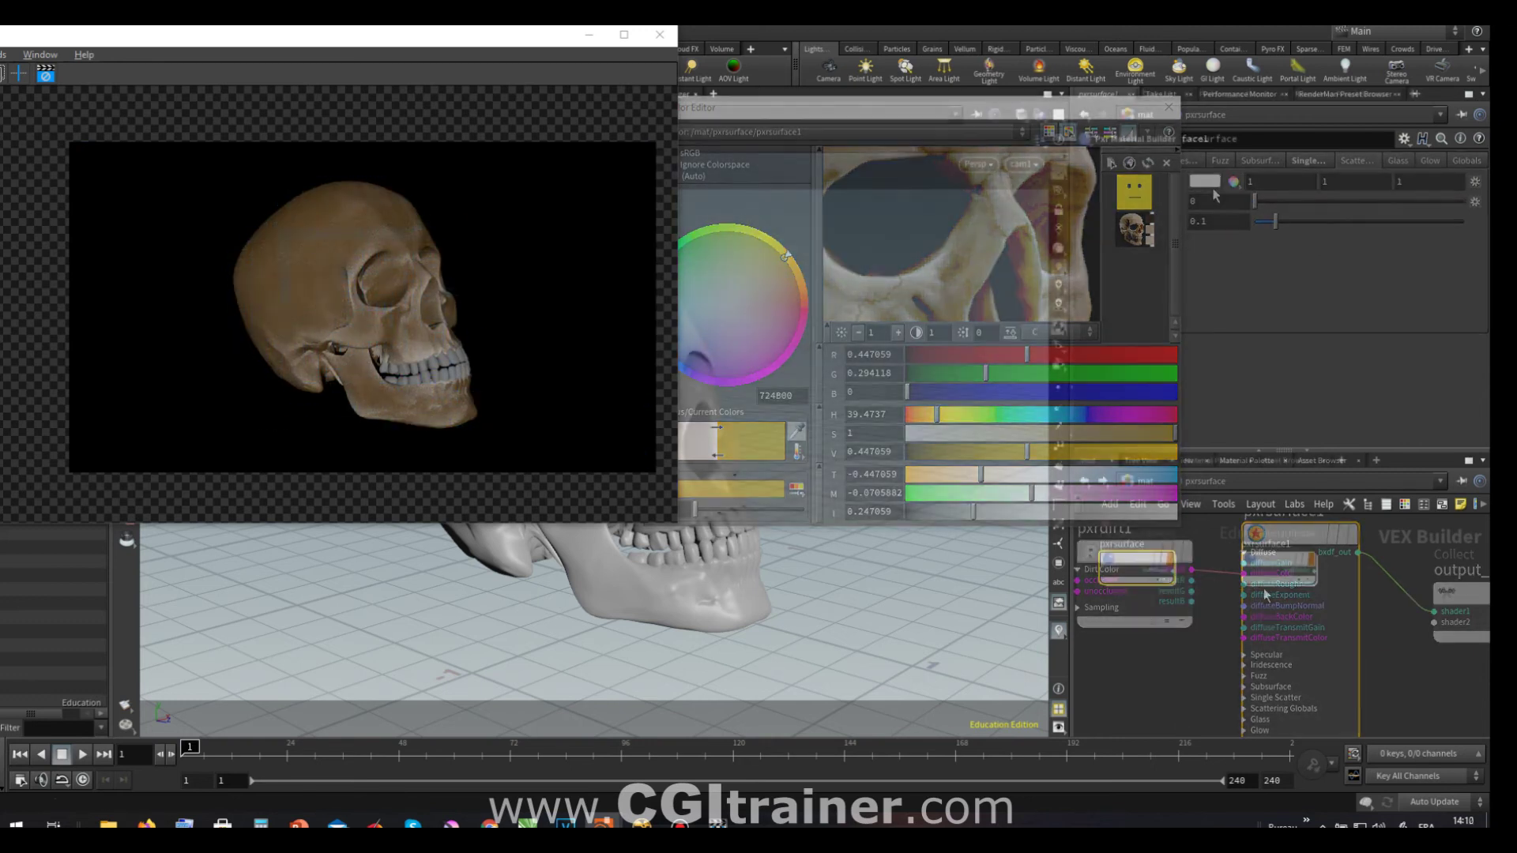
pyautogui.doubleClick(1318, 599)
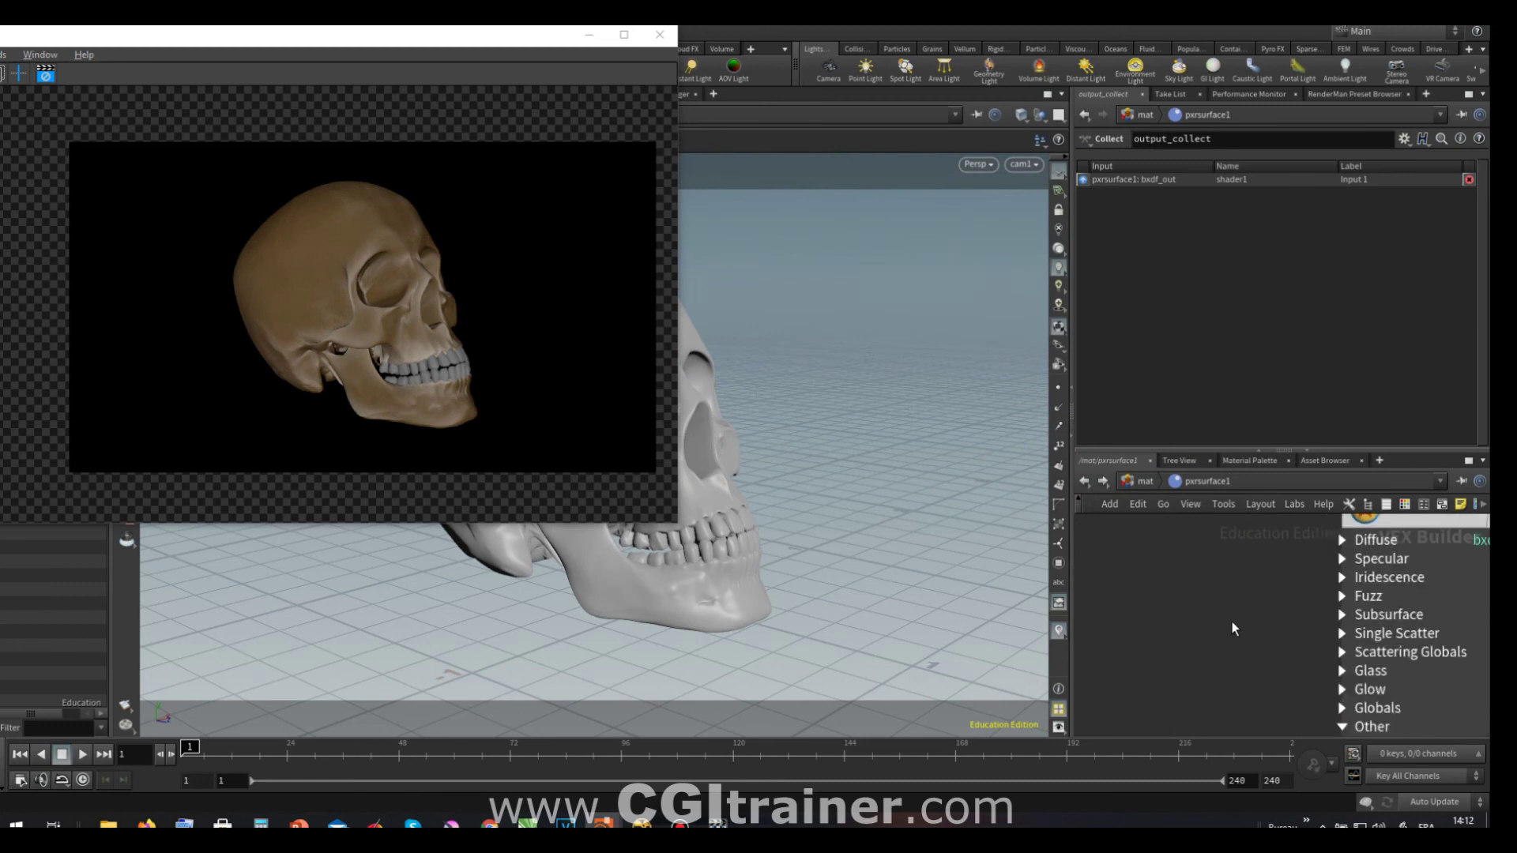
pyautogui.click(1328, 530)
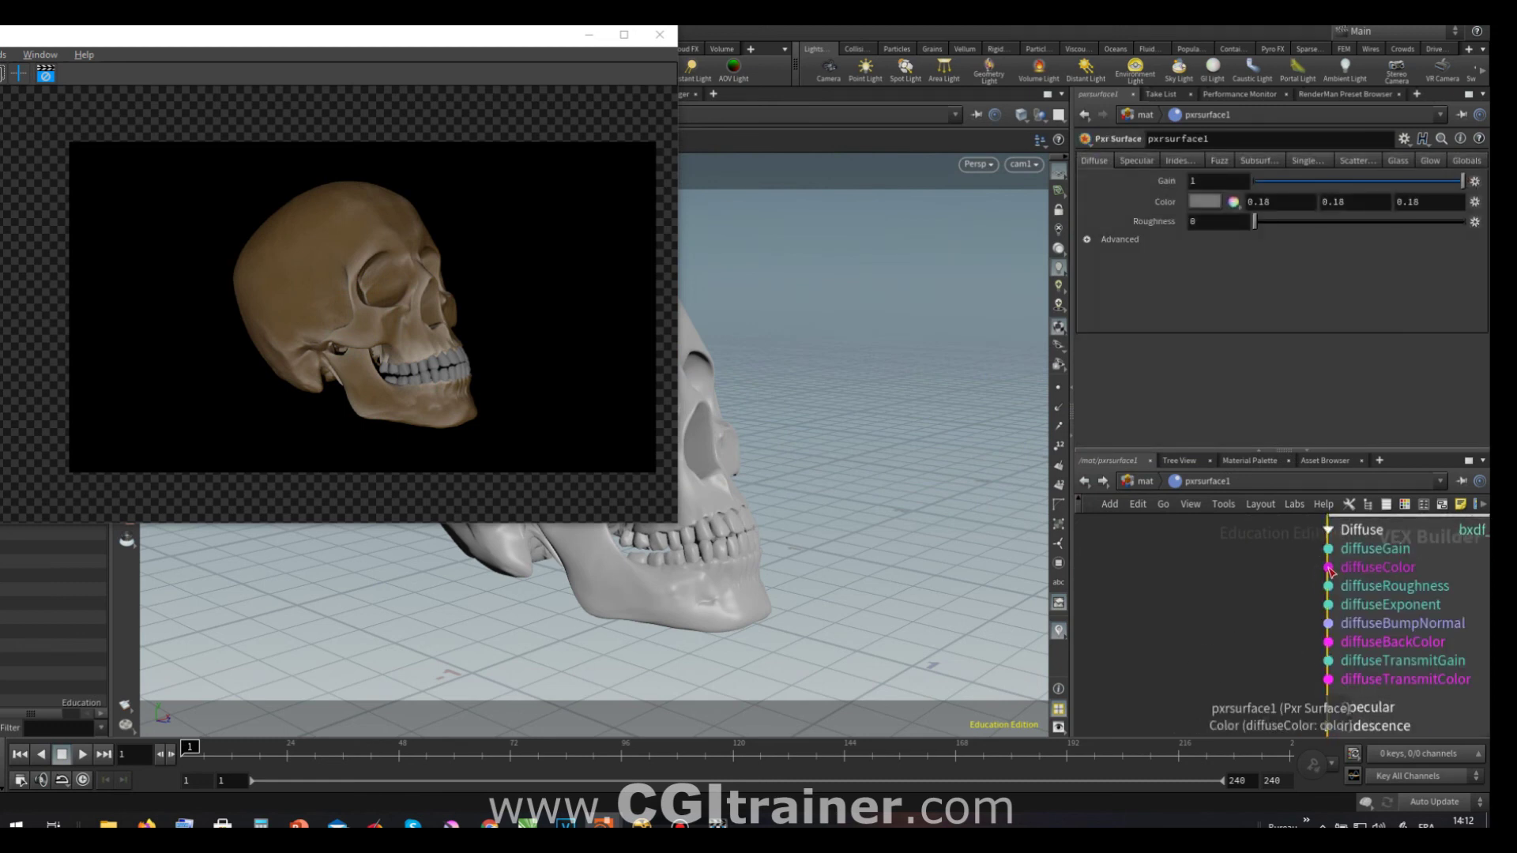
pyautogui.moveTo(1329, 571); pyautogui.dragTo(1201, 570)
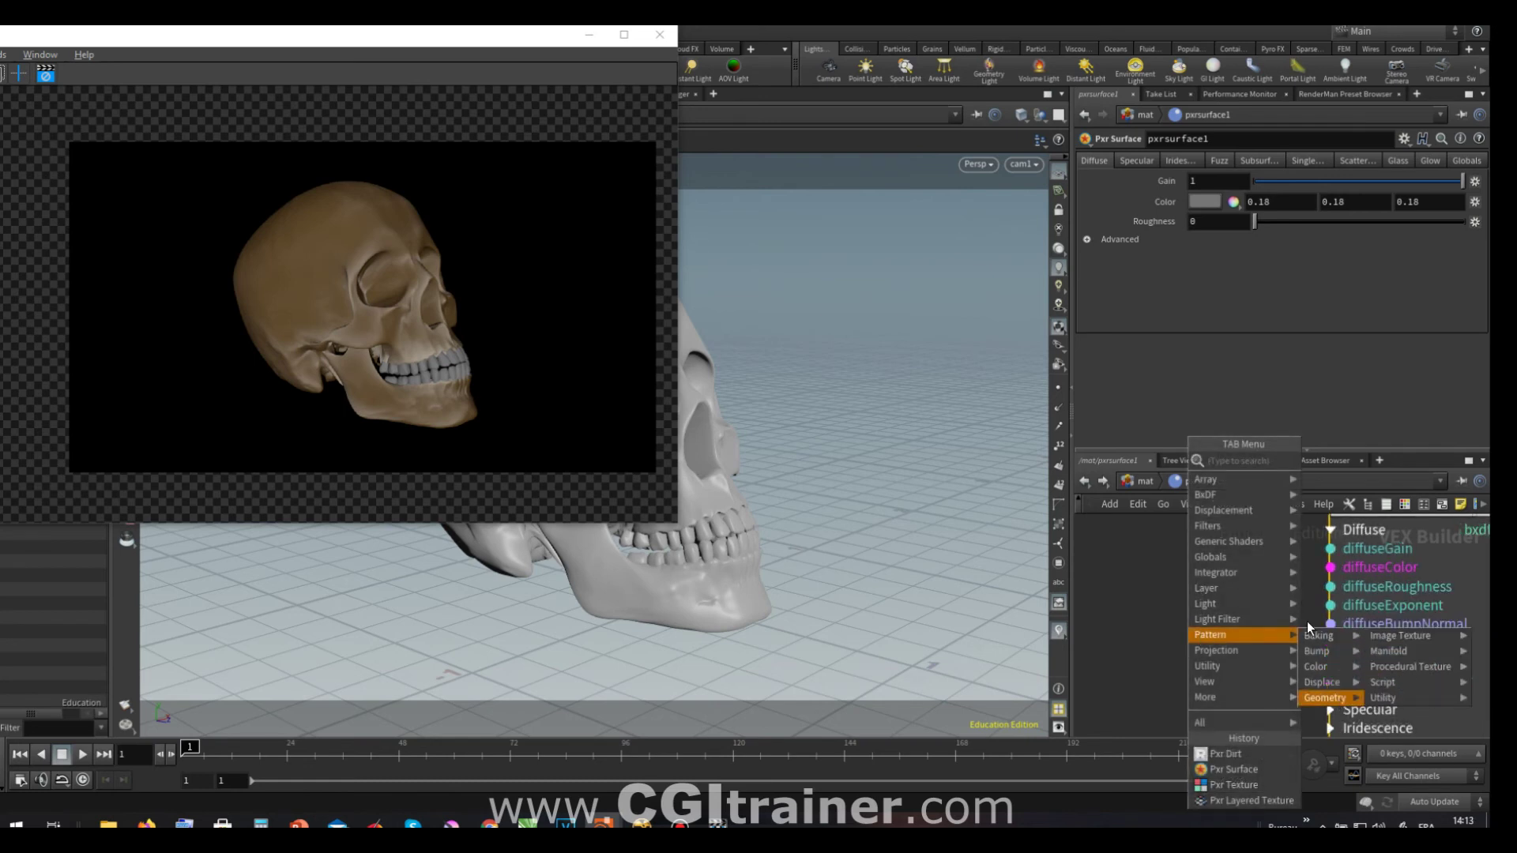
pyautogui.click(1225, 754)
pyautogui.click(1236, 561)
pyautogui.click(1148, 160)
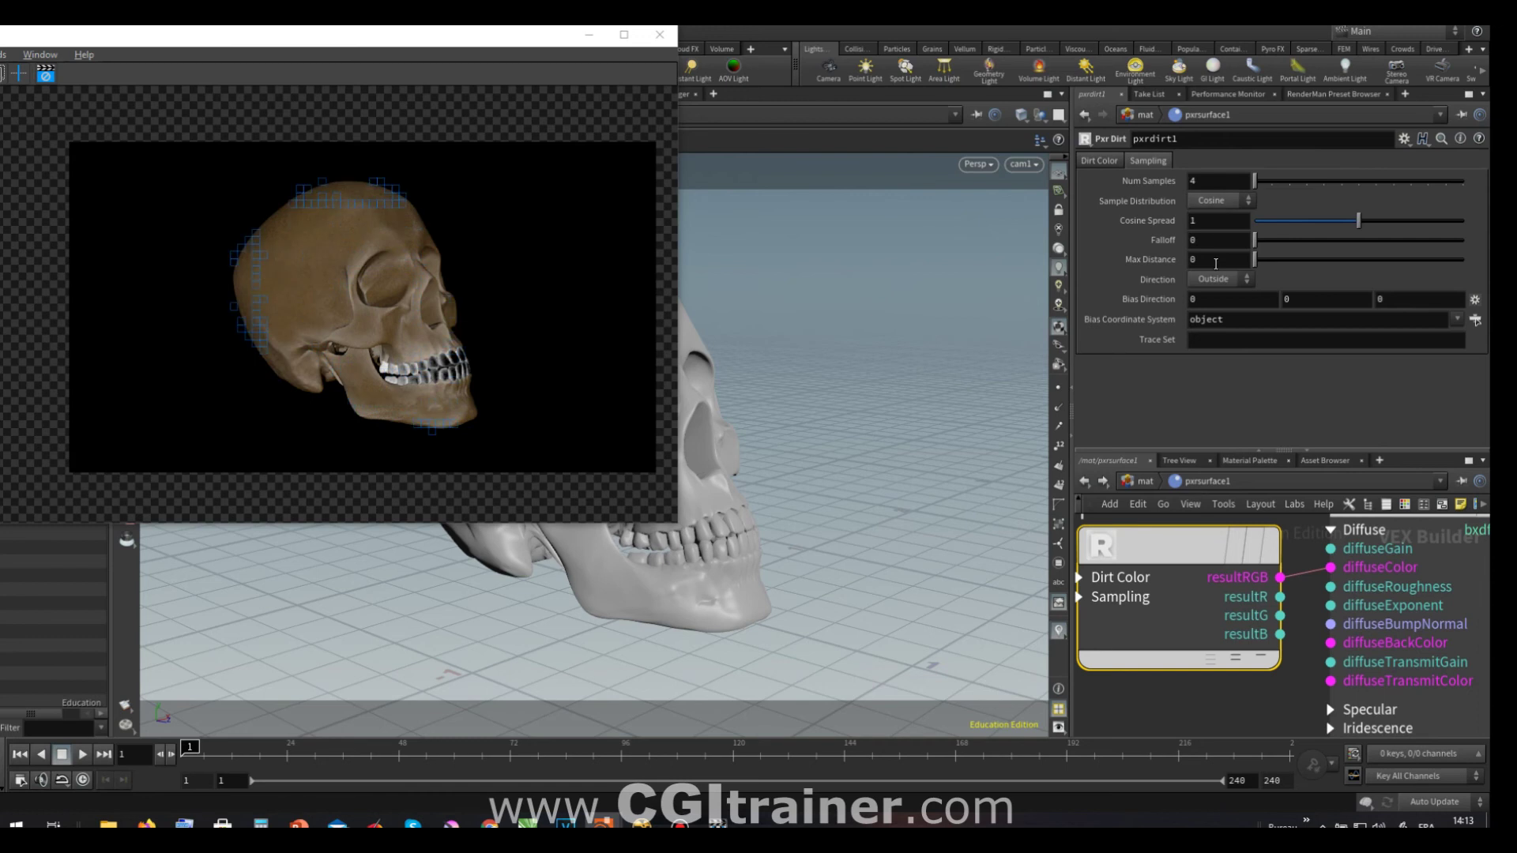
# - Set the dirt Direction to Inside and the occluded colour to beige (0.717, 0.622, 0.528)
pyautogui.click(1205, 280)
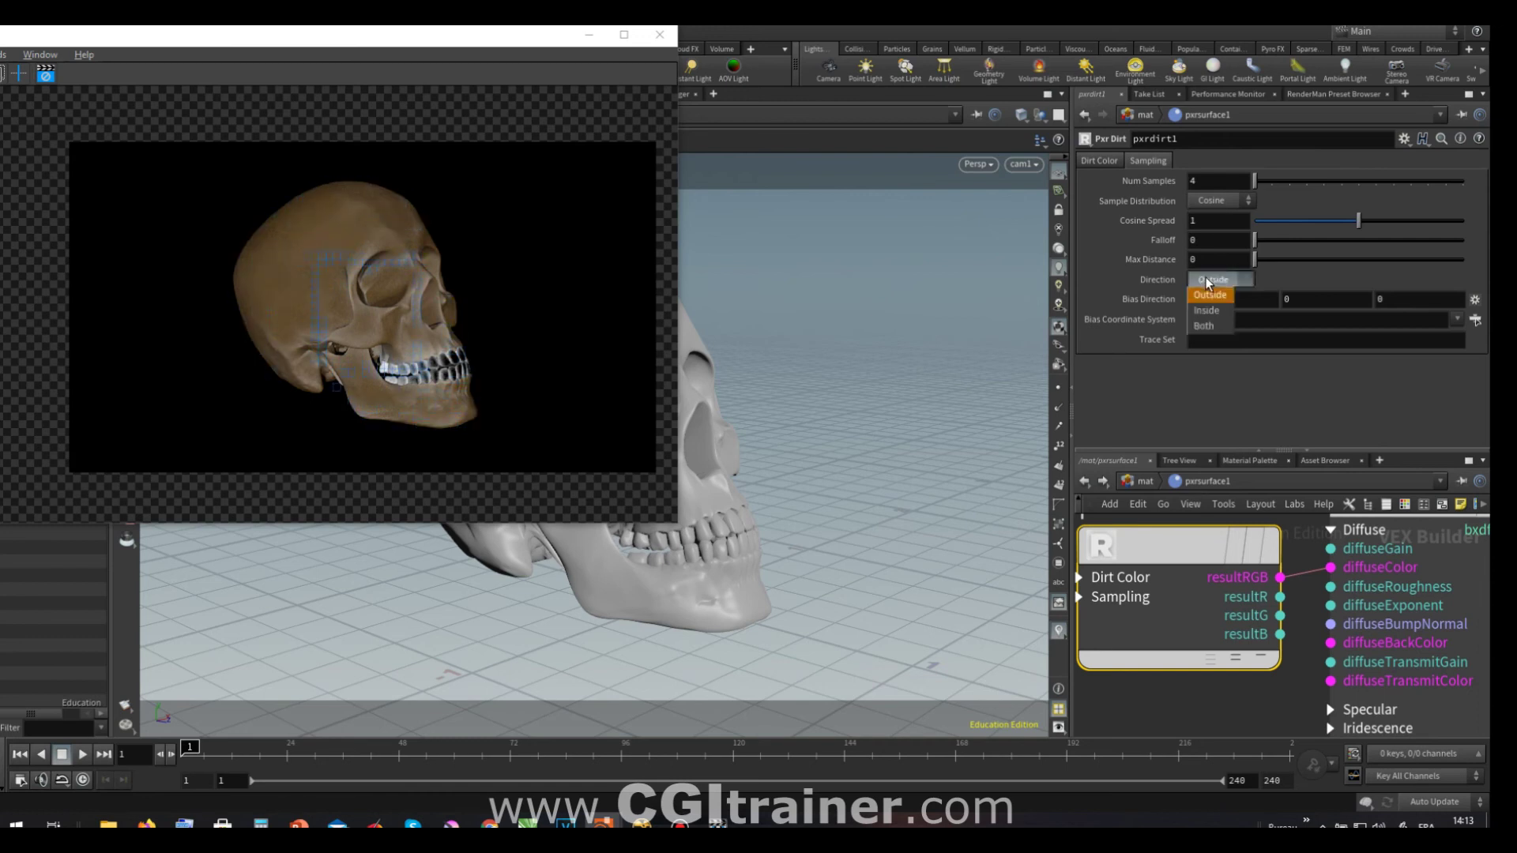
pyautogui.click(1214, 317)
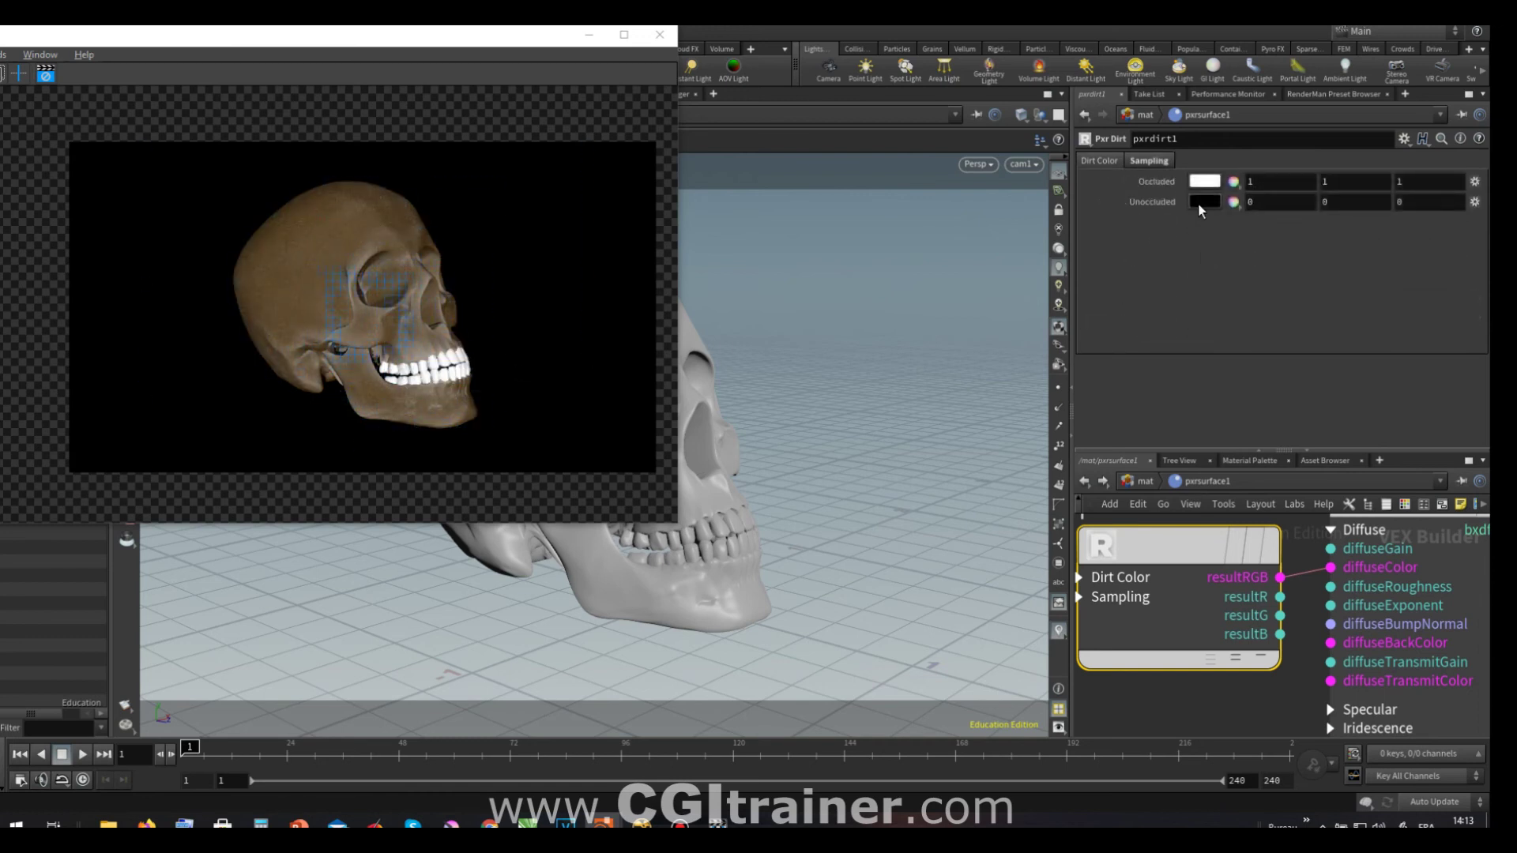
pyautogui.click(1201, 182)
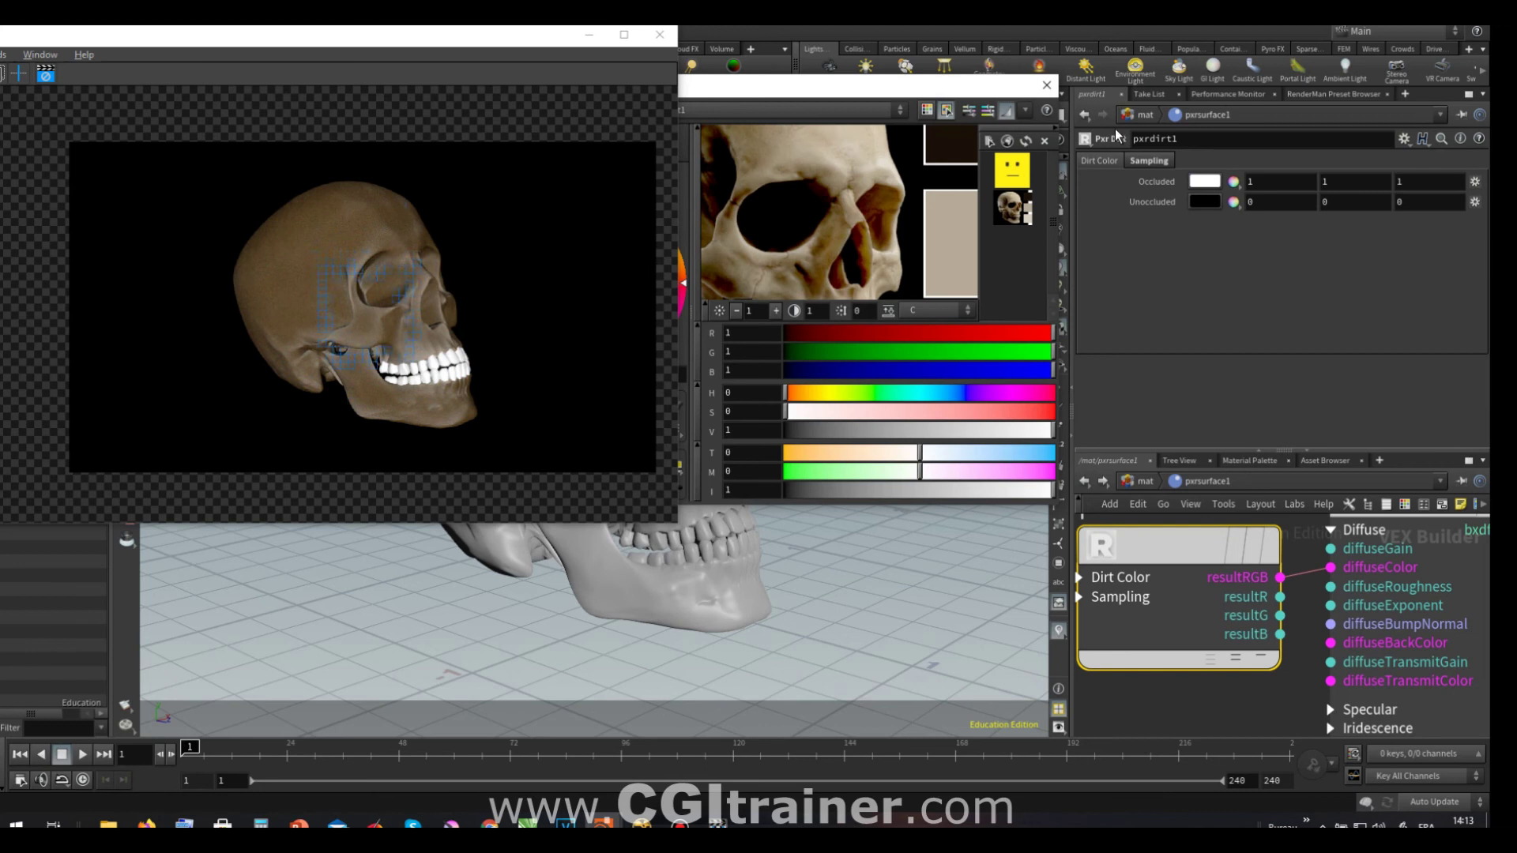
pyautogui.click(927, 112)
pyautogui.moveTo(874, 95); pyautogui.dragTo(1060, 79)
pyautogui.moveTo(1107, 436); pyautogui.dragTo(866, 461)
# - Set the dirt's unoccluded colour to dark brown (0.094, 0.047, 0)
pyautogui.moveTo(861, 405); pyautogui.dragTo(1056, 405)
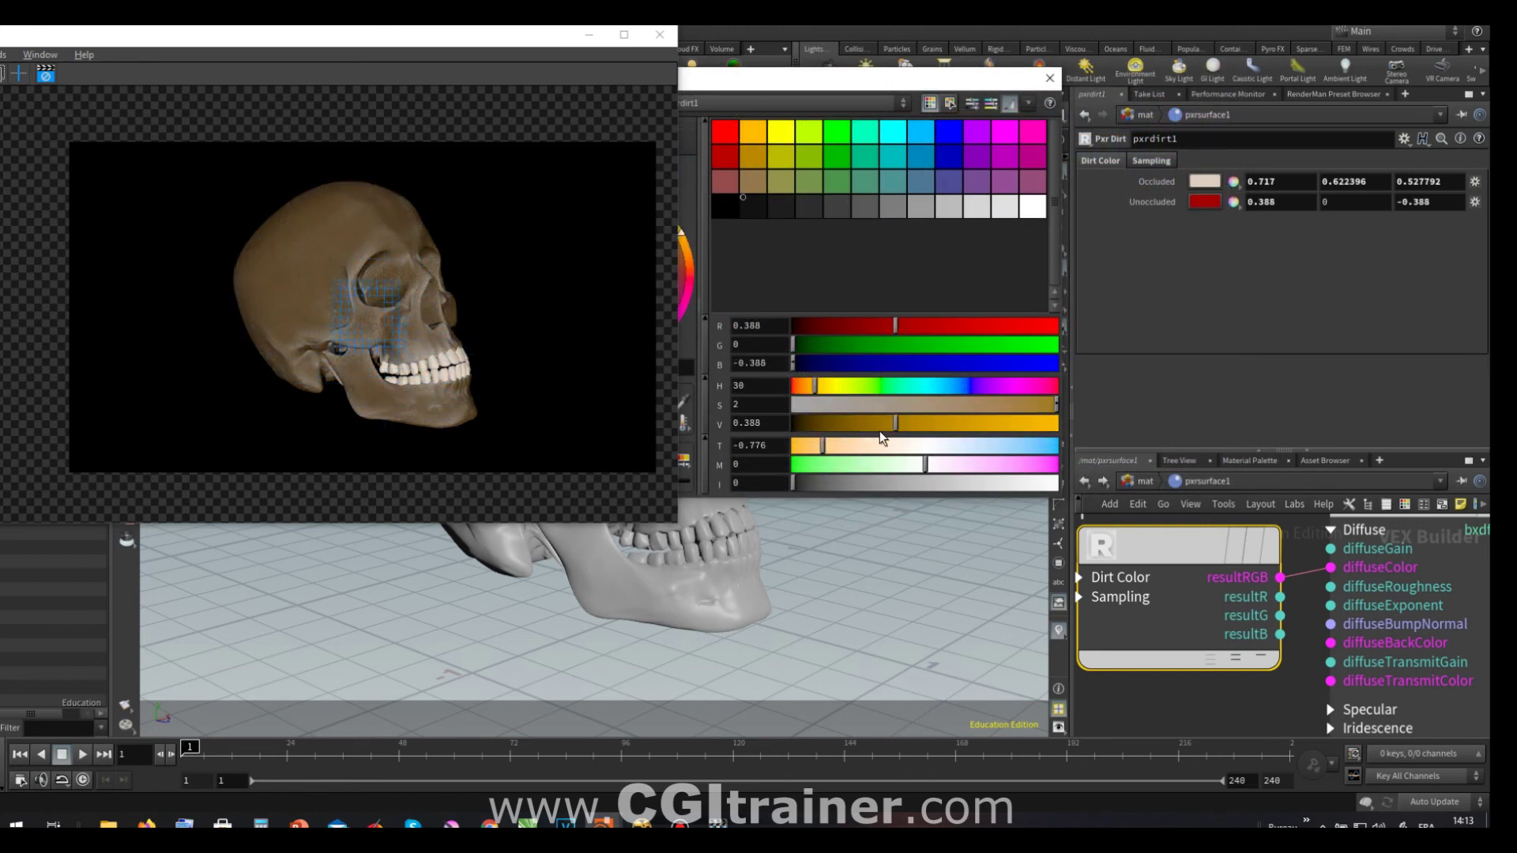
pyautogui.moveTo(870, 423); pyautogui.dragTo(820, 425)
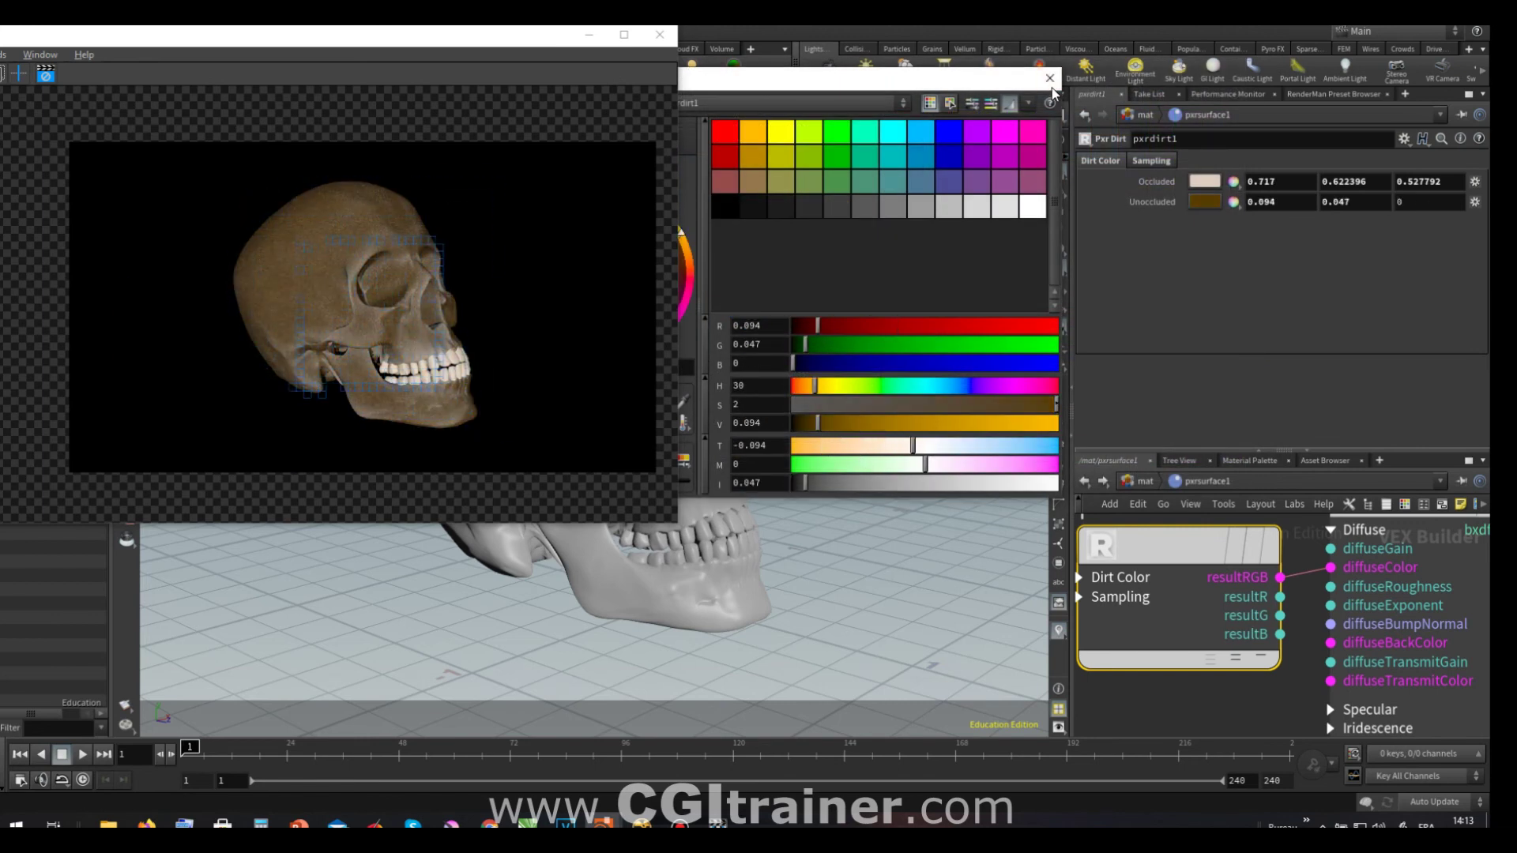
pyautogui.click(1049, 78)
pyautogui.click(1149, 162)
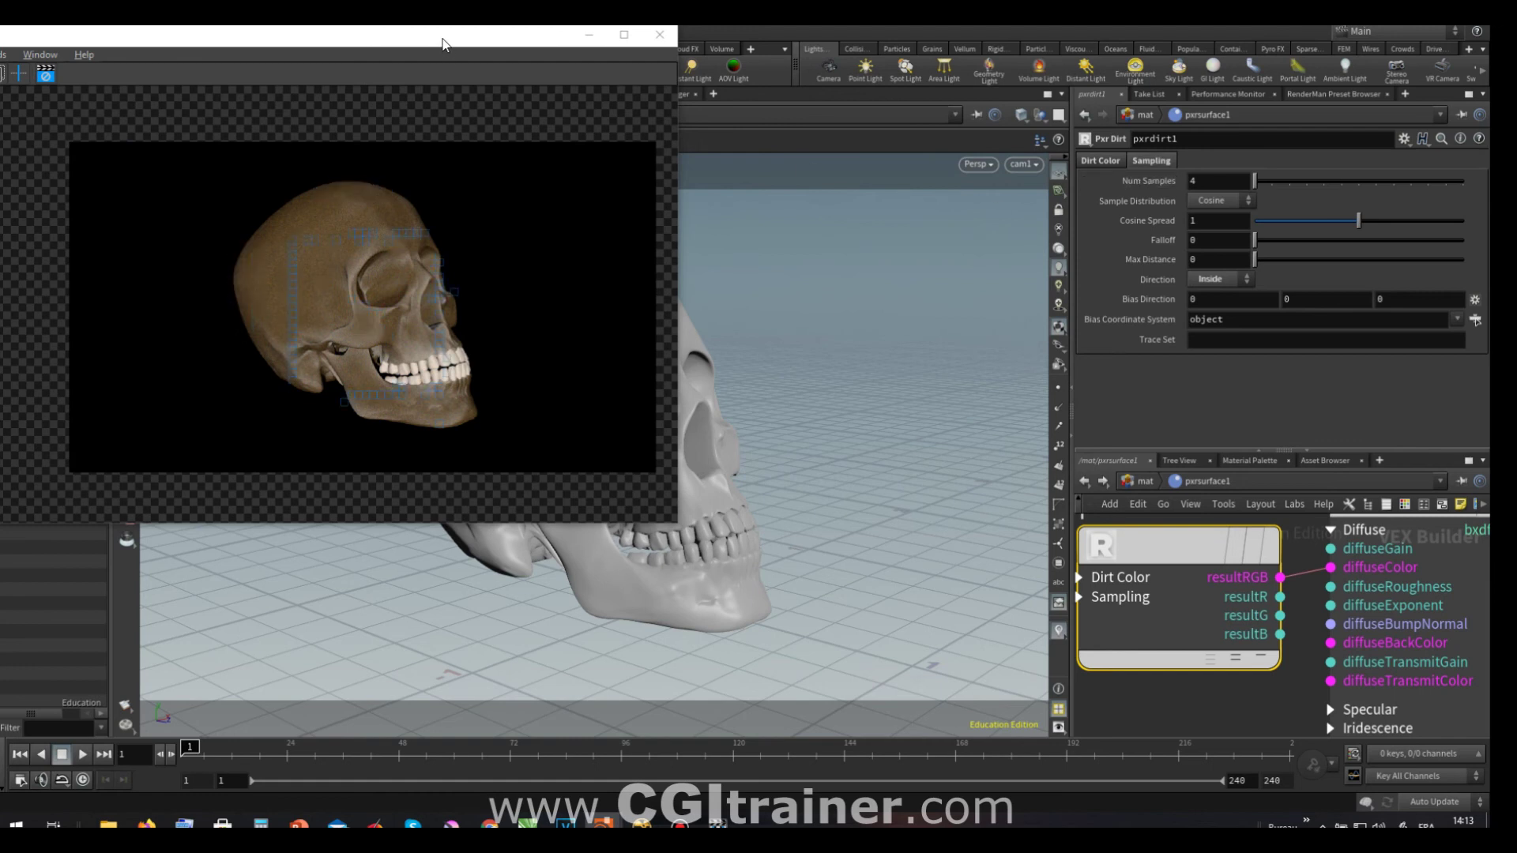
pyautogui.moveTo(442, 43); pyautogui.dragTo(665, 57)
pyautogui.scroll(1, 656, 419)
pyautogui.scroll(3, 620, 442)
# - Switch pxrdirt1's Sample Distribution to Uniform, with Falloff 0.884 and Max Distance 0.097
pyautogui.scroll(2, 685, 393)
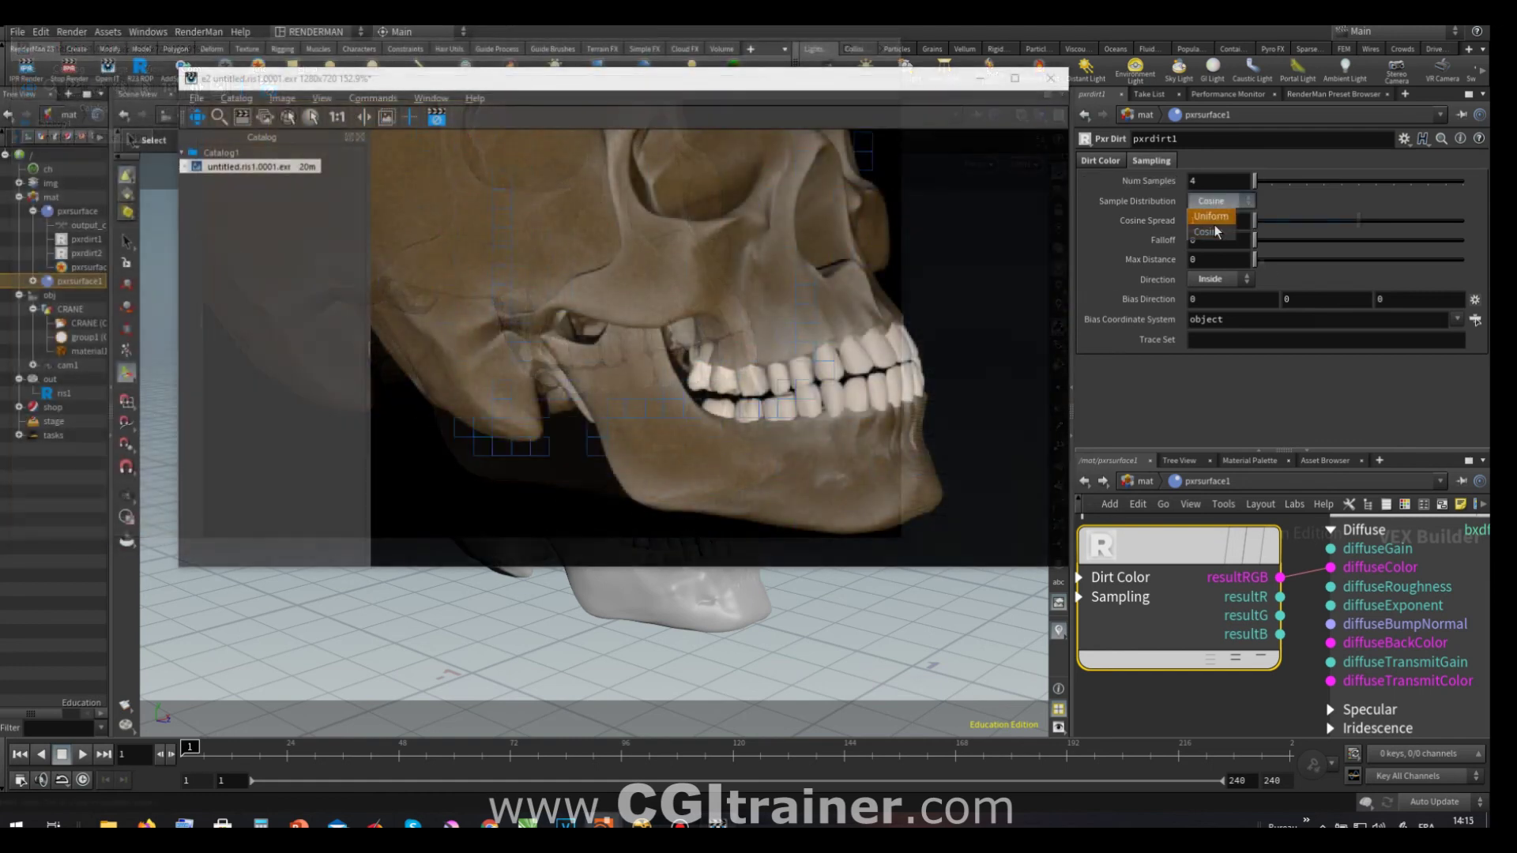
pyautogui.click(1211, 215)
pyautogui.moveTo(1256, 240); pyautogui.dragTo(1293, 247)
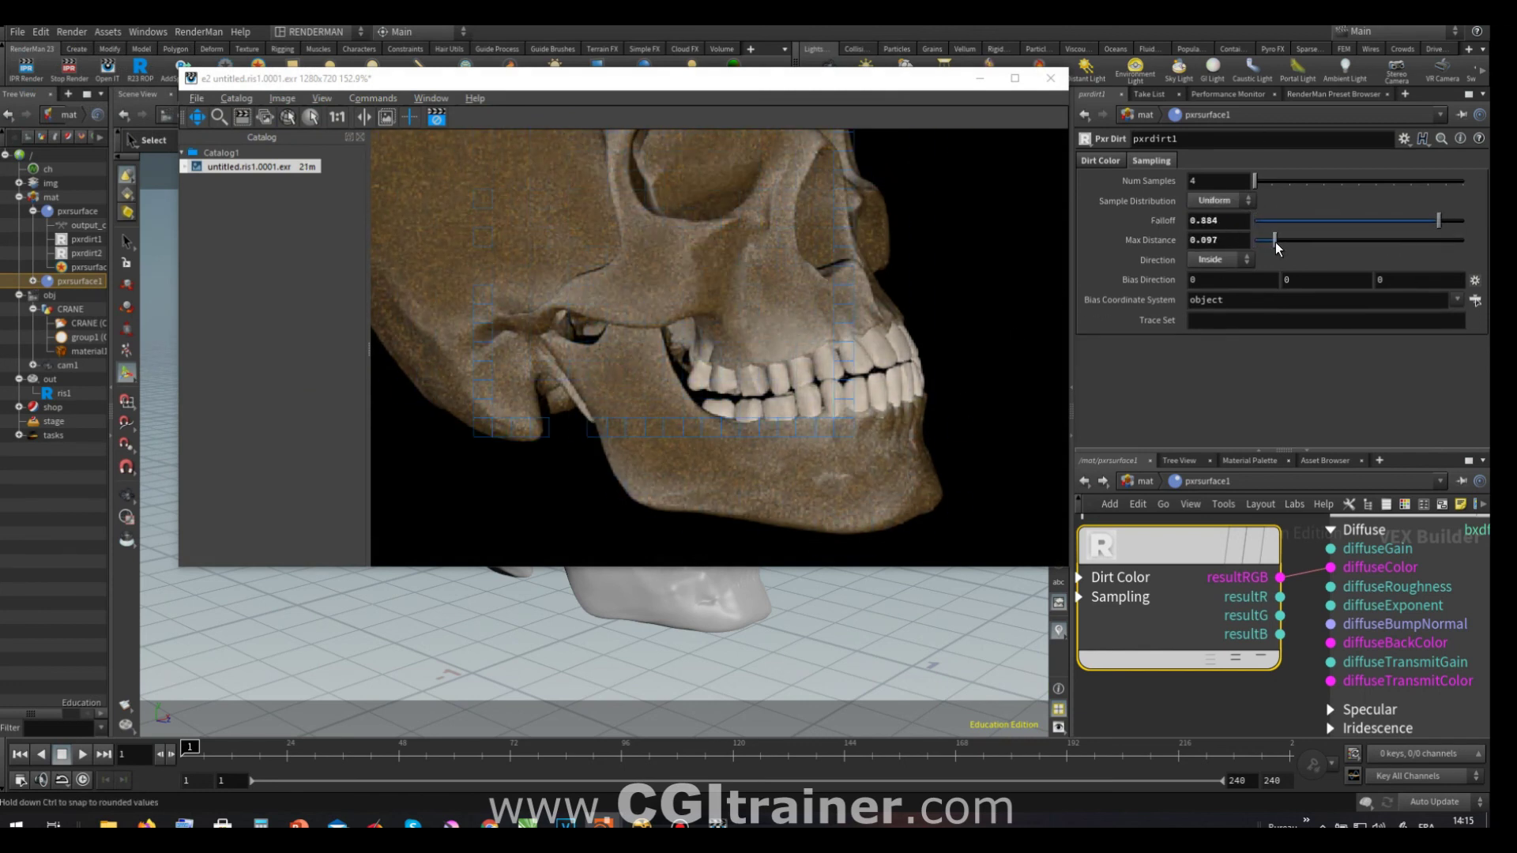
pyautogui.moveTo(1438, 220)
pyautogui.mouseDown()
pyautogui.moveTo(1336, 222)
pyautogui.moveTo(1438, 221)
pyautogui.mouseUp()
pyautogui.scroll(-5, 824, 312)
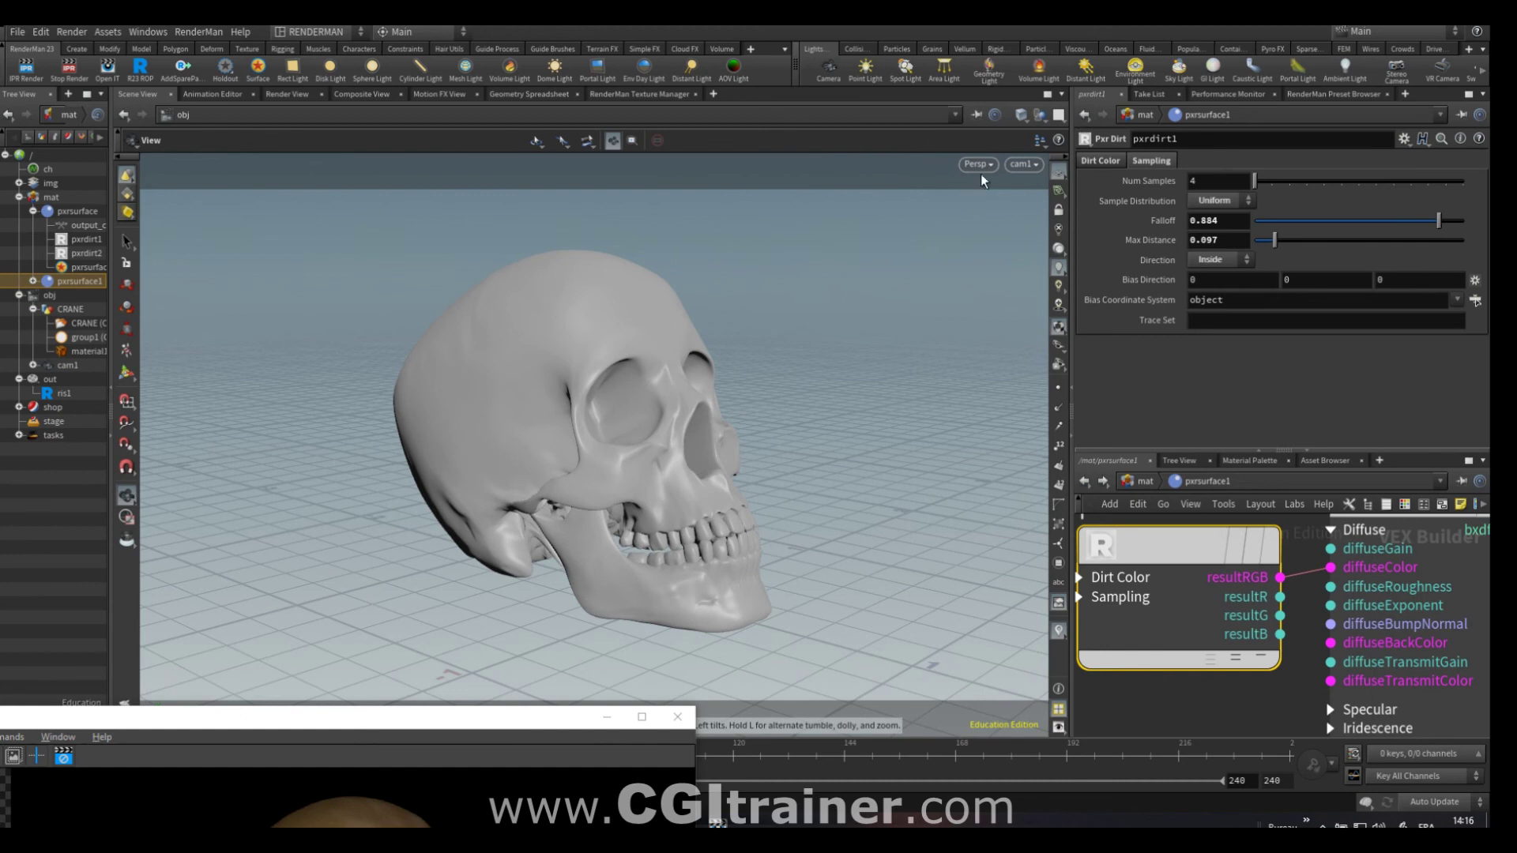
# - Add the first rect light, pxrrectlight1, from the RenderMan shelf and position it
pyautogui.click(293, 67)
pyautogui.moveTo(846, 306)
pyautogui.mouseDown()
pyautogui.moveTo(662, 340)
pyautogui.moveTo(723, 336)
pyautogui.mouseUp()
pyautogui.press('Return')
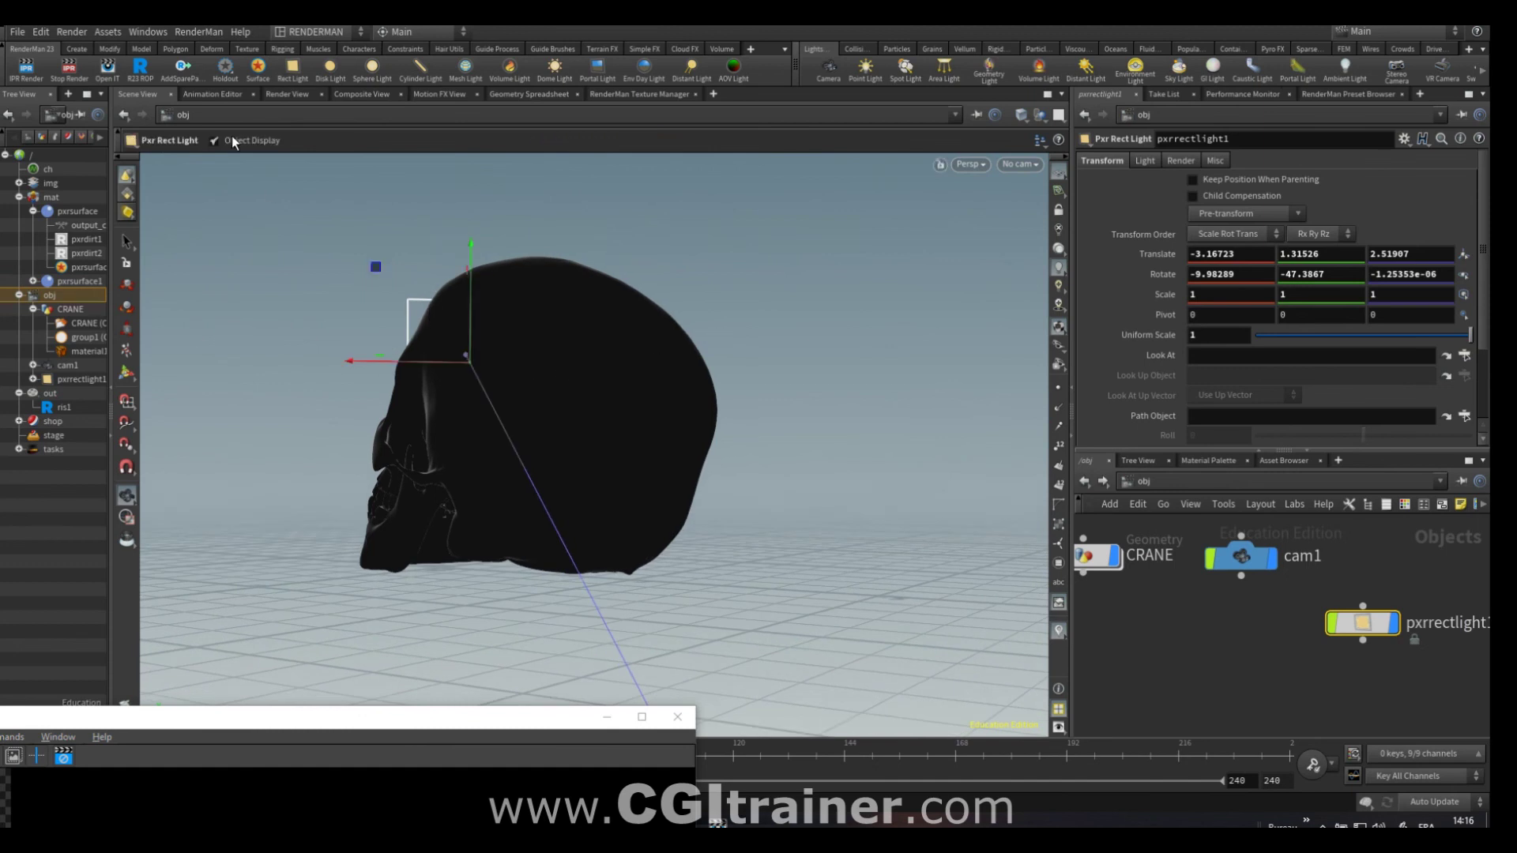
# - Add pxrrectlight2, view through cam1 again, and check its Light settings (Exposure 4.46)
pyautogui.keyDown('ctrl'); pyautogui.click(293, 67); pyautogui.keyUp('ctrl')
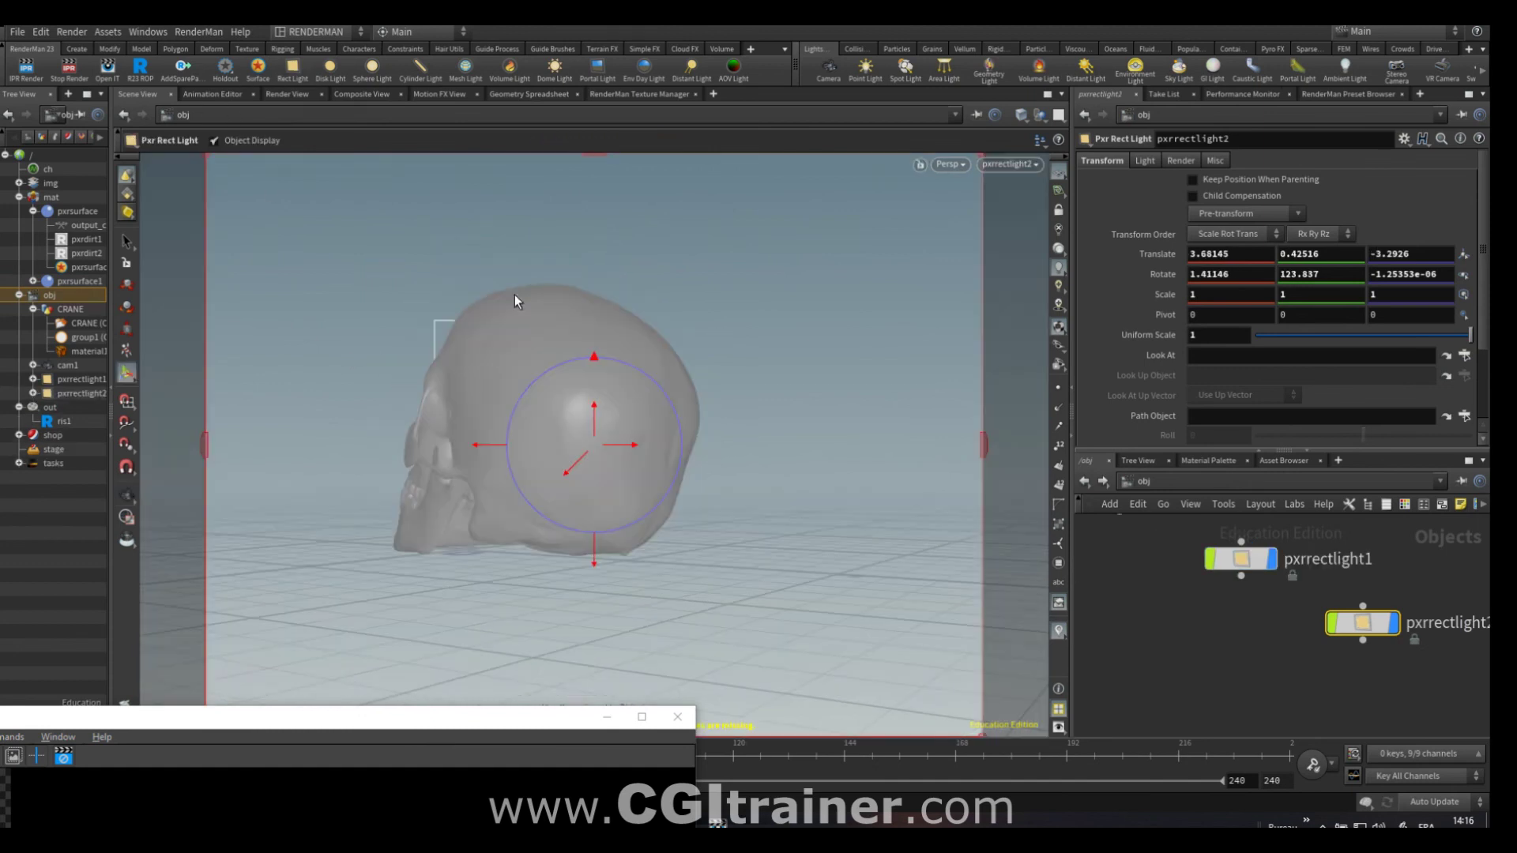
pyautogui.click(1009, 164)
pyautogui.click(1007, 212)
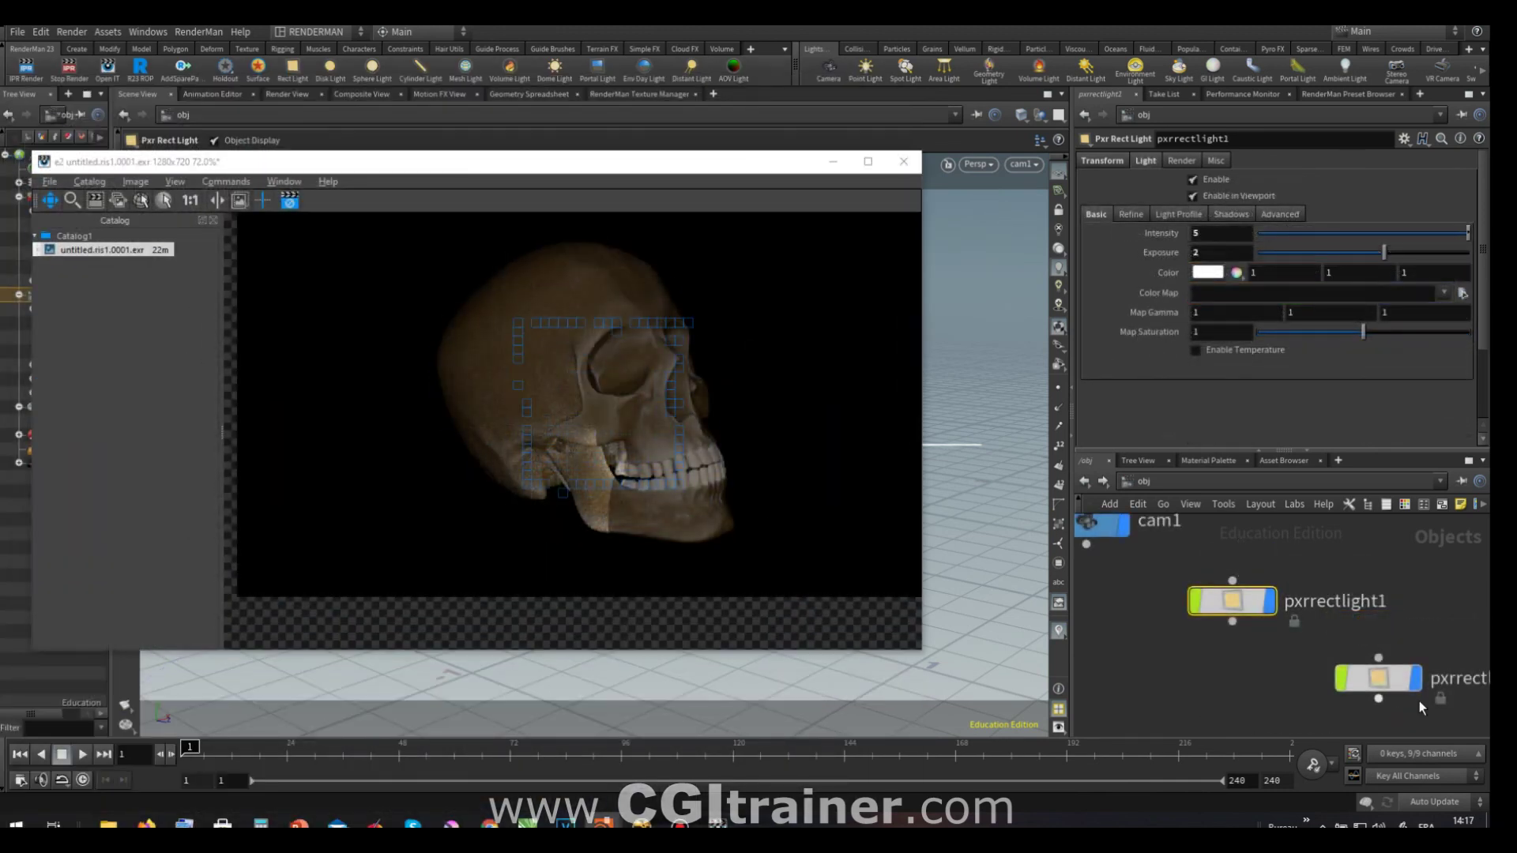
pyautogui.click(1391, 680)
pyautogui.click(1140, 158)
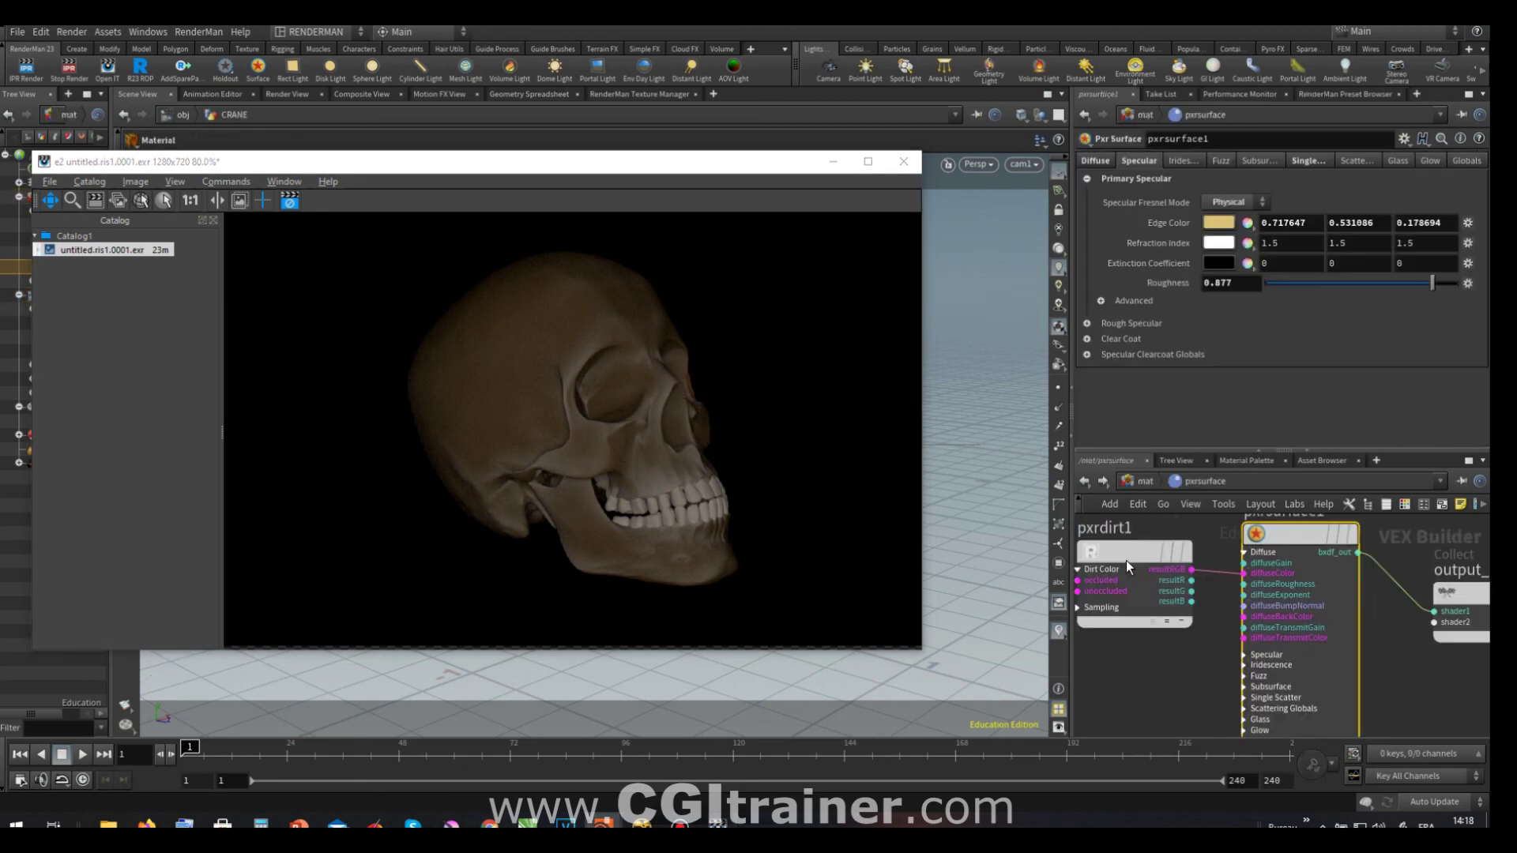
# - Set pxrsurface1's Scattering Globals Unit Length to 0.131
pyautogui.click(1309, 161)
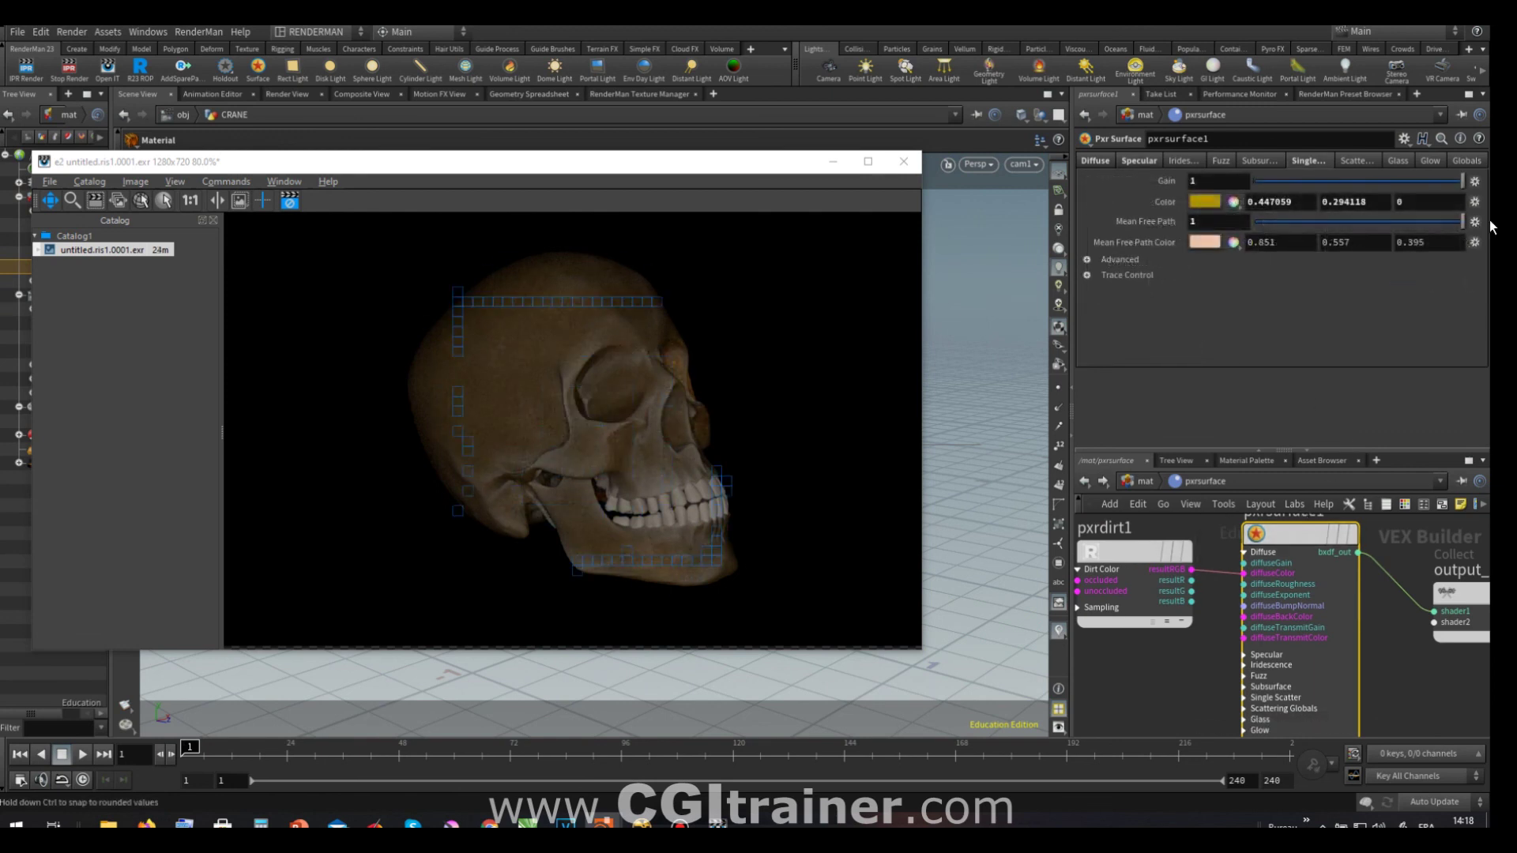
pyautogui.click(1357, 161)
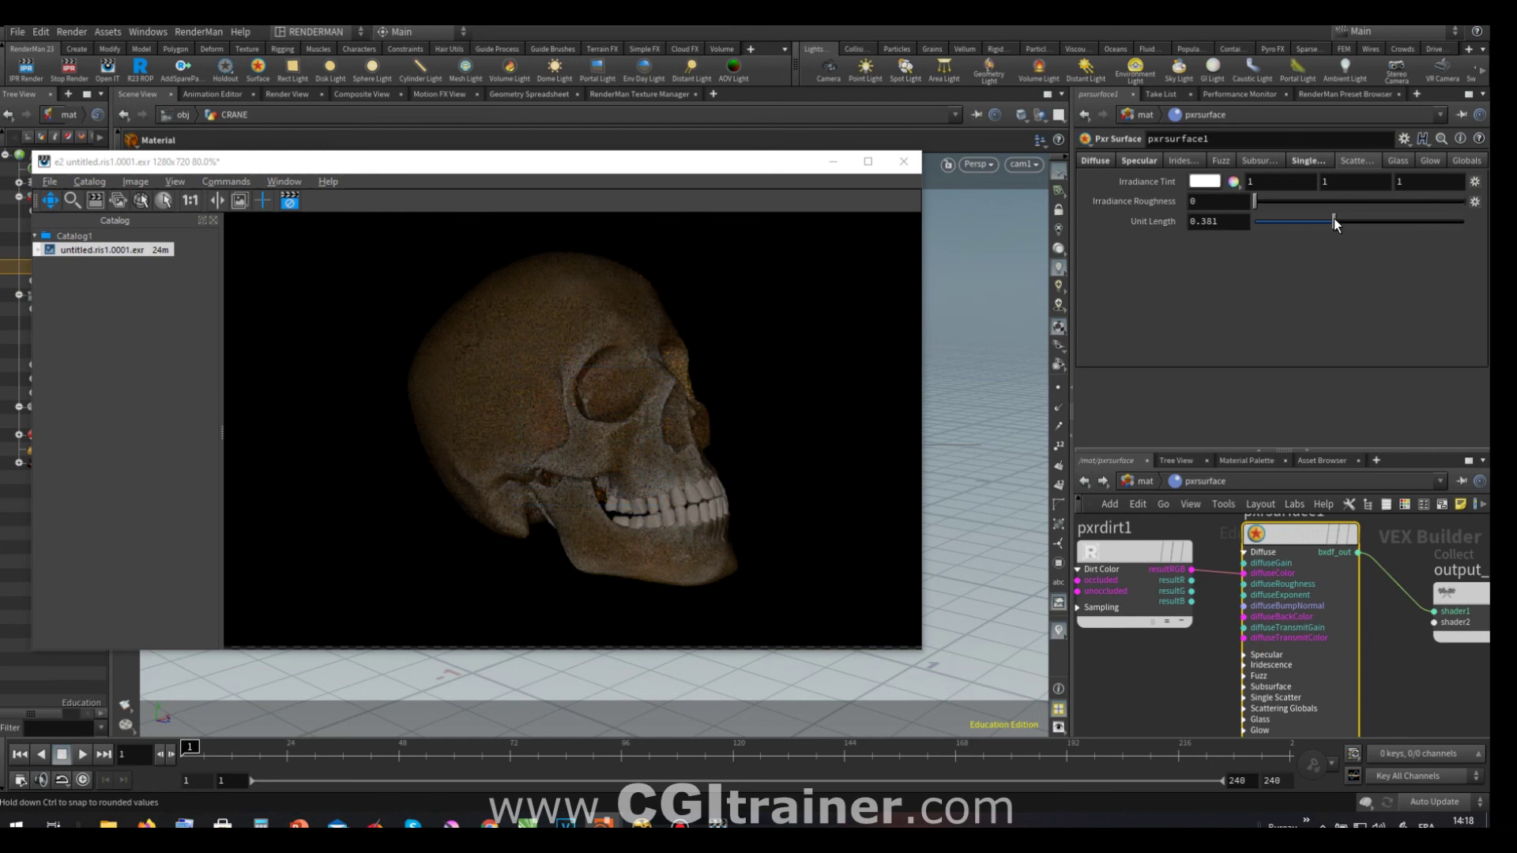
pyautogui.moveTo(1334, 218); pyautogui.dragTo(1282, 219)
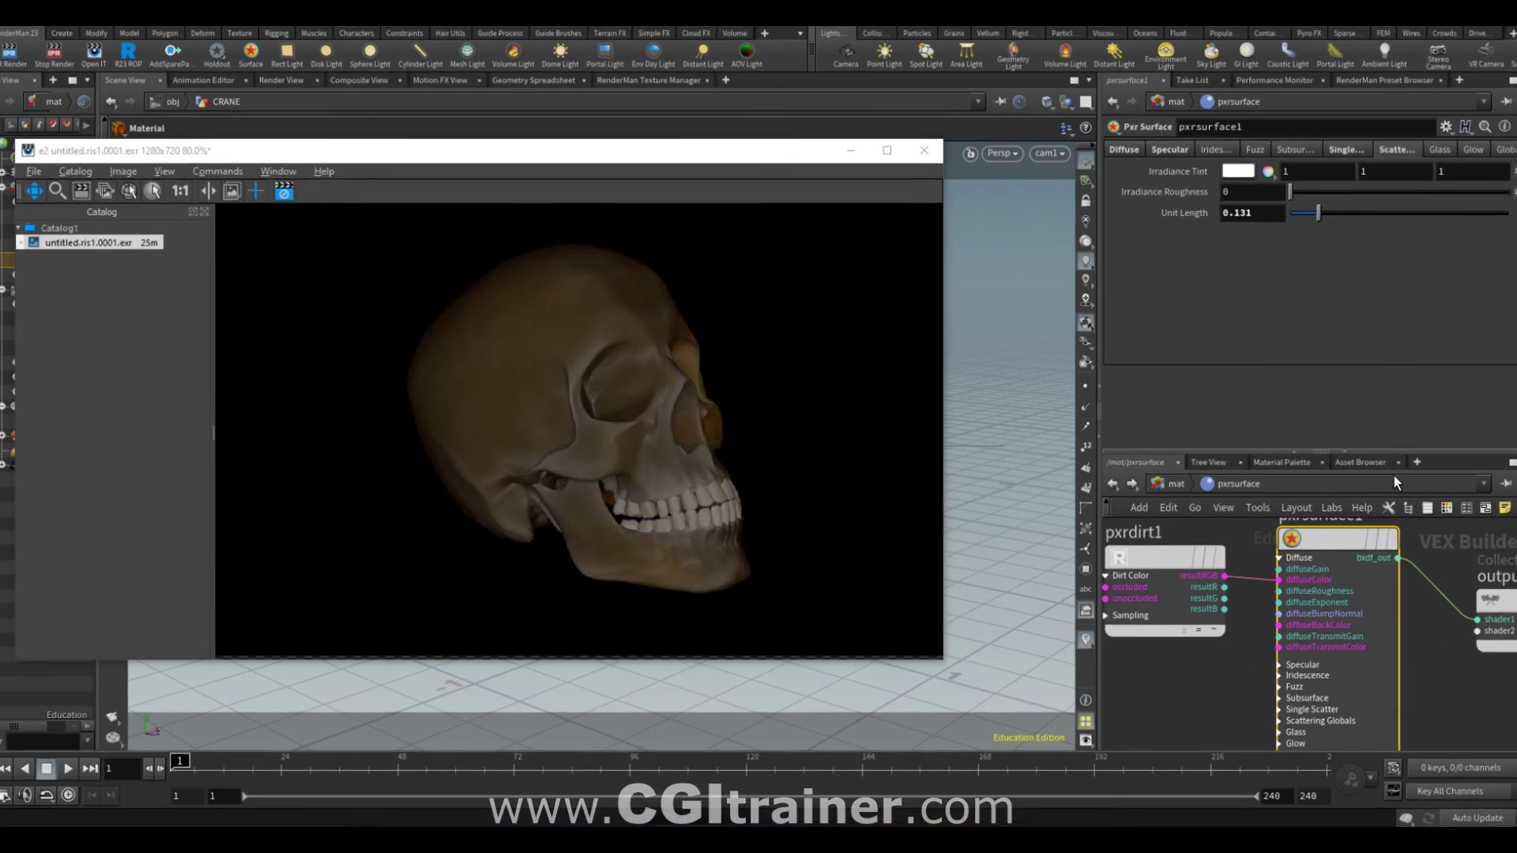